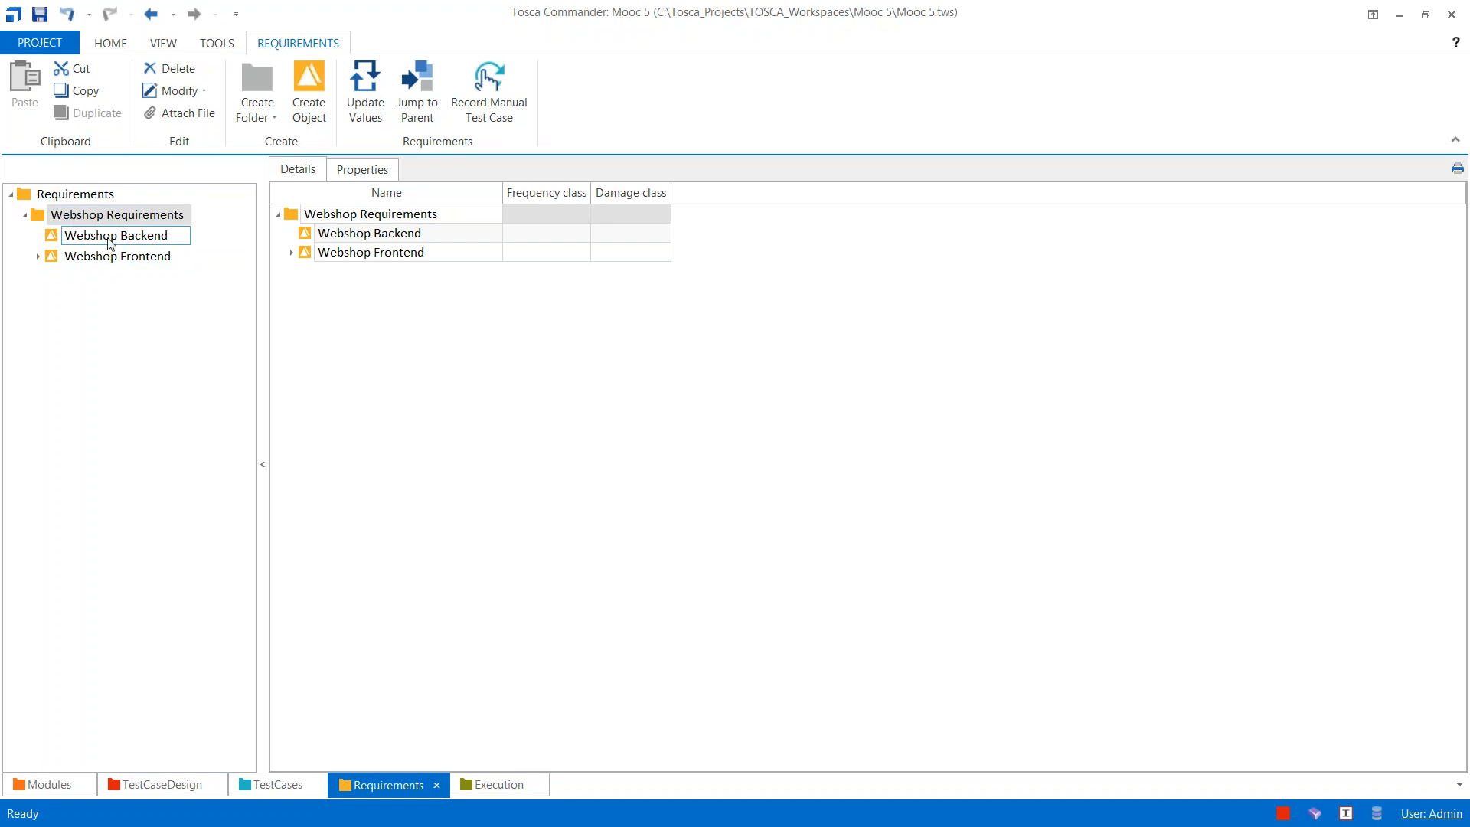
Step: Open the Webshop Frontend requirement set inside Webshop Requirements to list its requirements
click(80, 194)
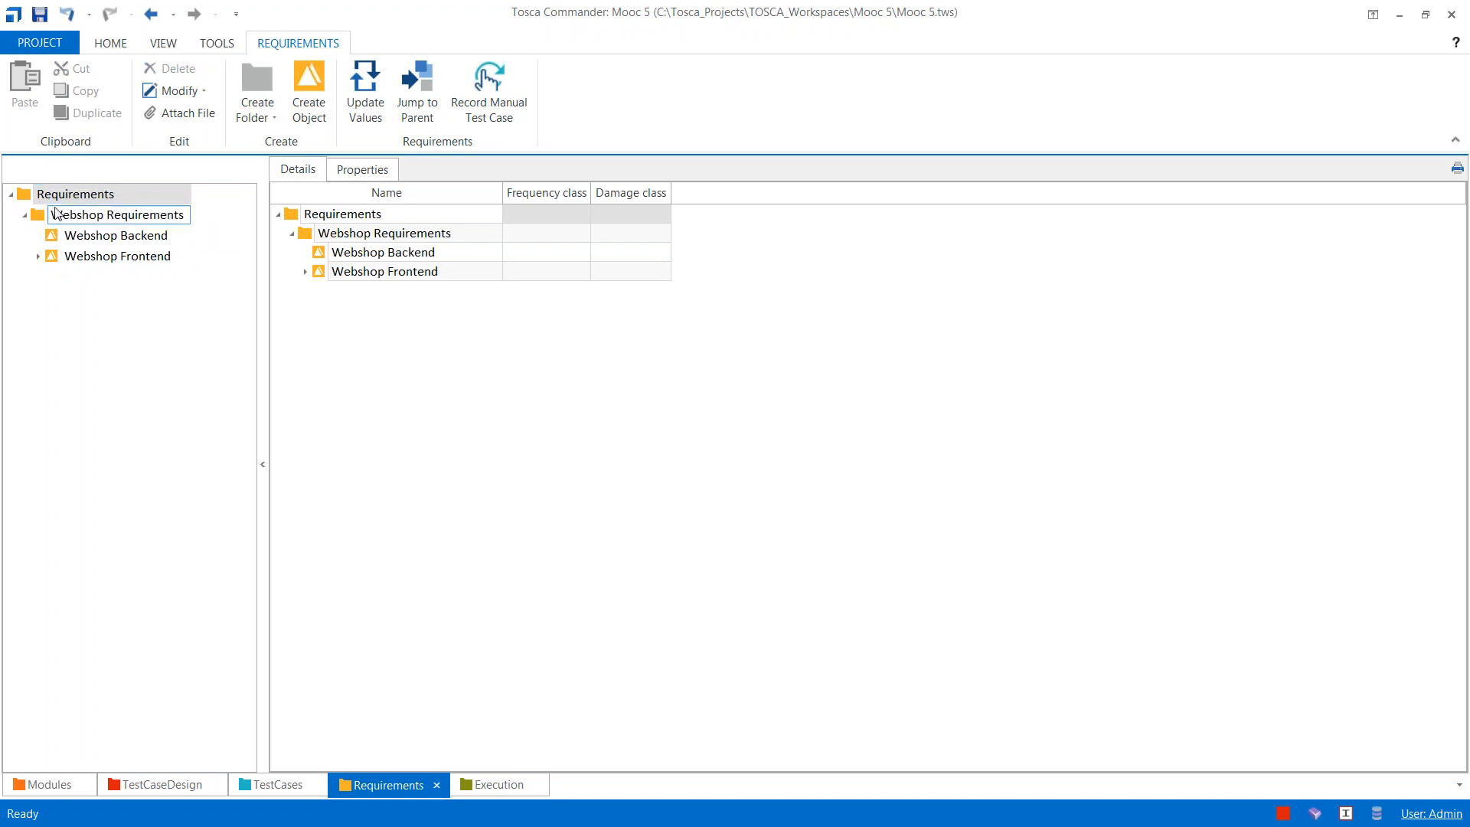
click(55, 219)
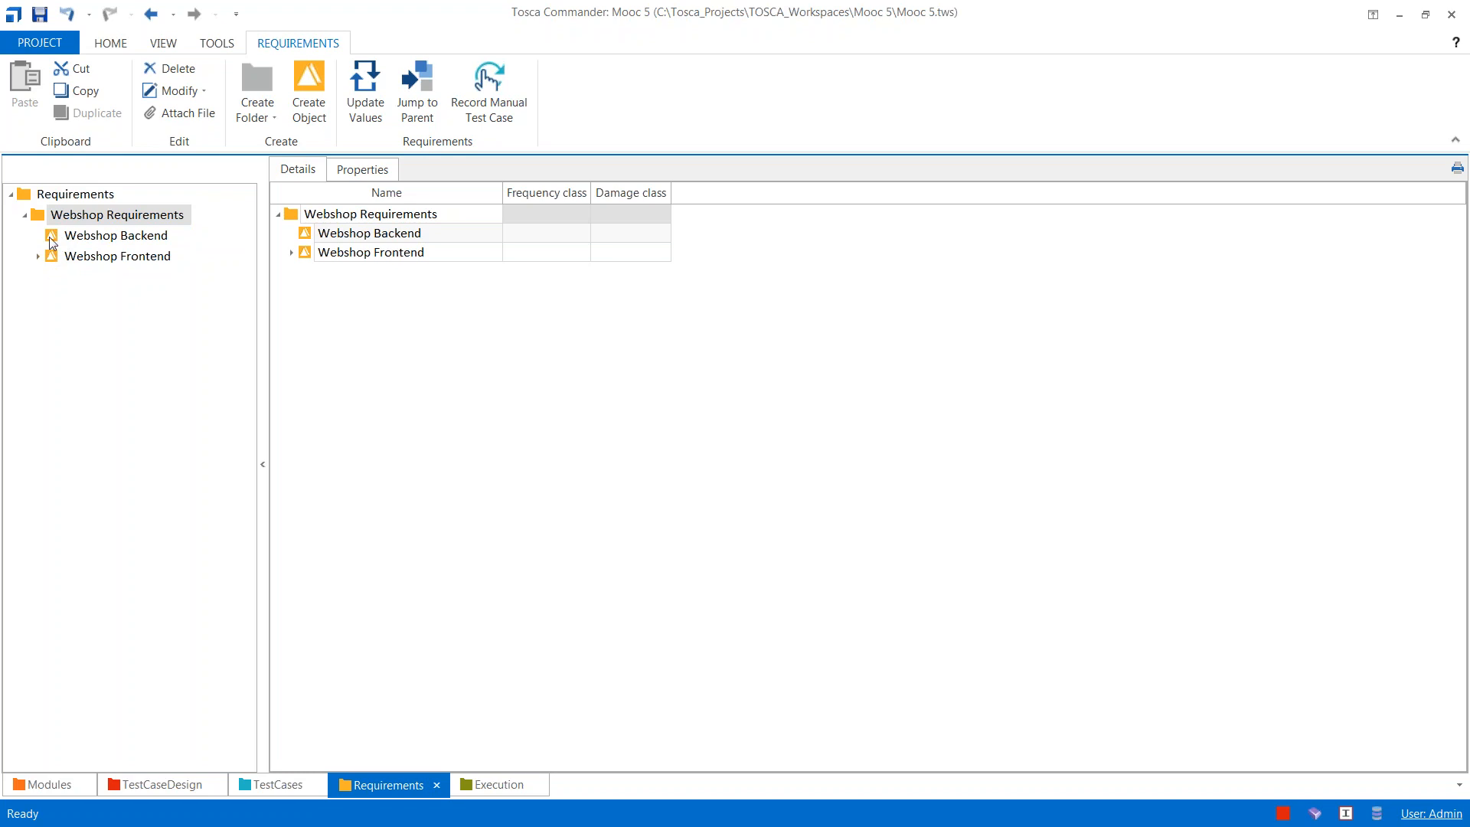
mouse_move(52, 242)
click(65, 260)
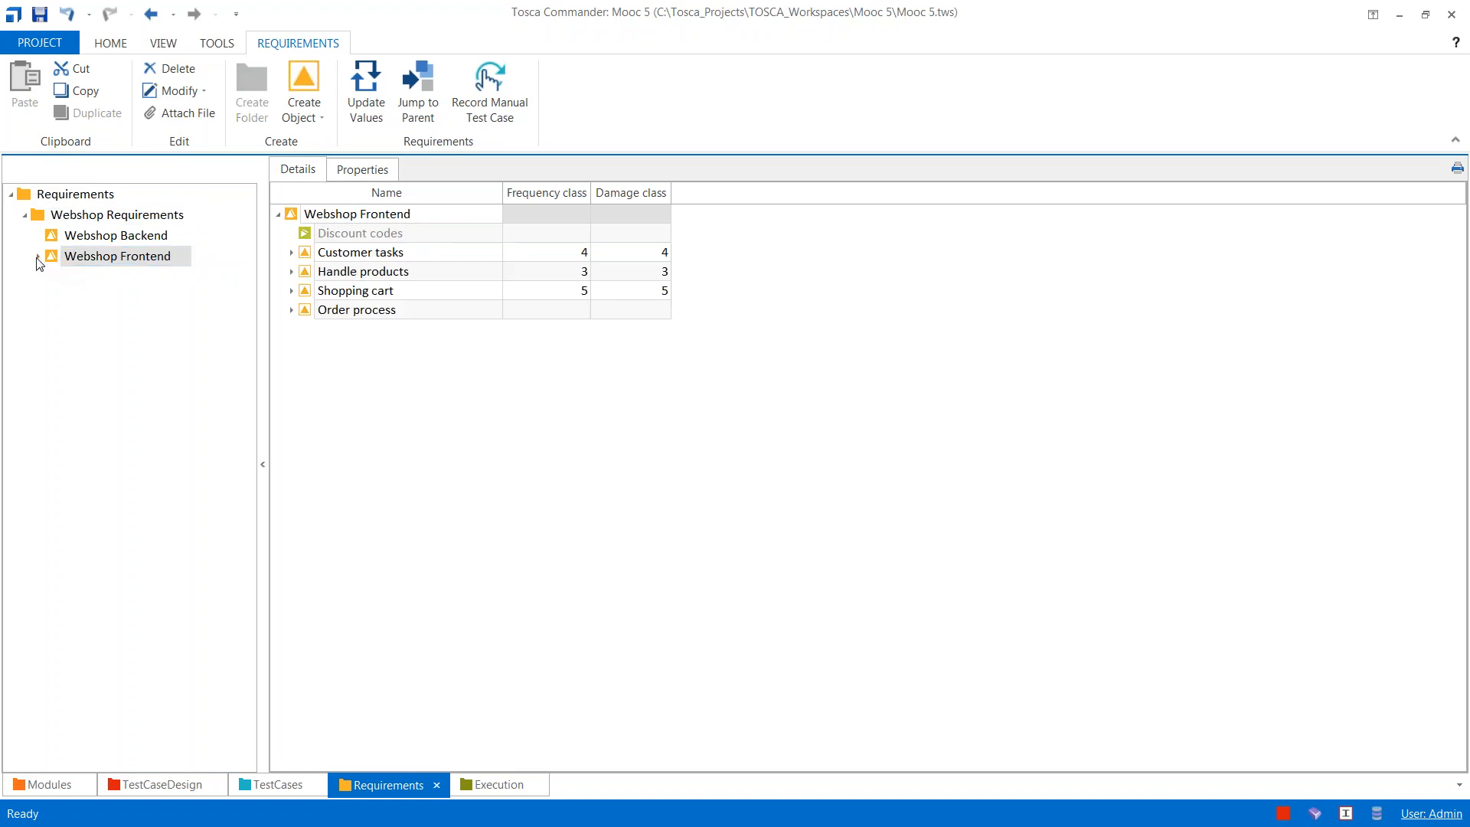
mouse_move(105, 260)
mouse_move(286, 244)
mouse_down()
mouse_move(358, 291)
mouse_move(331, 275)
mouse_up()
key(Escape)
mouse_move(281, 239)
mouse_down()
mouse_move(374, 306)
mouse_move(450, 331)
mouse_move(503, 319)
mouse_up()
Step: Expand the Customer tasks, Handle products, Shopping cart and Order process requirements in the Webshop Frontend details
click(291, 253)
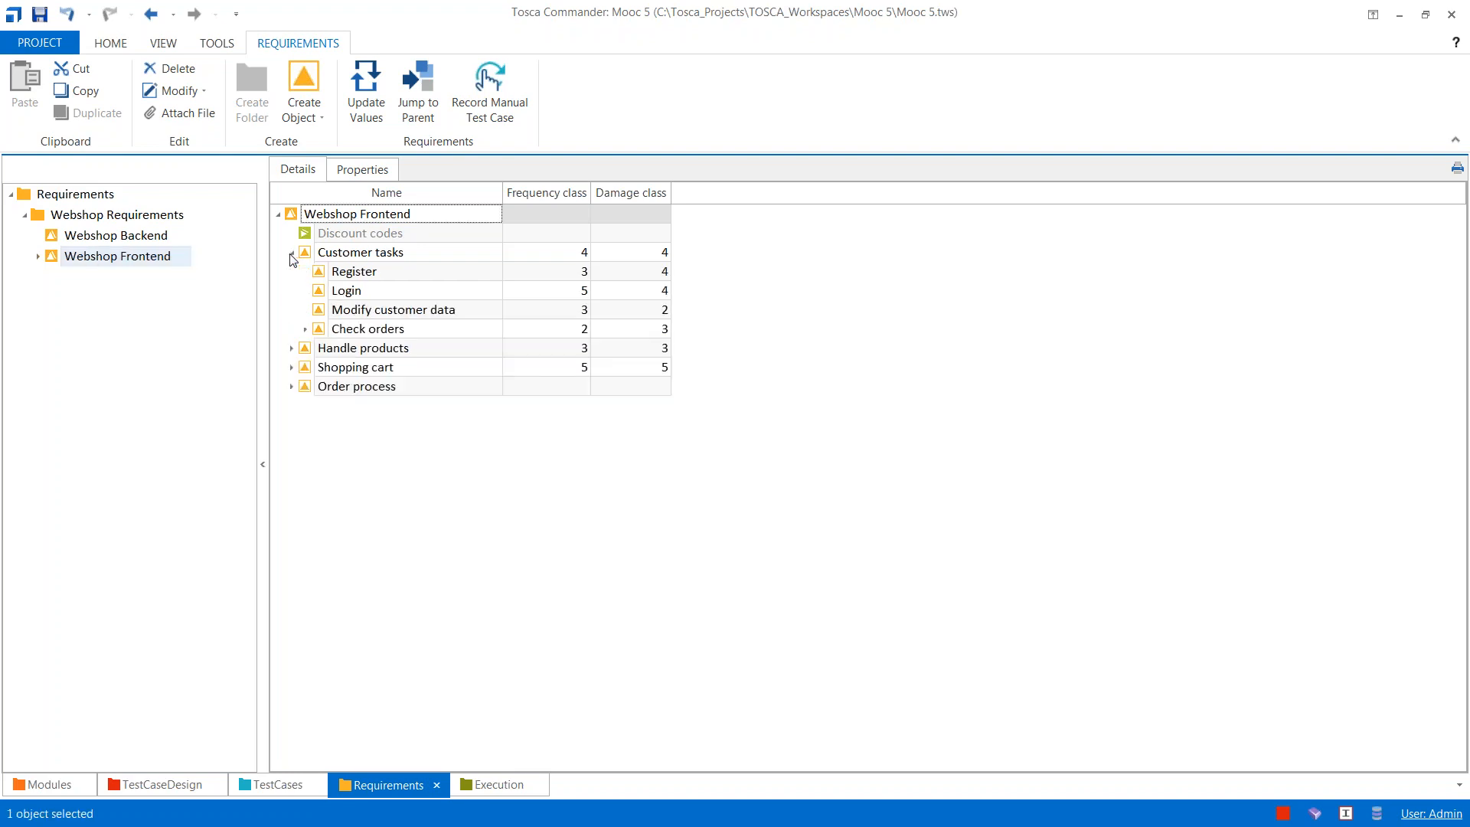
click(291, 348)
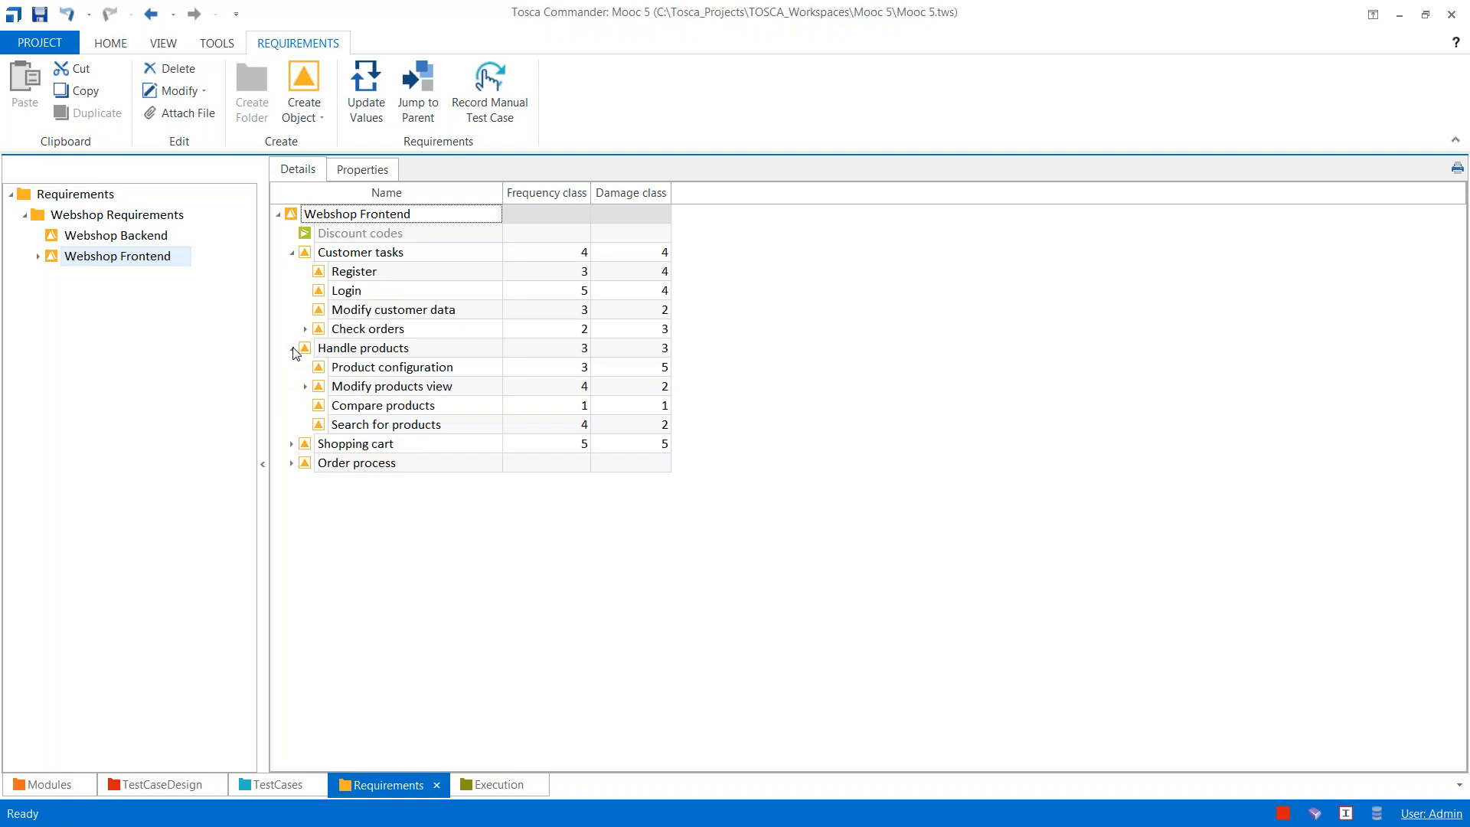
click(291, 444)
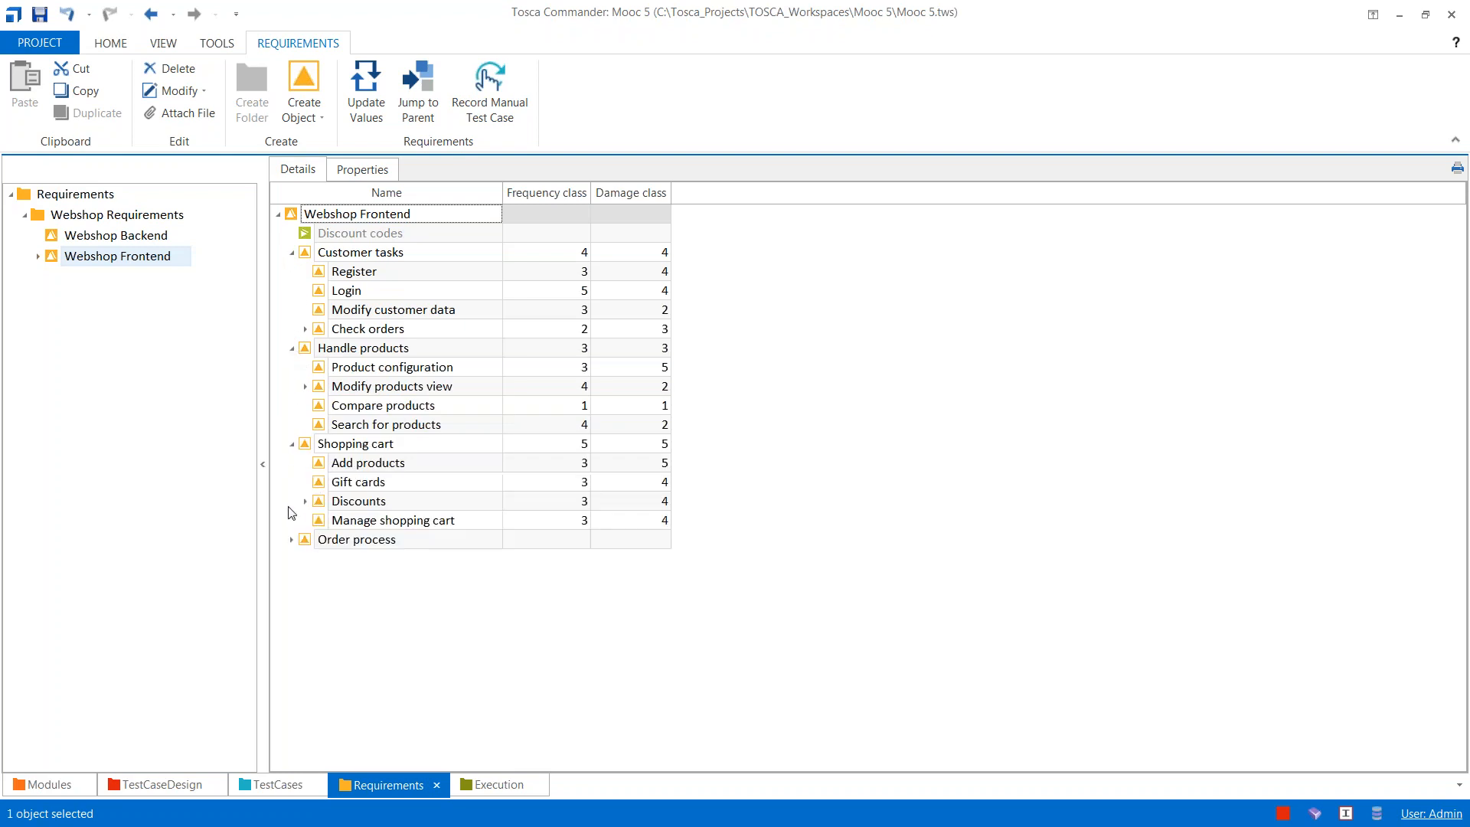
click(291, 539)
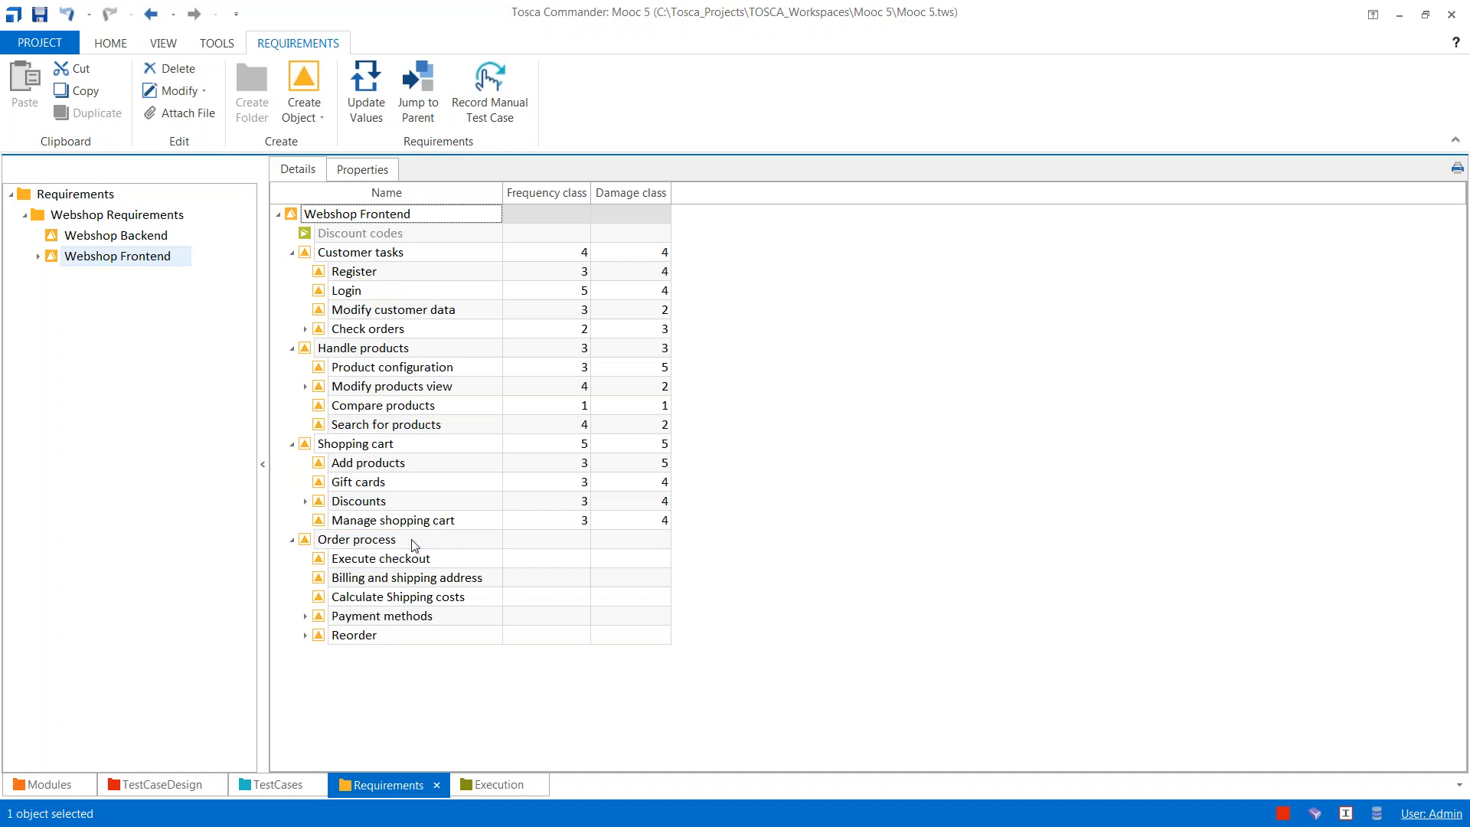
right_click(306, 542)
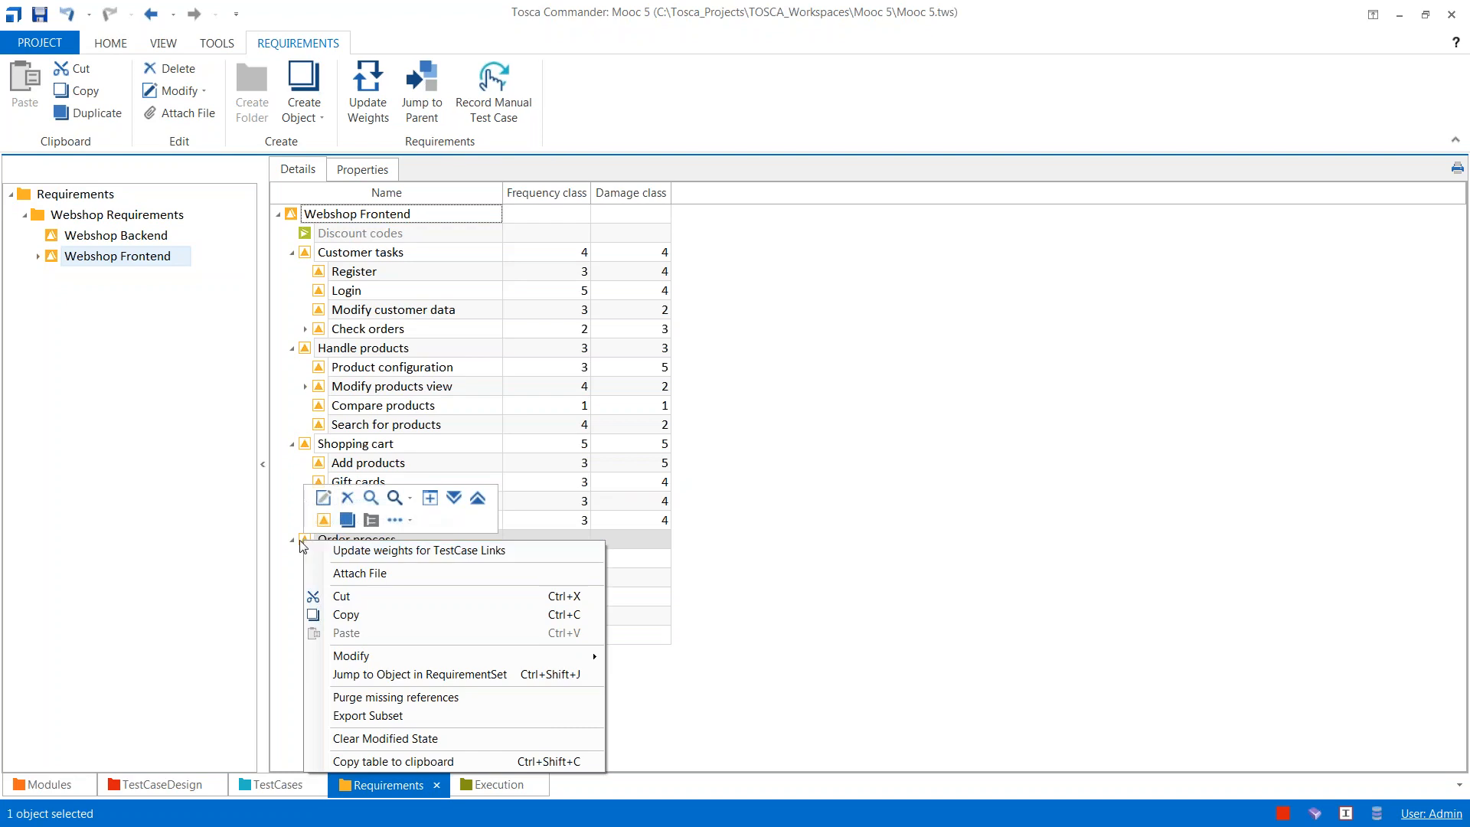
click(293, 218)
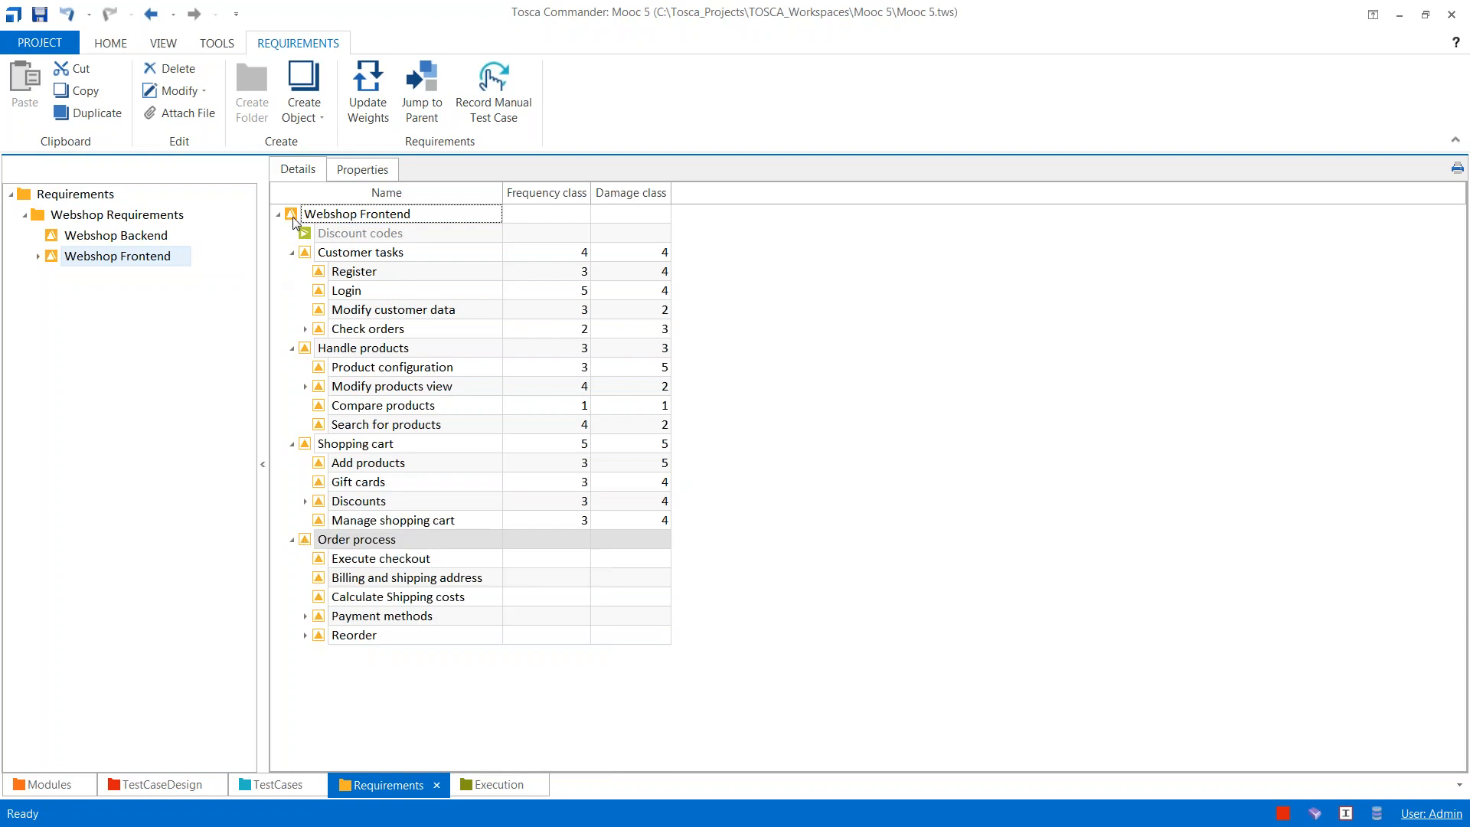
right_click(294, 219)
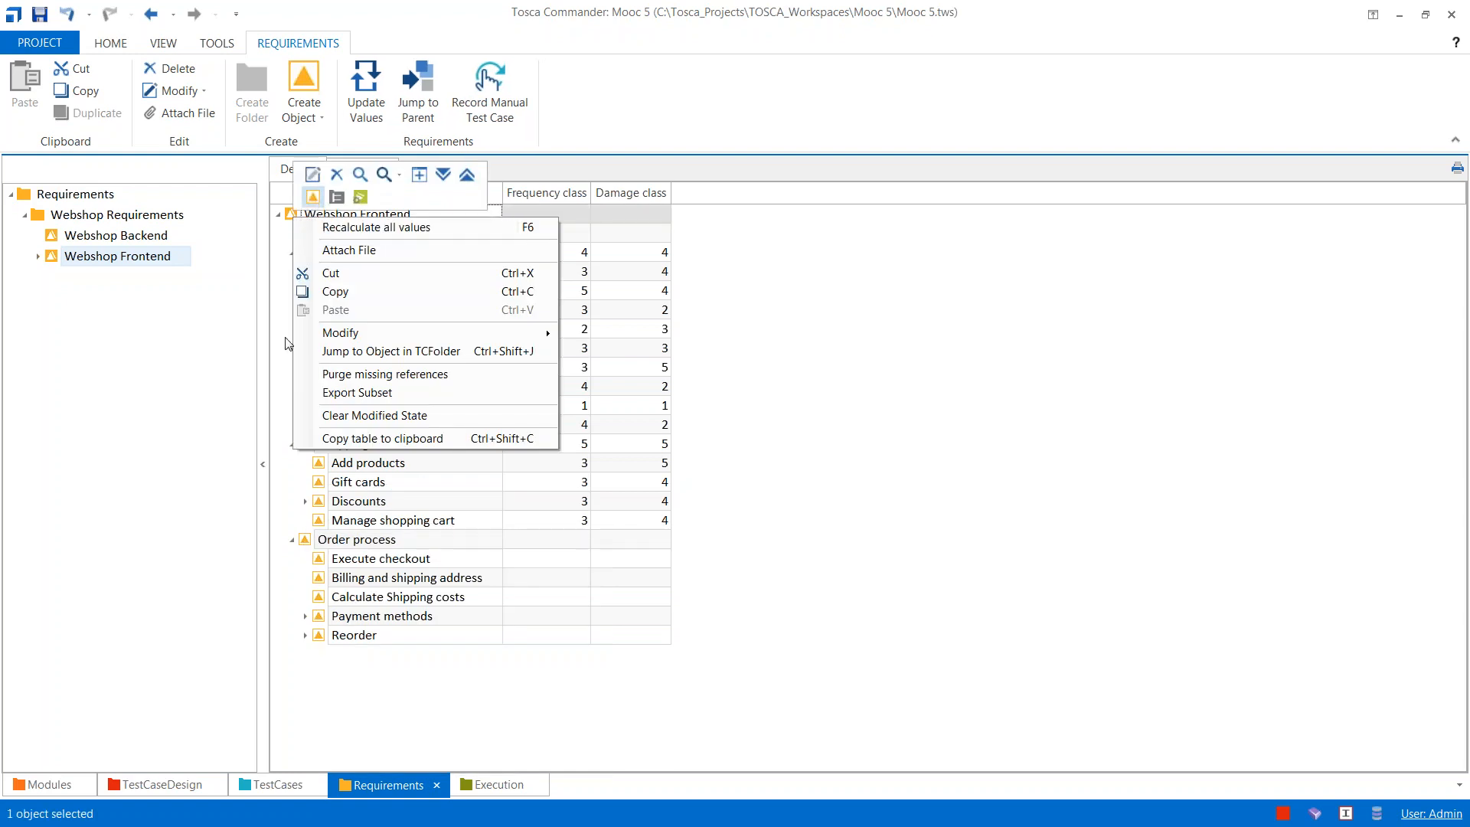
click(281, 509)
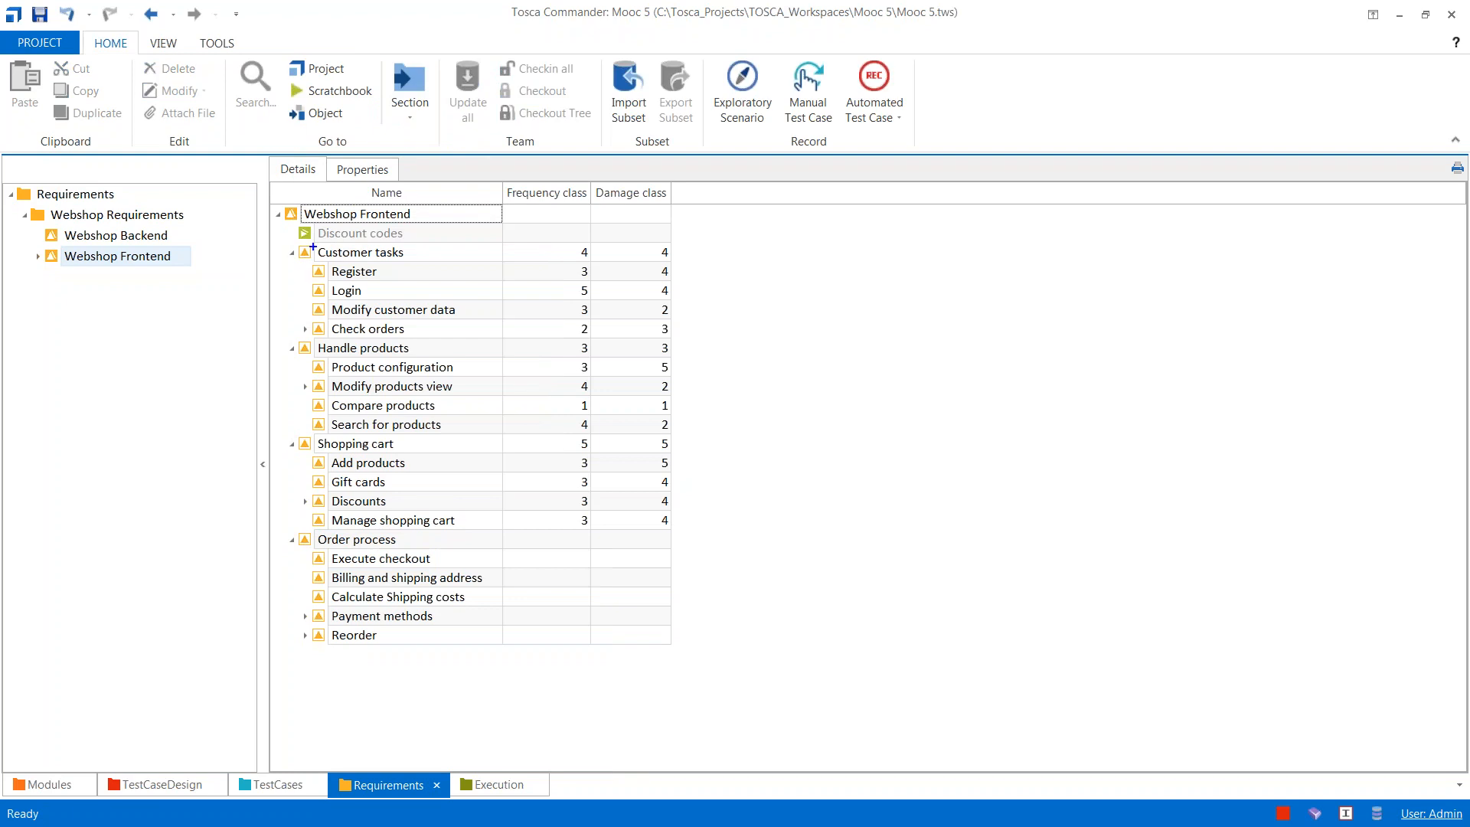
drag(274, 202, 315, 223)
drag(294, 240, 316, 265)
key(Escape)
drag(501, 181, 671, 204)
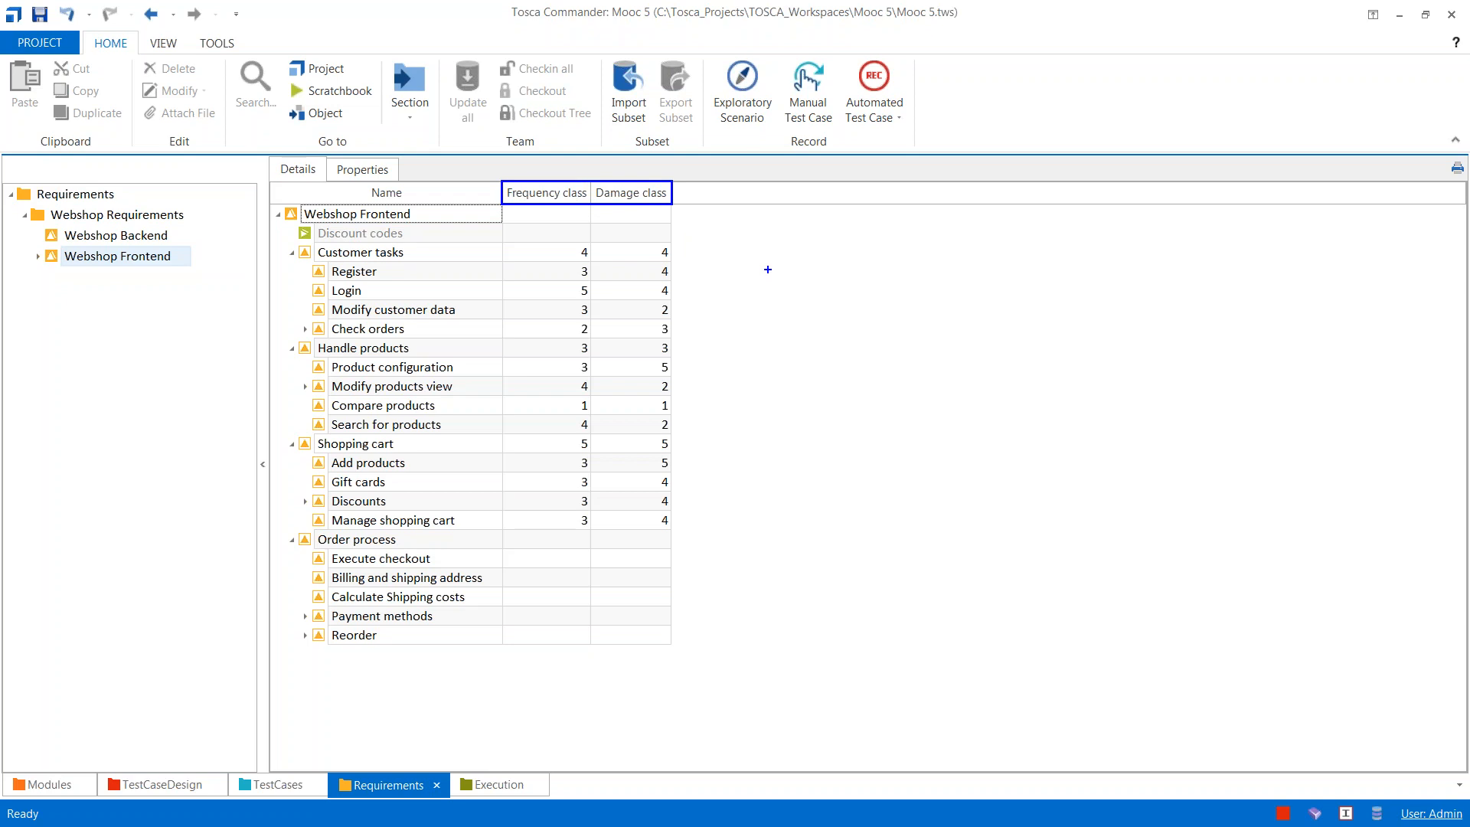
key(Escape)
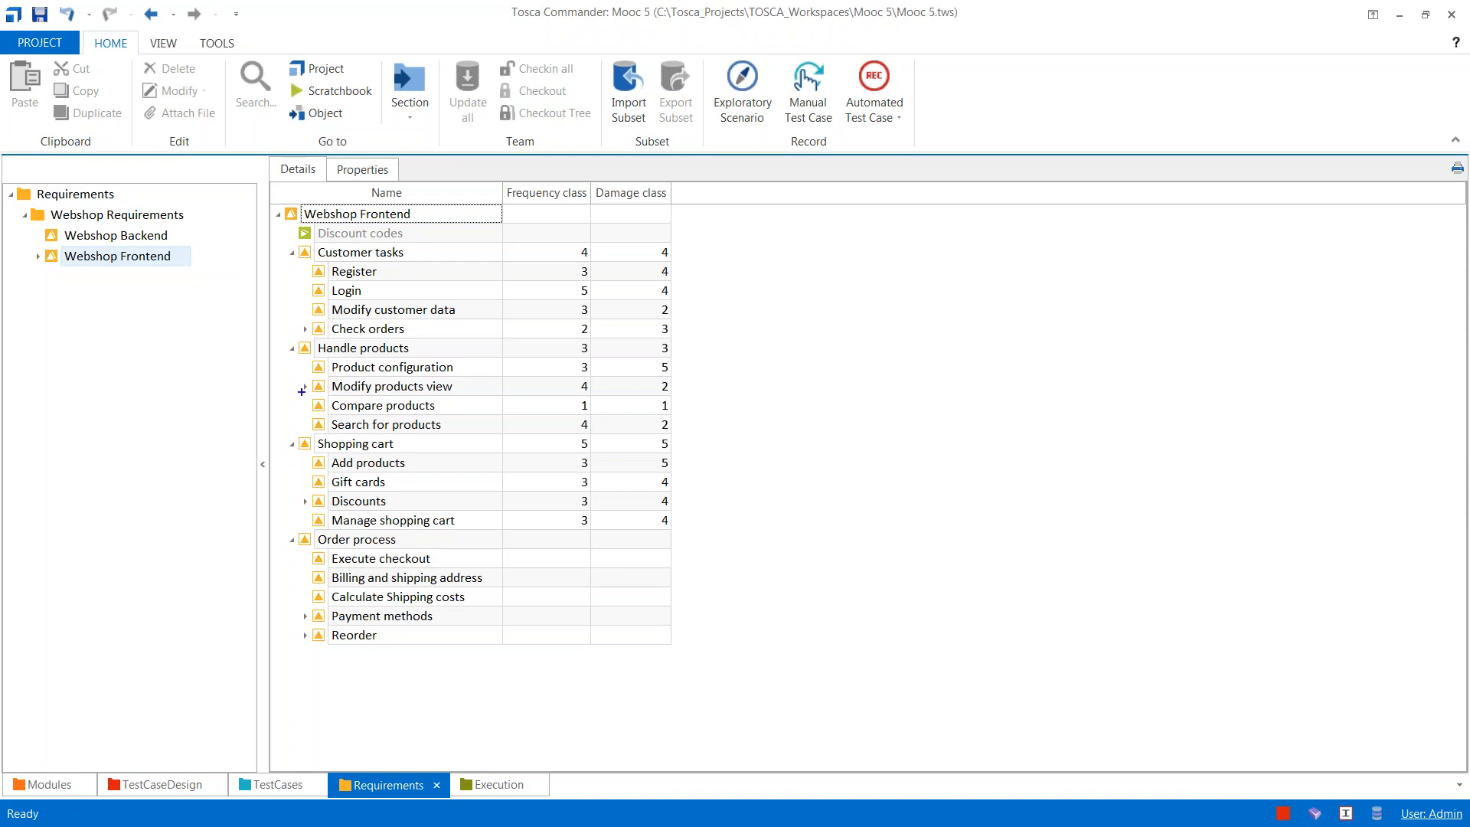
mouse_move(306, 394)
mouse_down()
mouse_move(611, 425)
mouse_move(591, 415)
mouse_up()
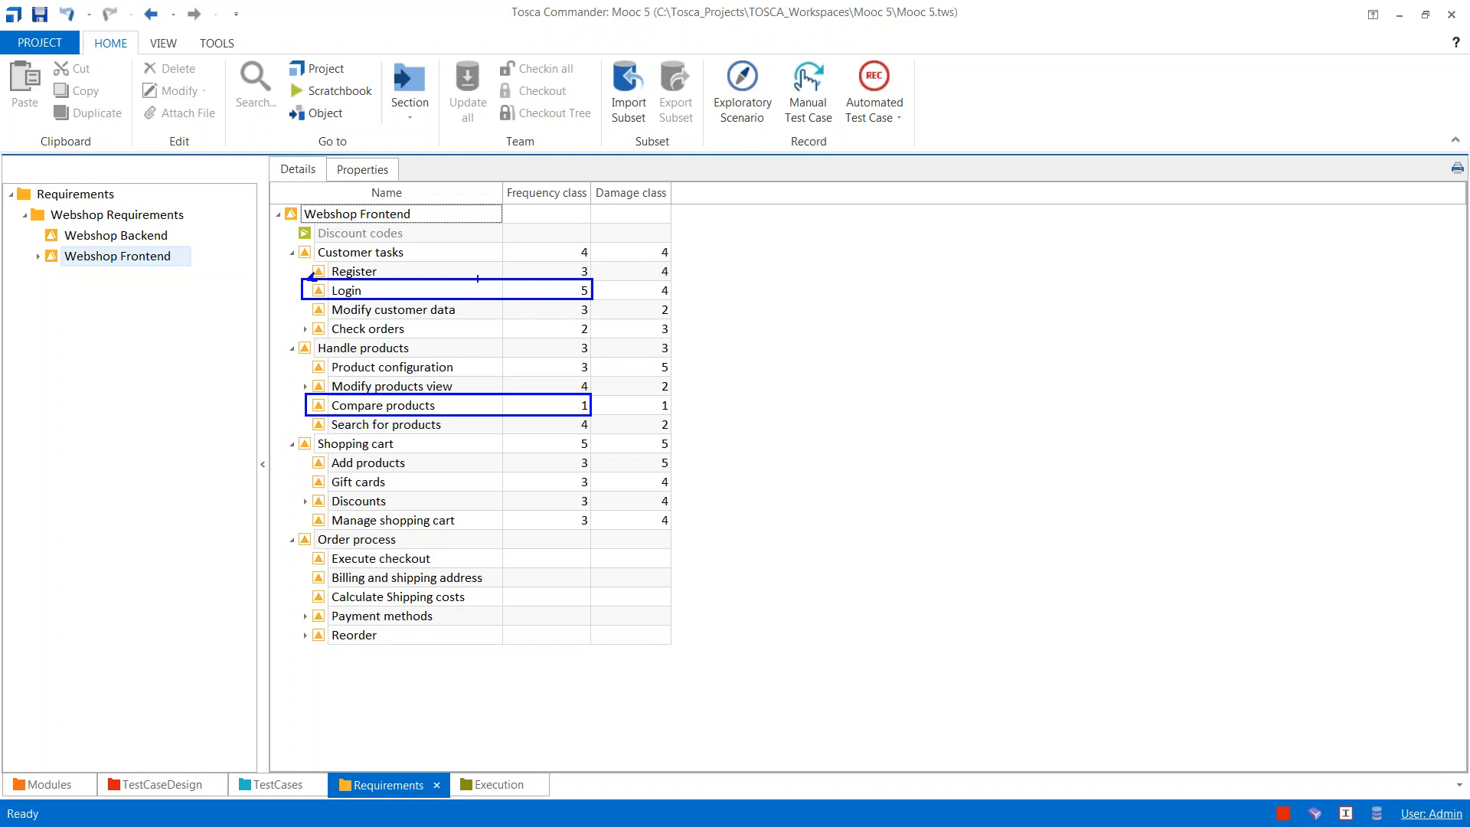
key(Escape)
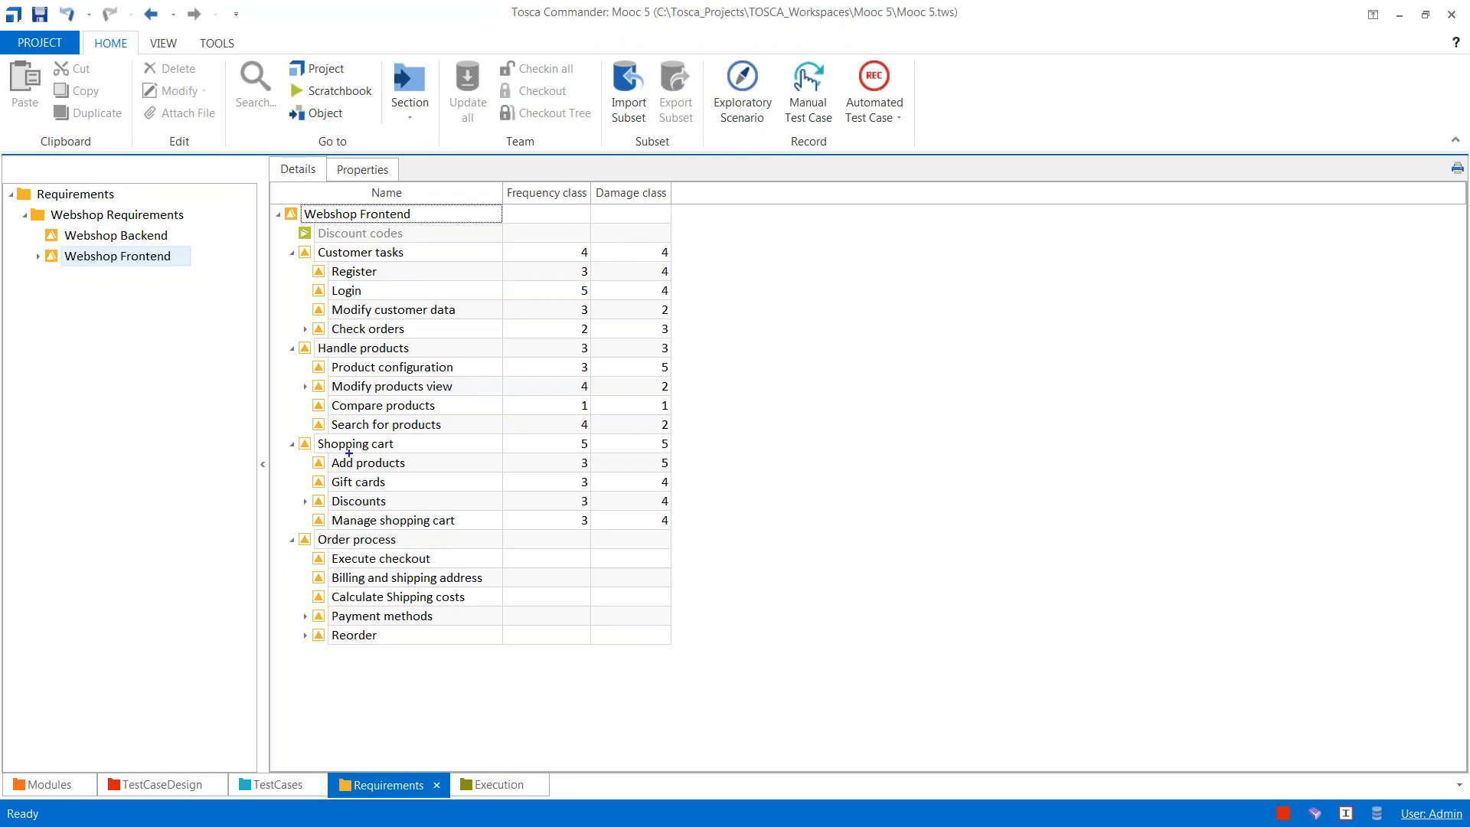
mouse_move(304, 447)
mouse_down()
mouse_move(448, 473)
mouse_move(674, 474)
mouse_up()
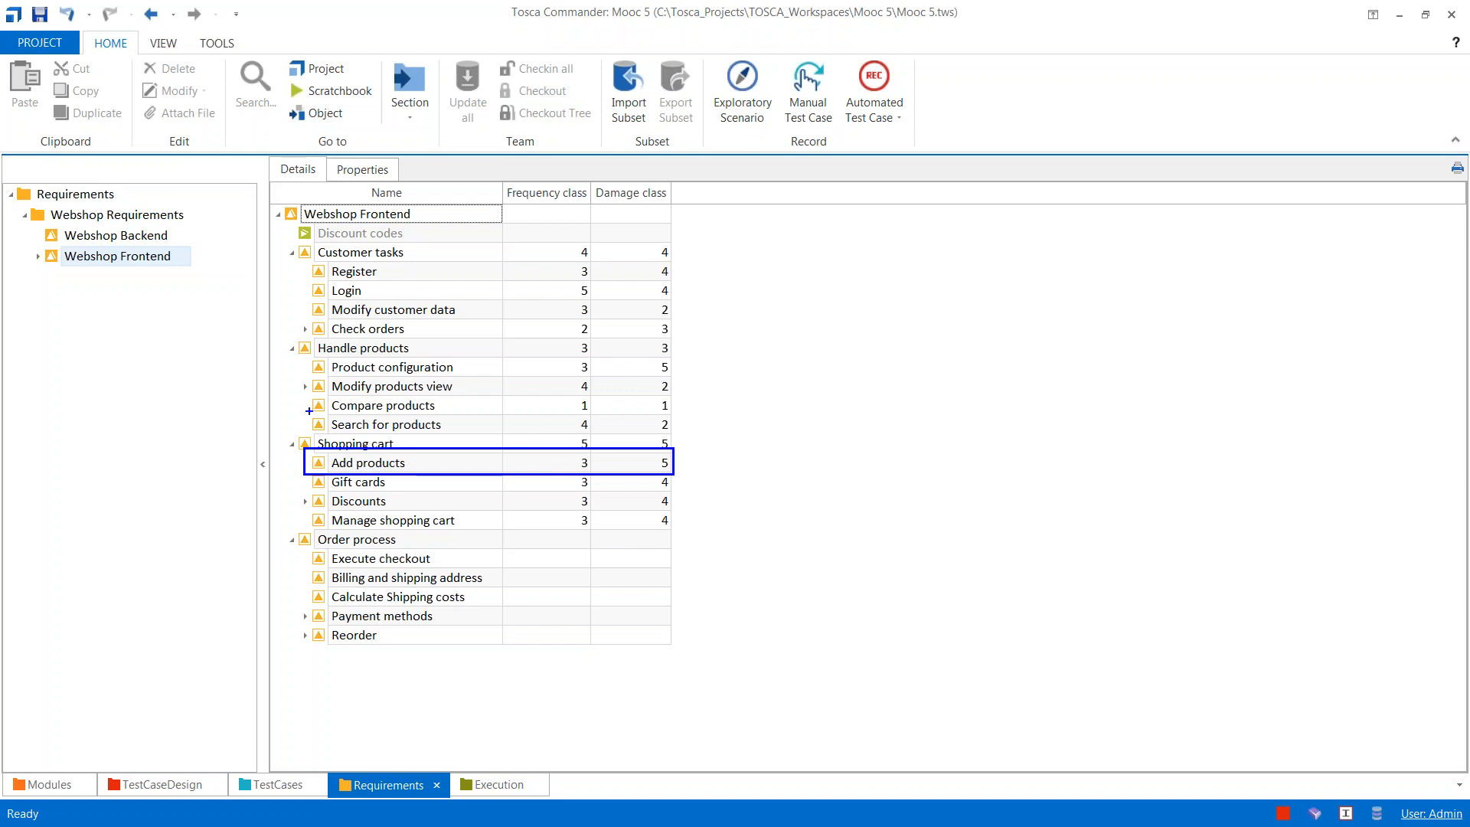
mouse_move(302, 413)
mouse_down()
mouse_move(493, 440)
mouse_move(672, 430)
mouse_up()
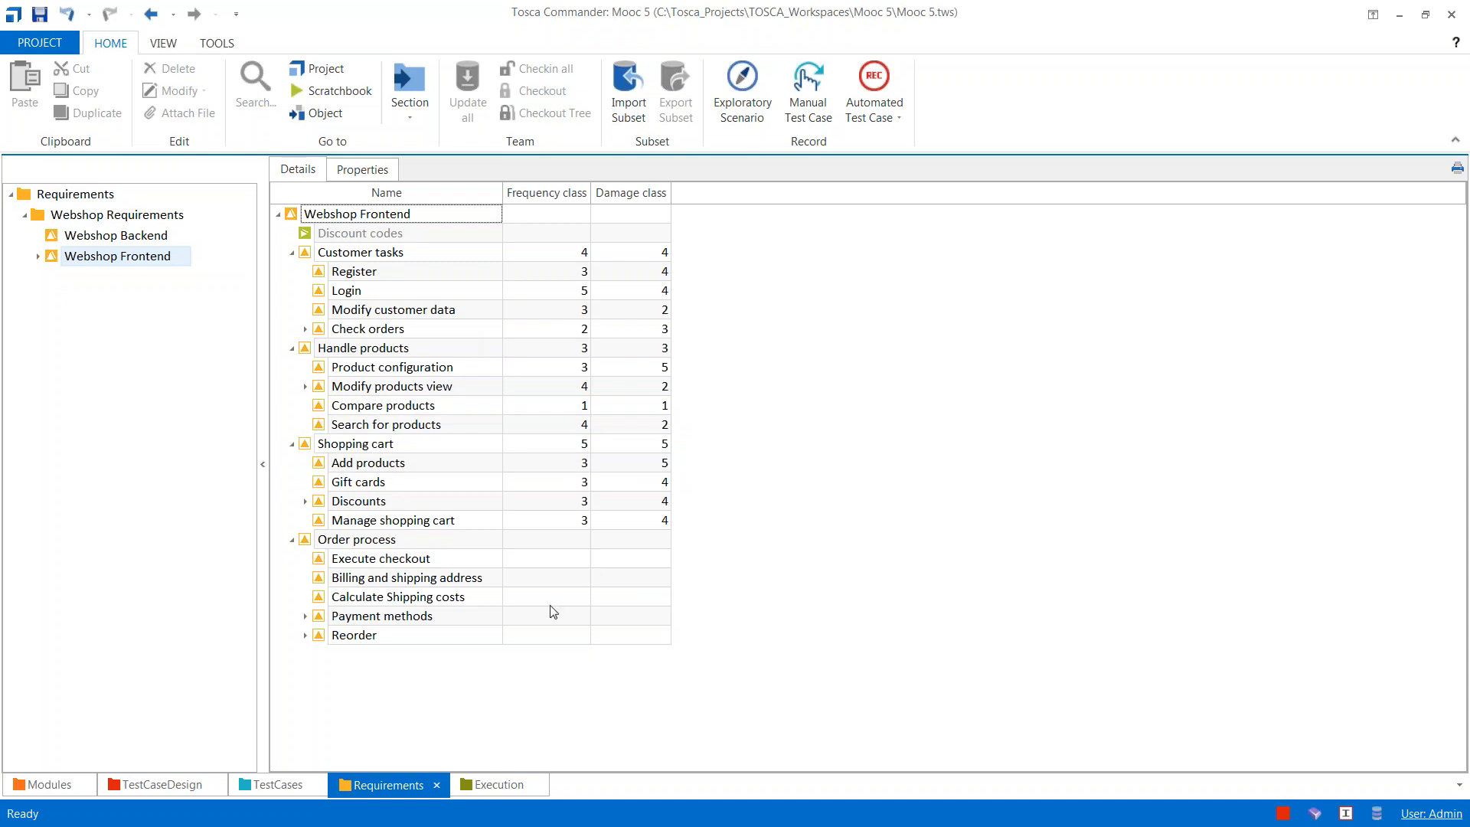
Step: Set both the frequency class and the damage class of the Order process requirement to 5
click(576, 542)
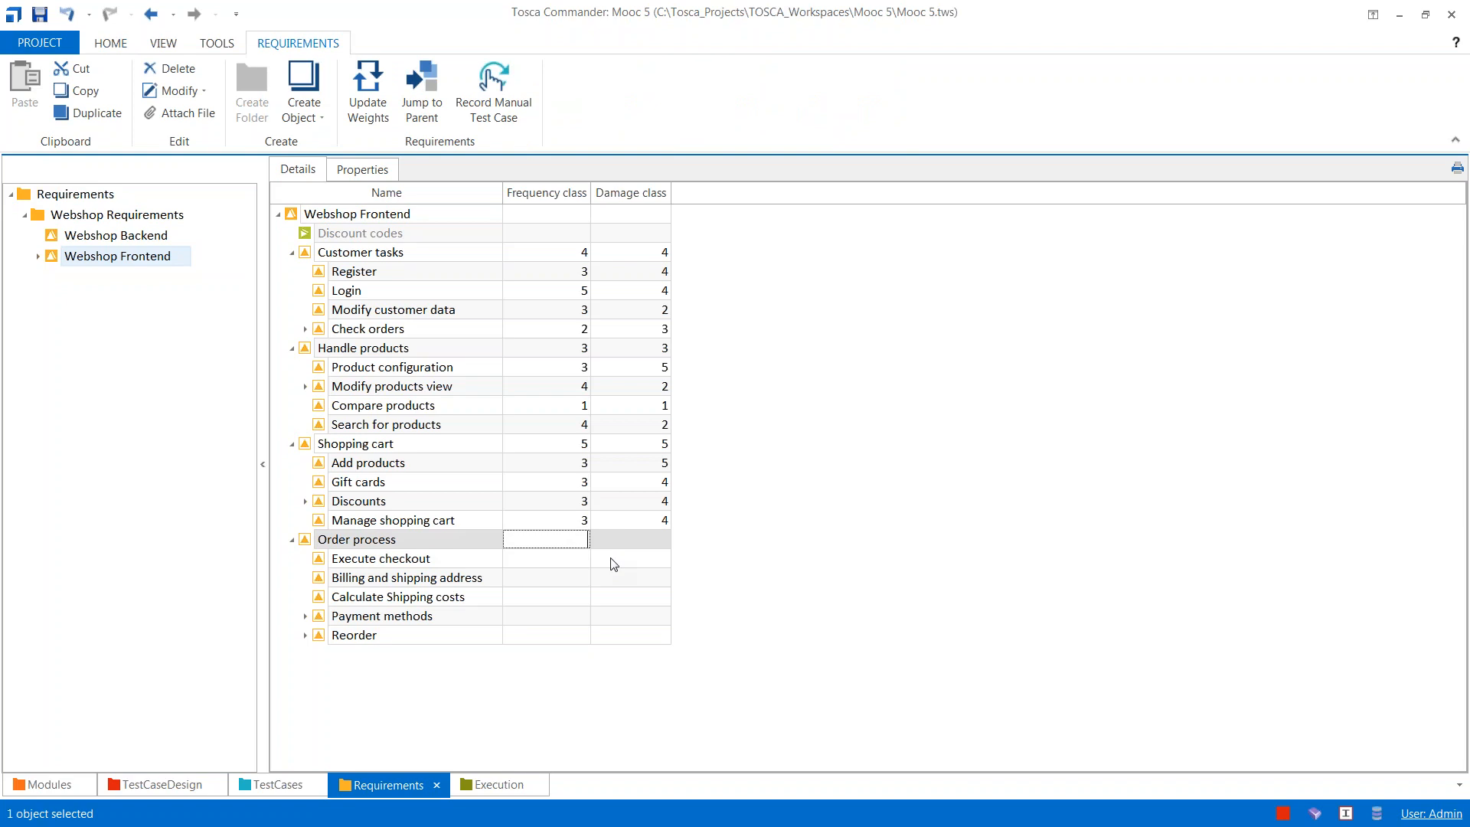
text(5)
key(Tab)
text(5)
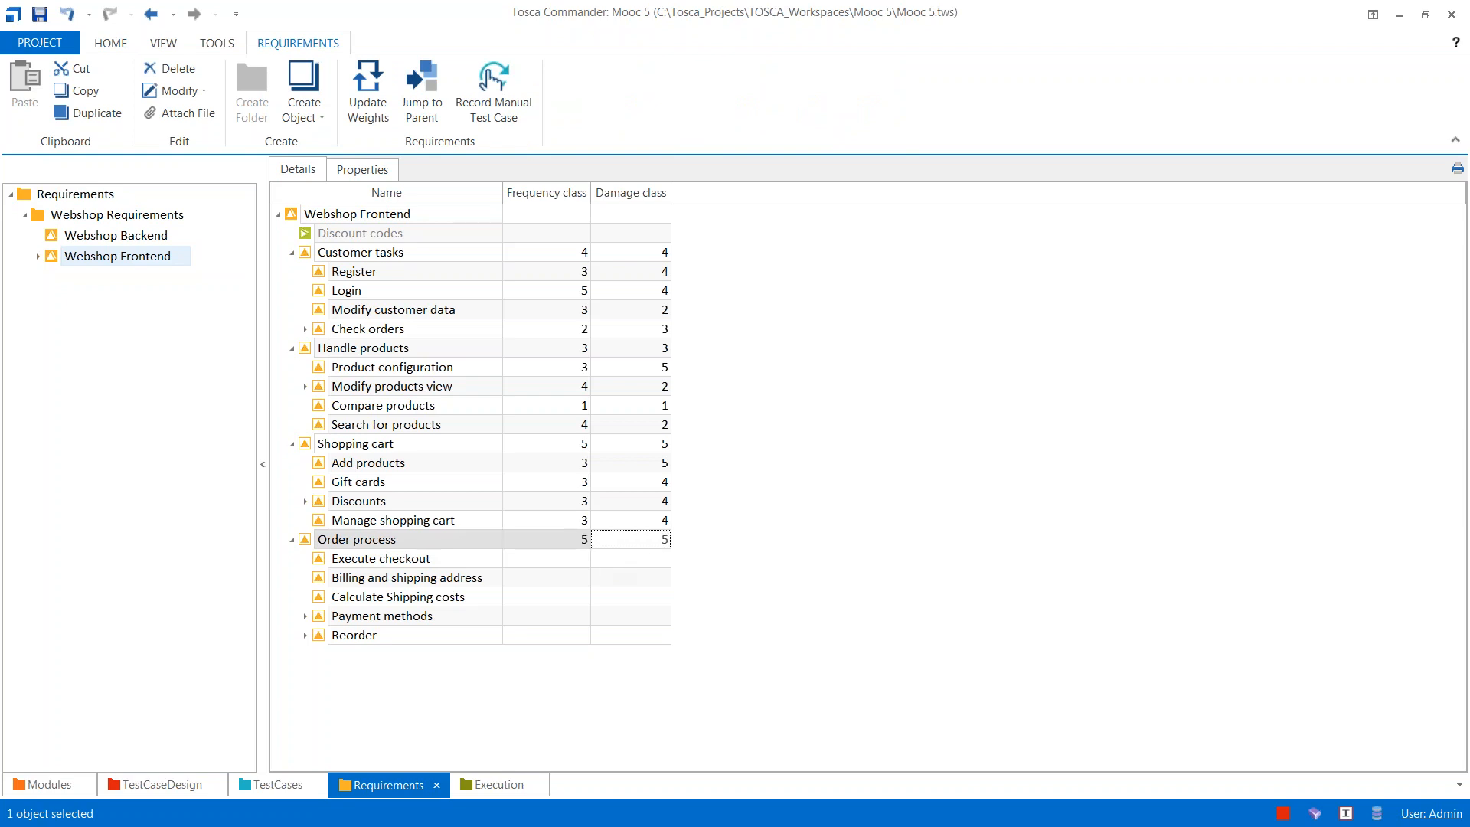
Step: Set frequency class 3 and damage class 5 for Execute checkout, and frequency 2 and damage 5 for Billing and shipping address
click(570, 564)
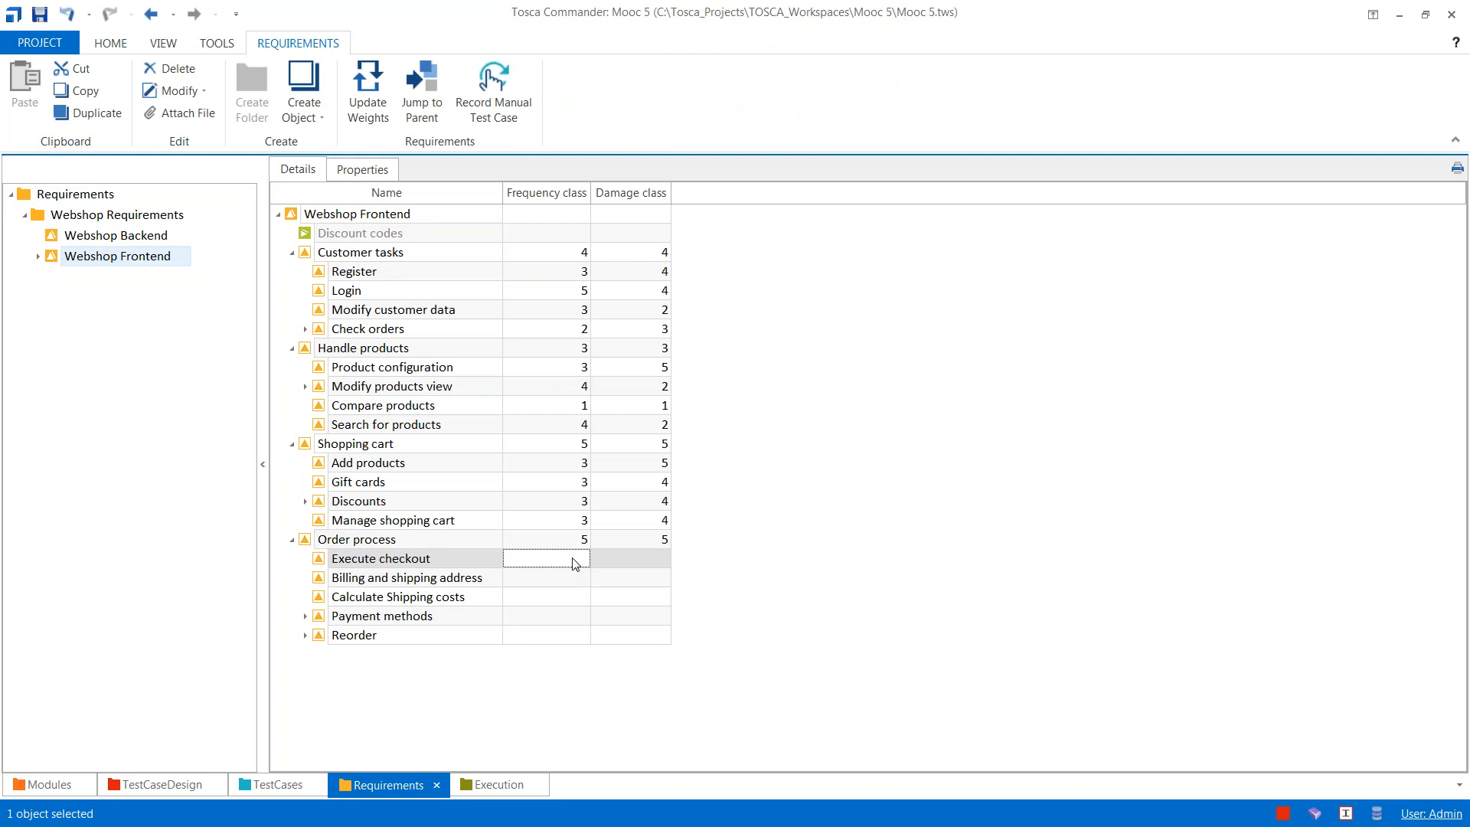
text(3)
key(Tab)
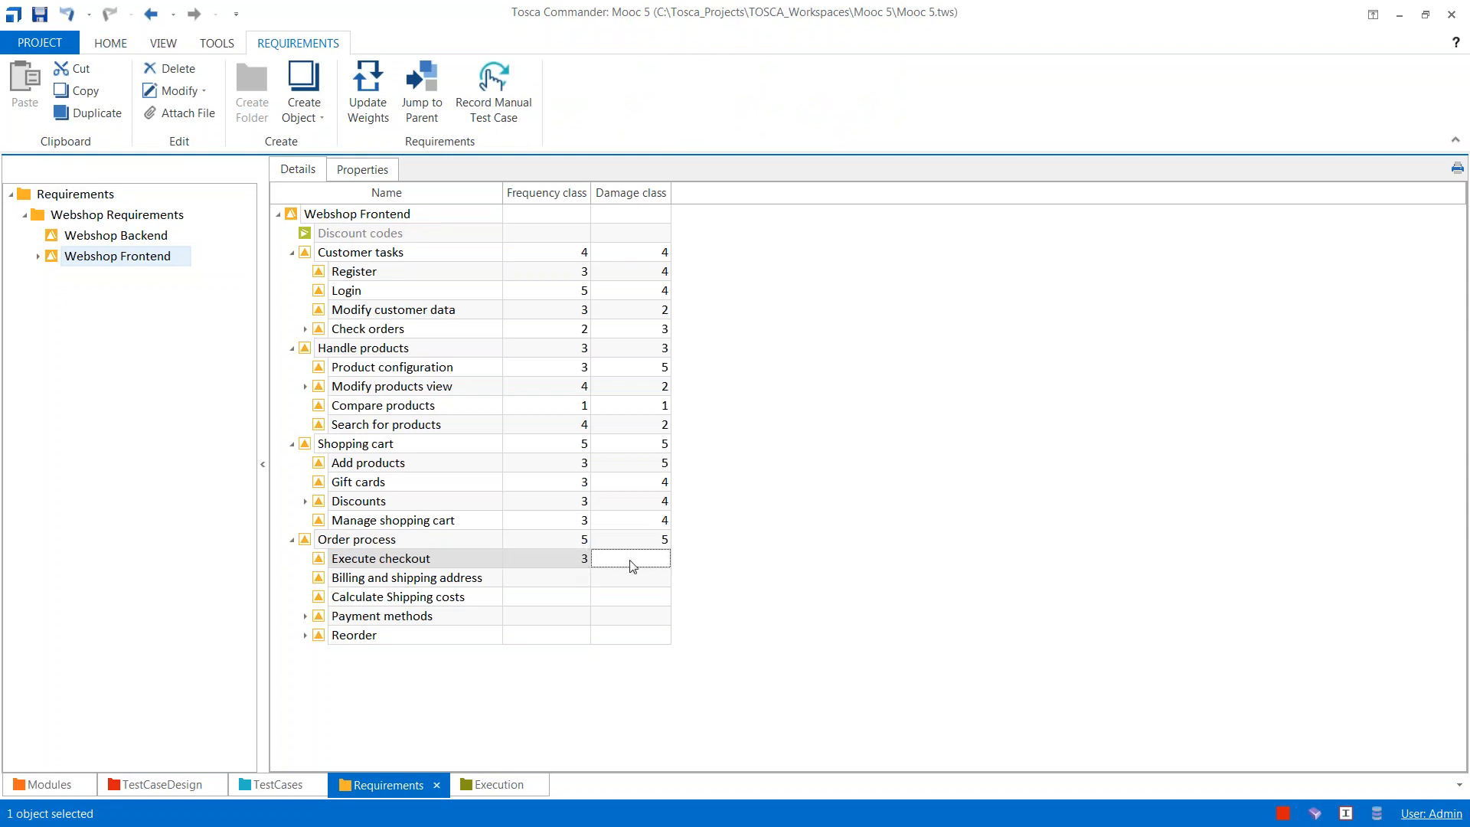
text(5)
click(580, 582)
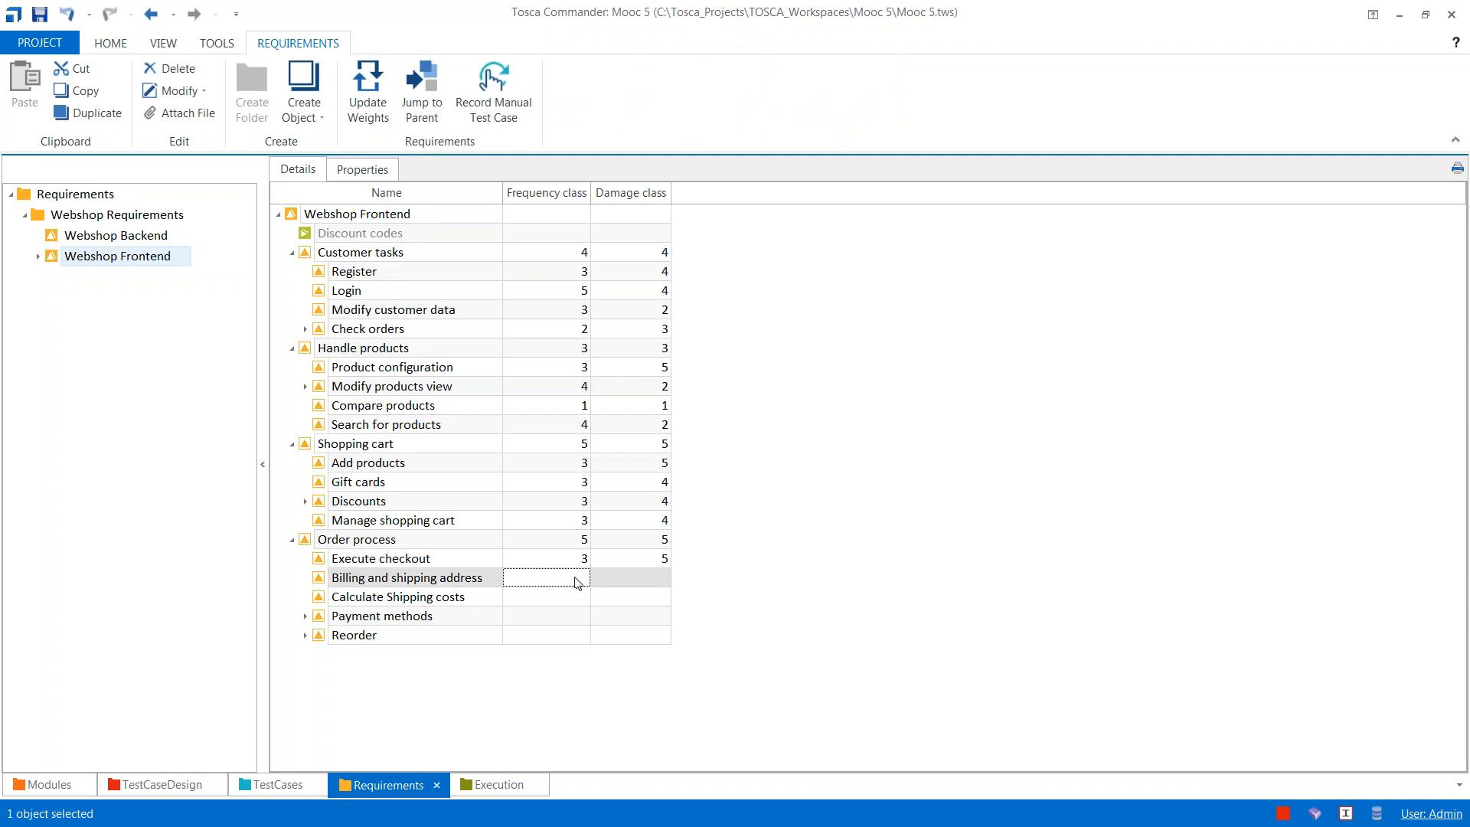
text(2)
click(644, 580)
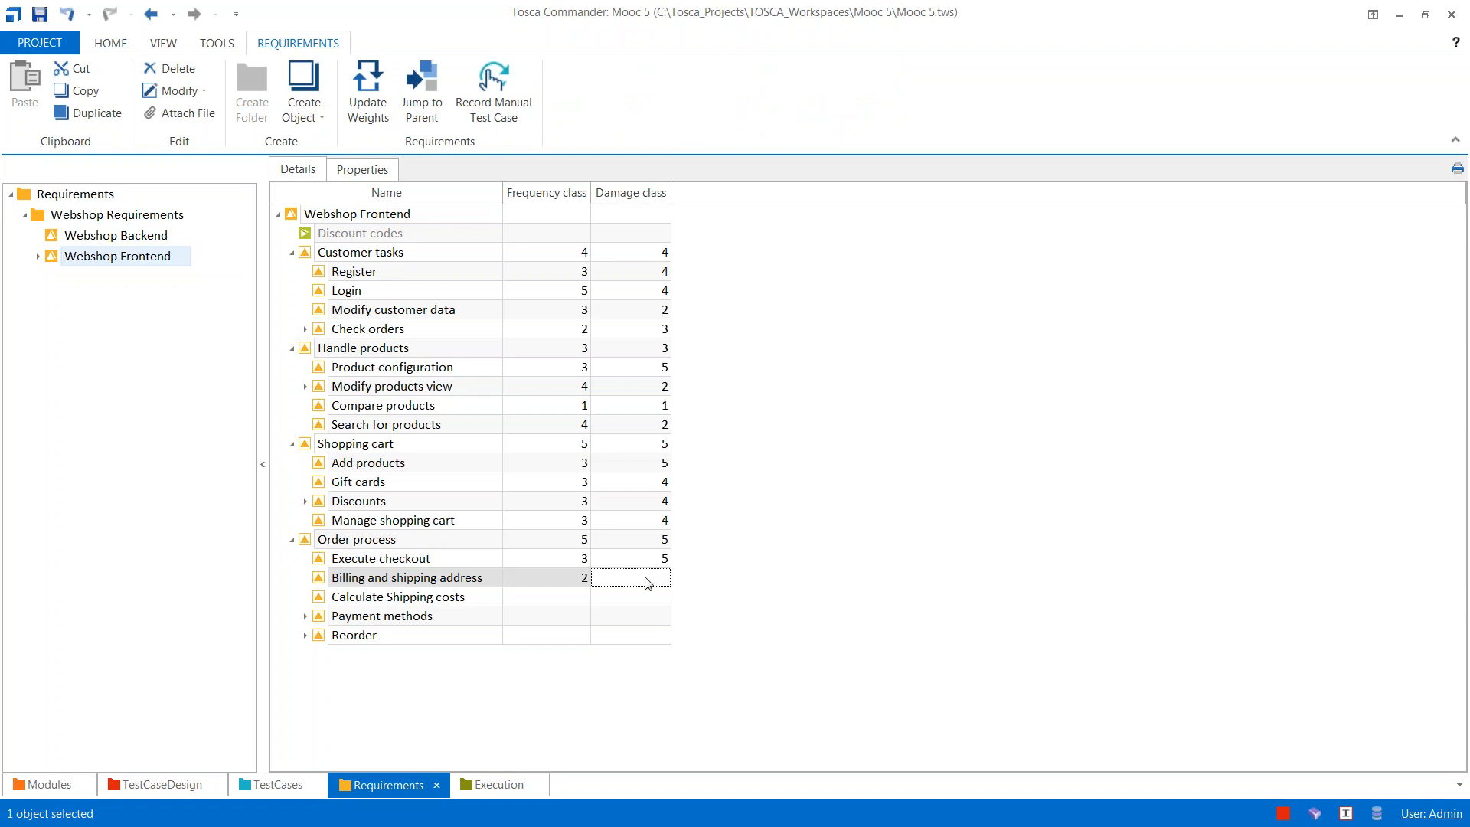
text(5)
Step: Set the frequency and damage classes of both Calculate Shipping costs and Payment methods to 5
click(588, 598)
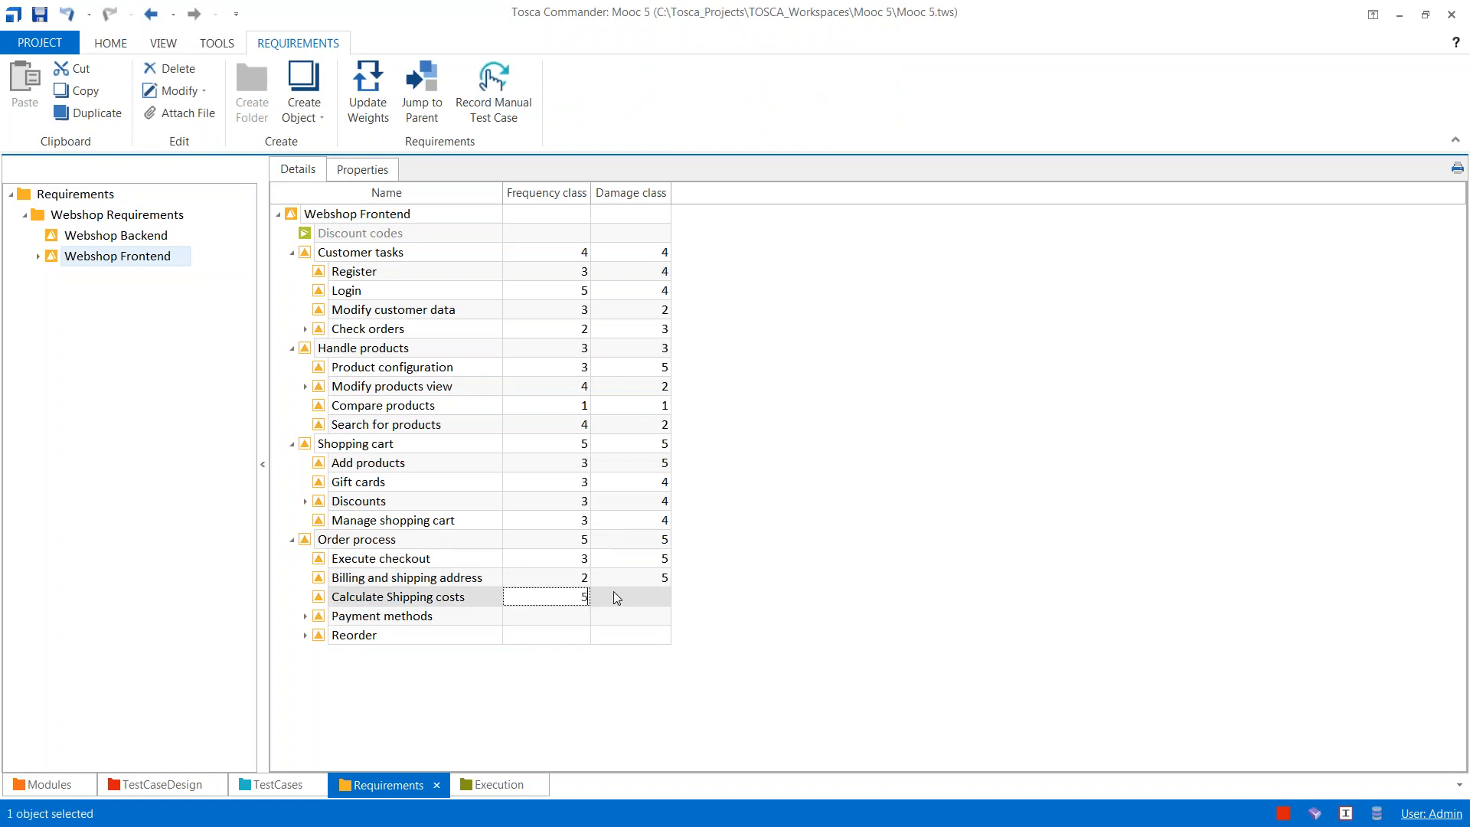
click(616, 597)
text(5)
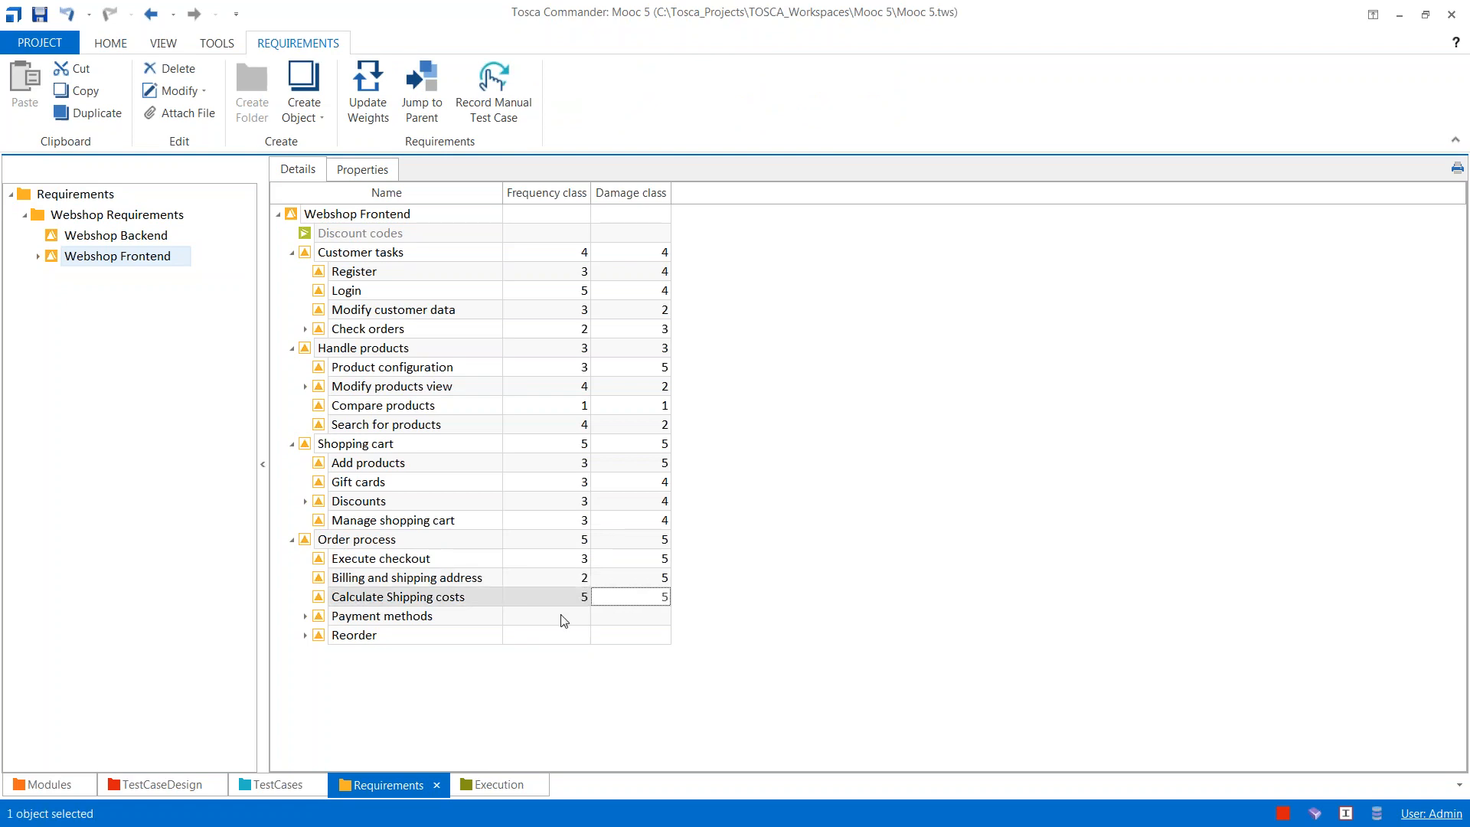
click(564, 620)
text(5)
click(639, 614)
text(5)
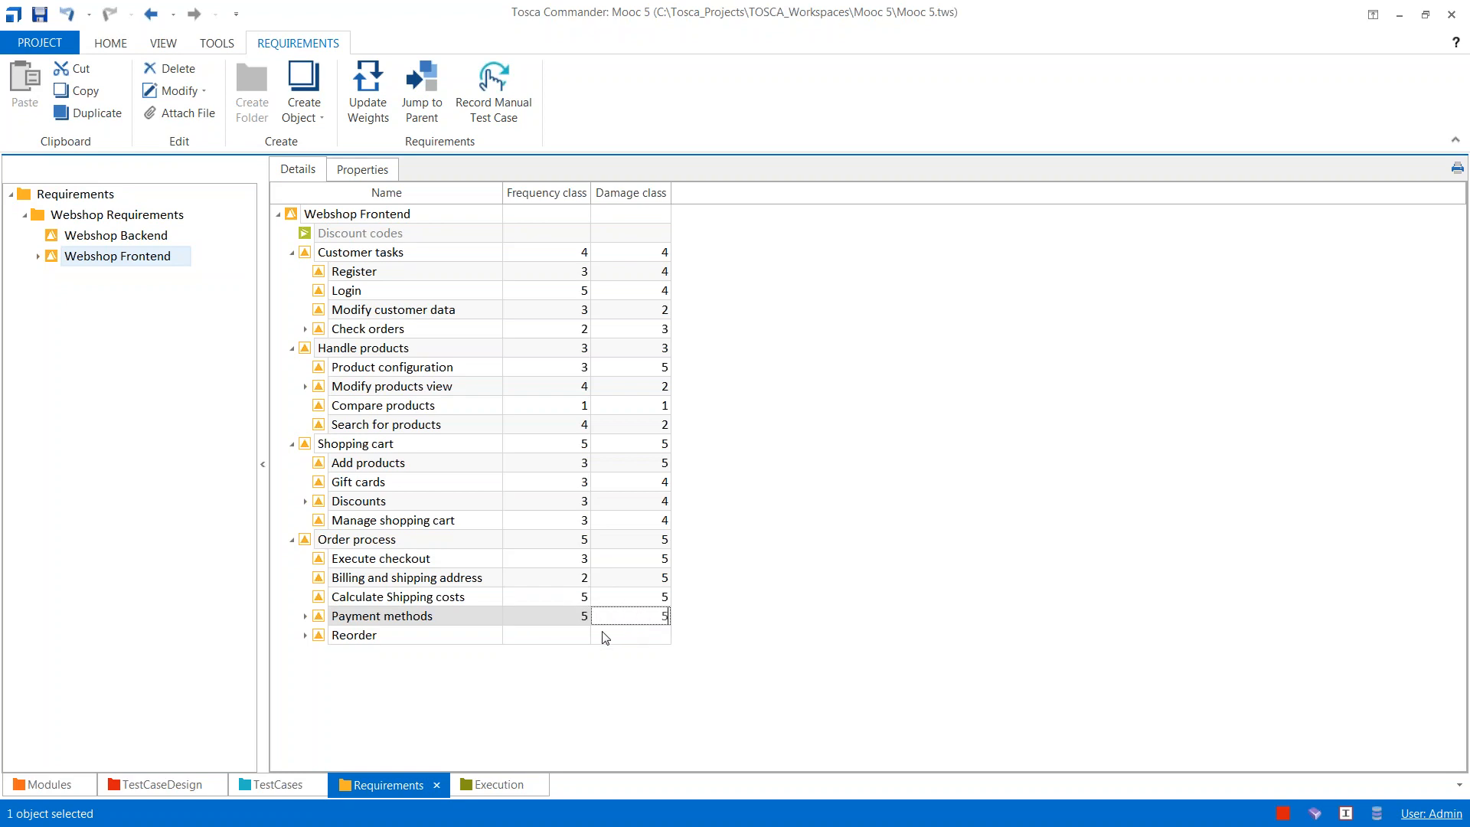
Step: Set the Reorder requirement's frequency class to 2 and its damage class to 4
click(577, 635)
text(2)
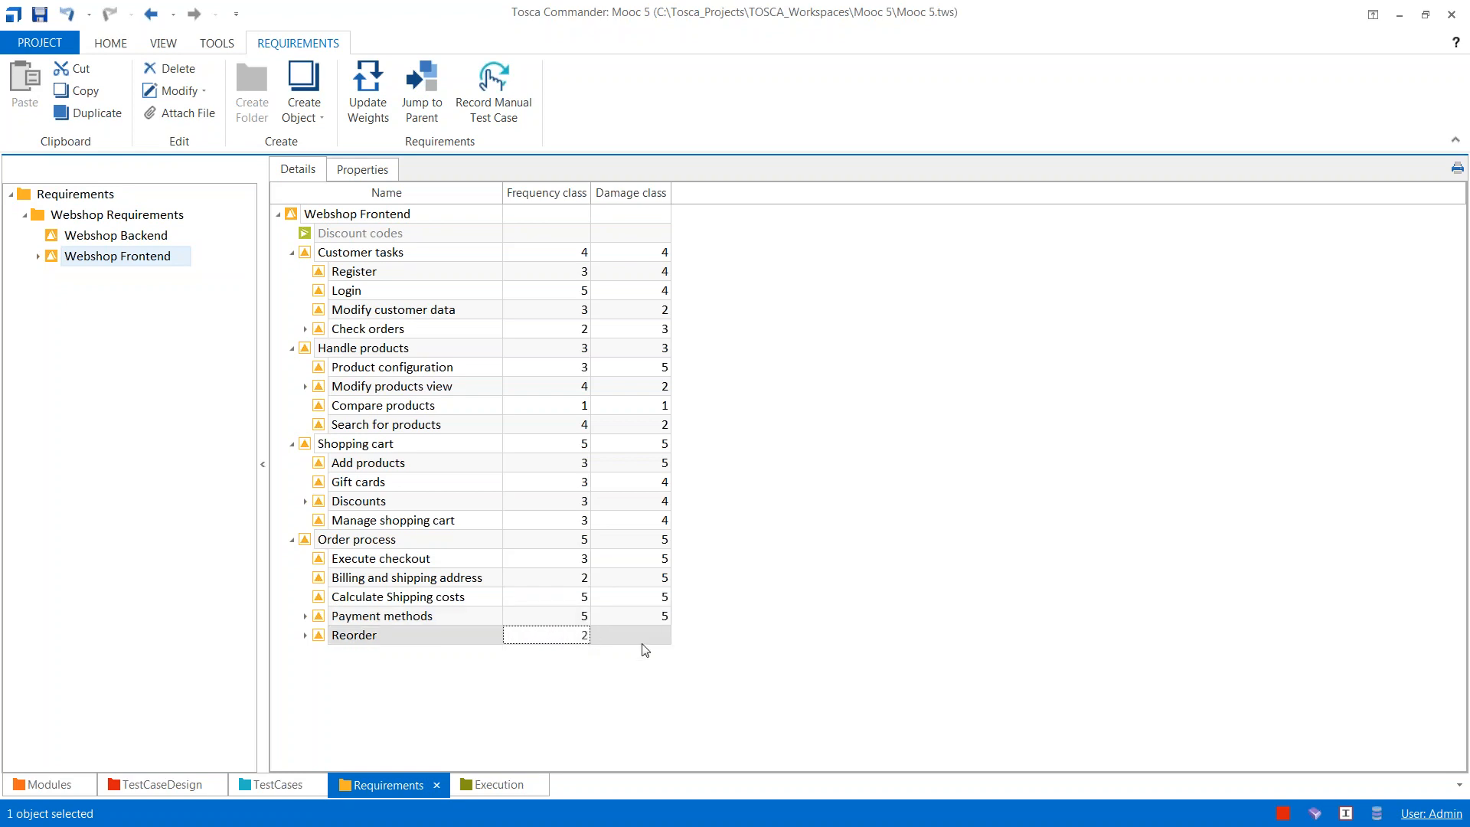
click(643, 641)
text(4)
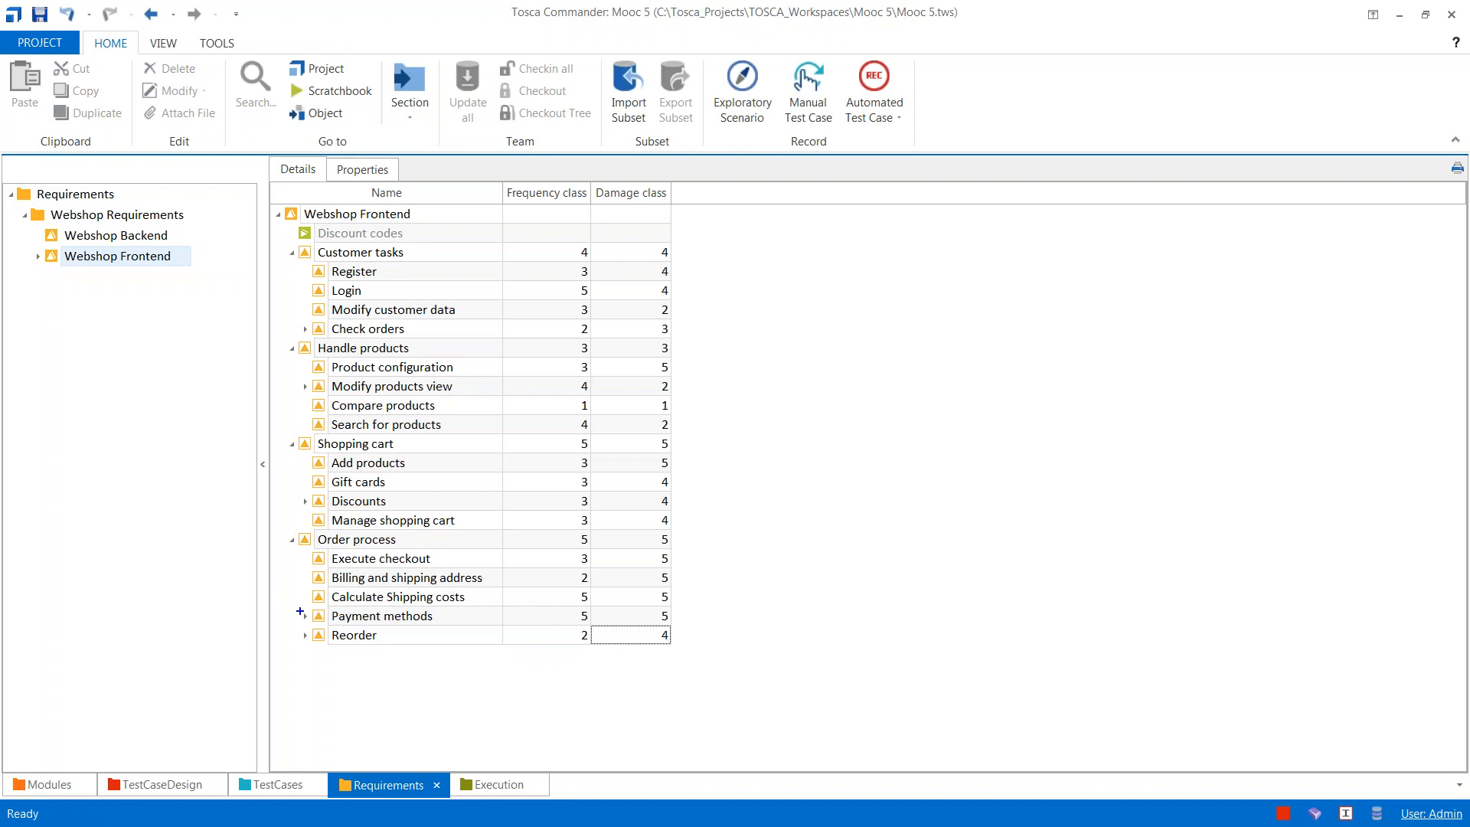
drag(300, 584, 671, 624)
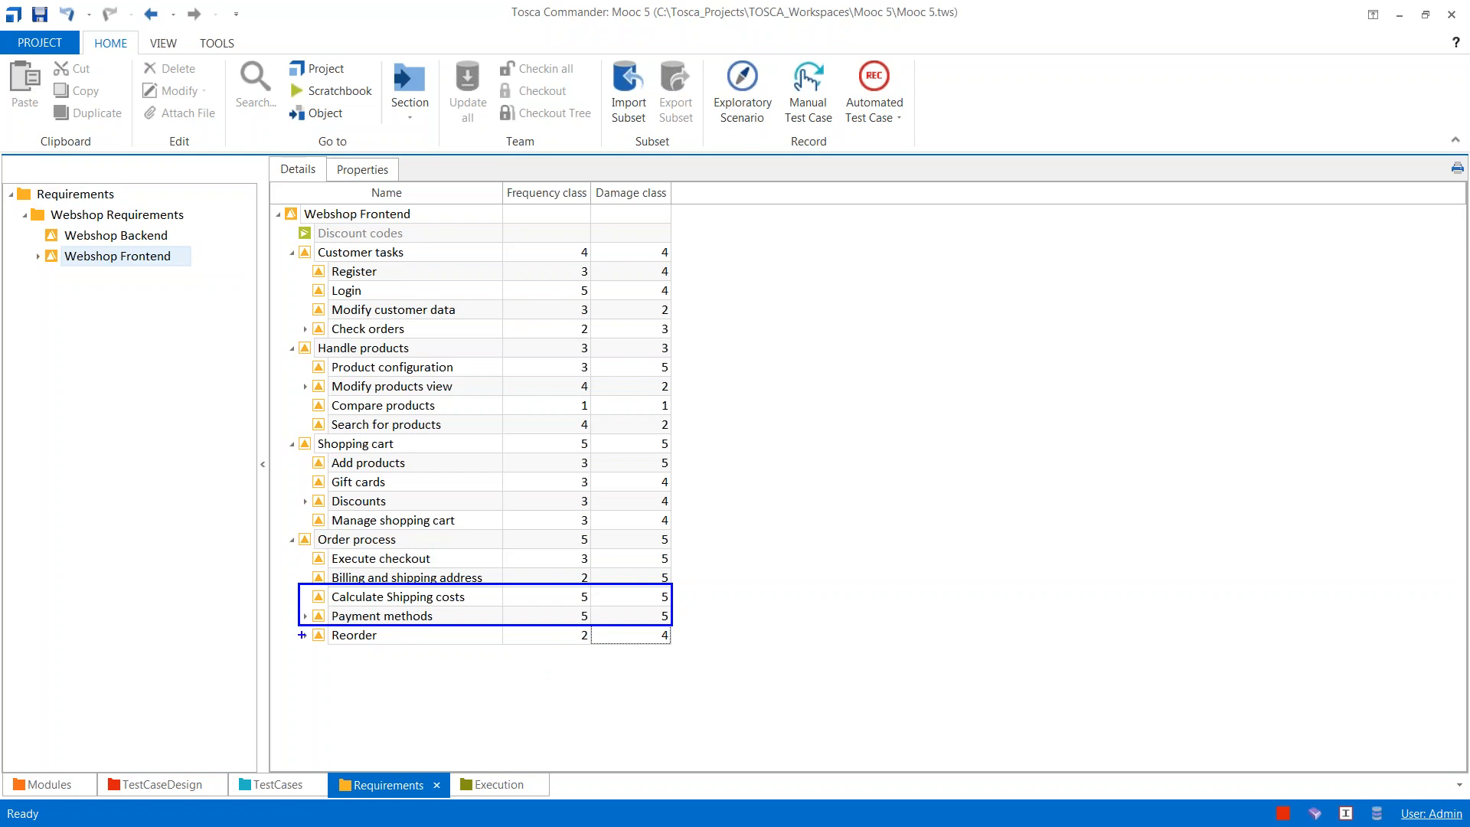
mouse_move(298, 626)
mouse_down()
mouse_move(335, 642)
mouse_move(695, 660)
mouse_move(671, 644)
mouse_up()
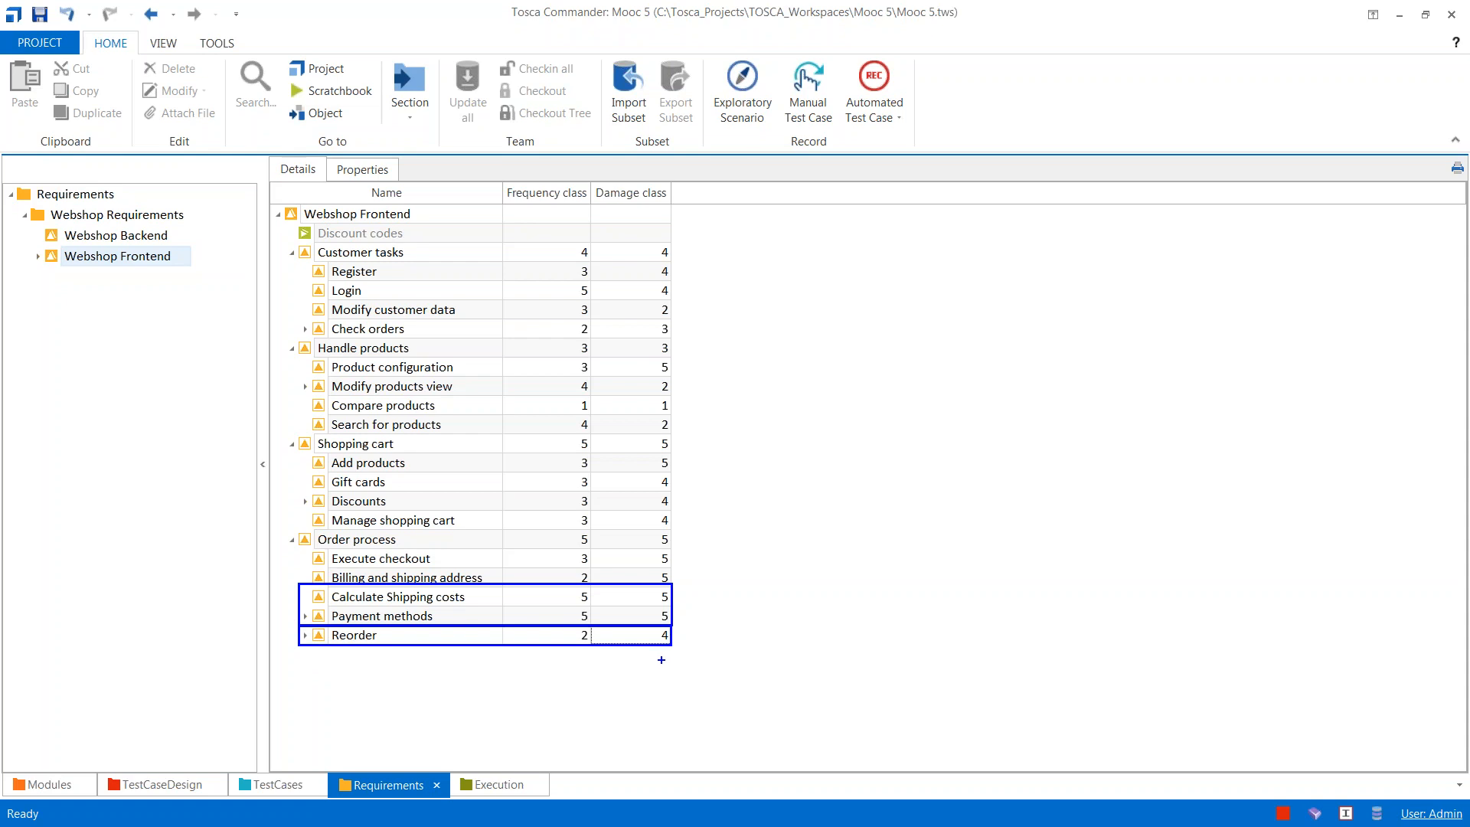
key(Escape)
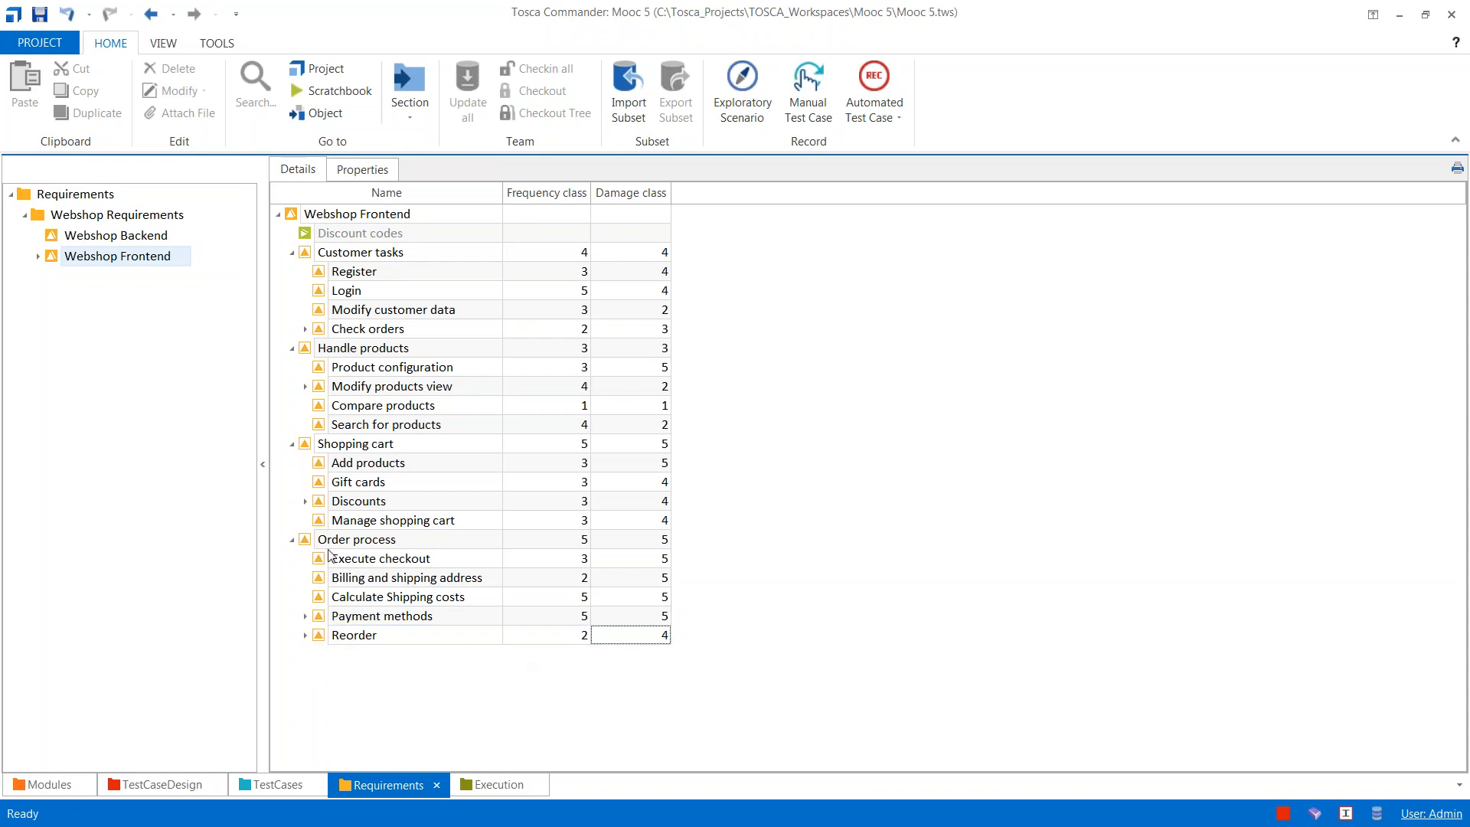
Step: Collapse the four main Webshop Frontend requirements to review their top-level classes, and expand them all again
click(292, 252)
click(292, 271)
click(292, 290)
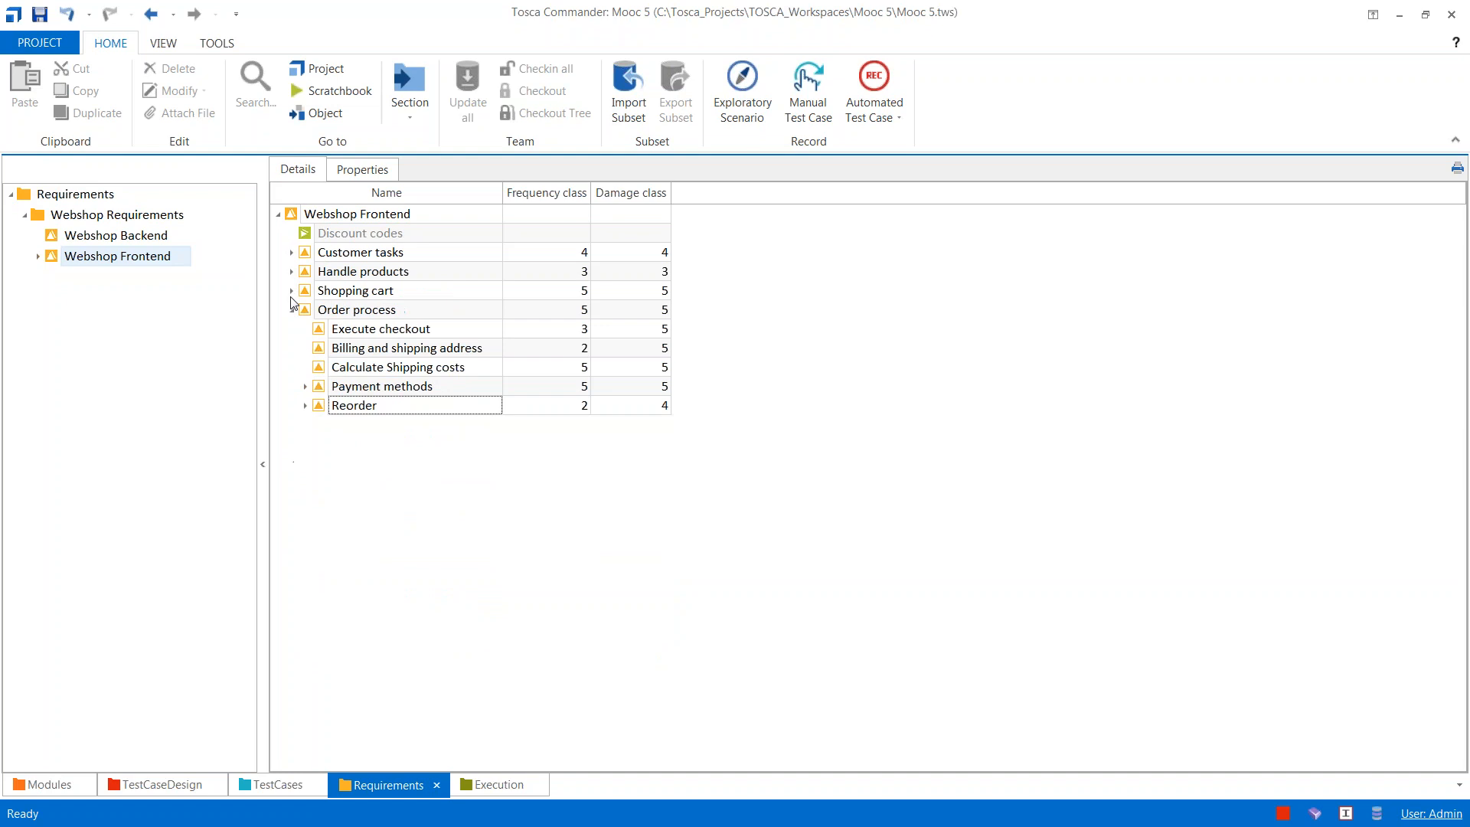
click(292, 309)
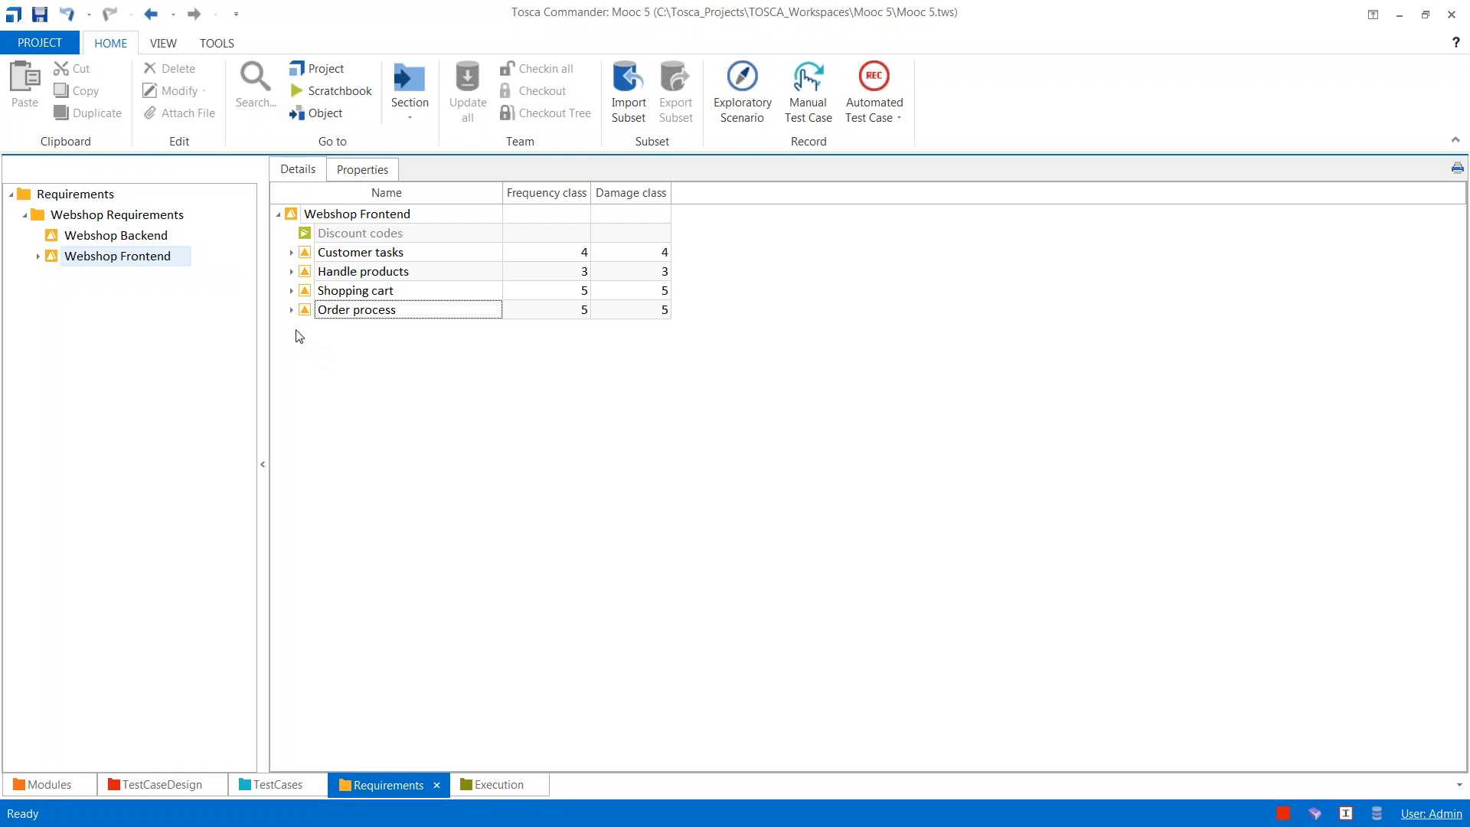
click(291, 310)
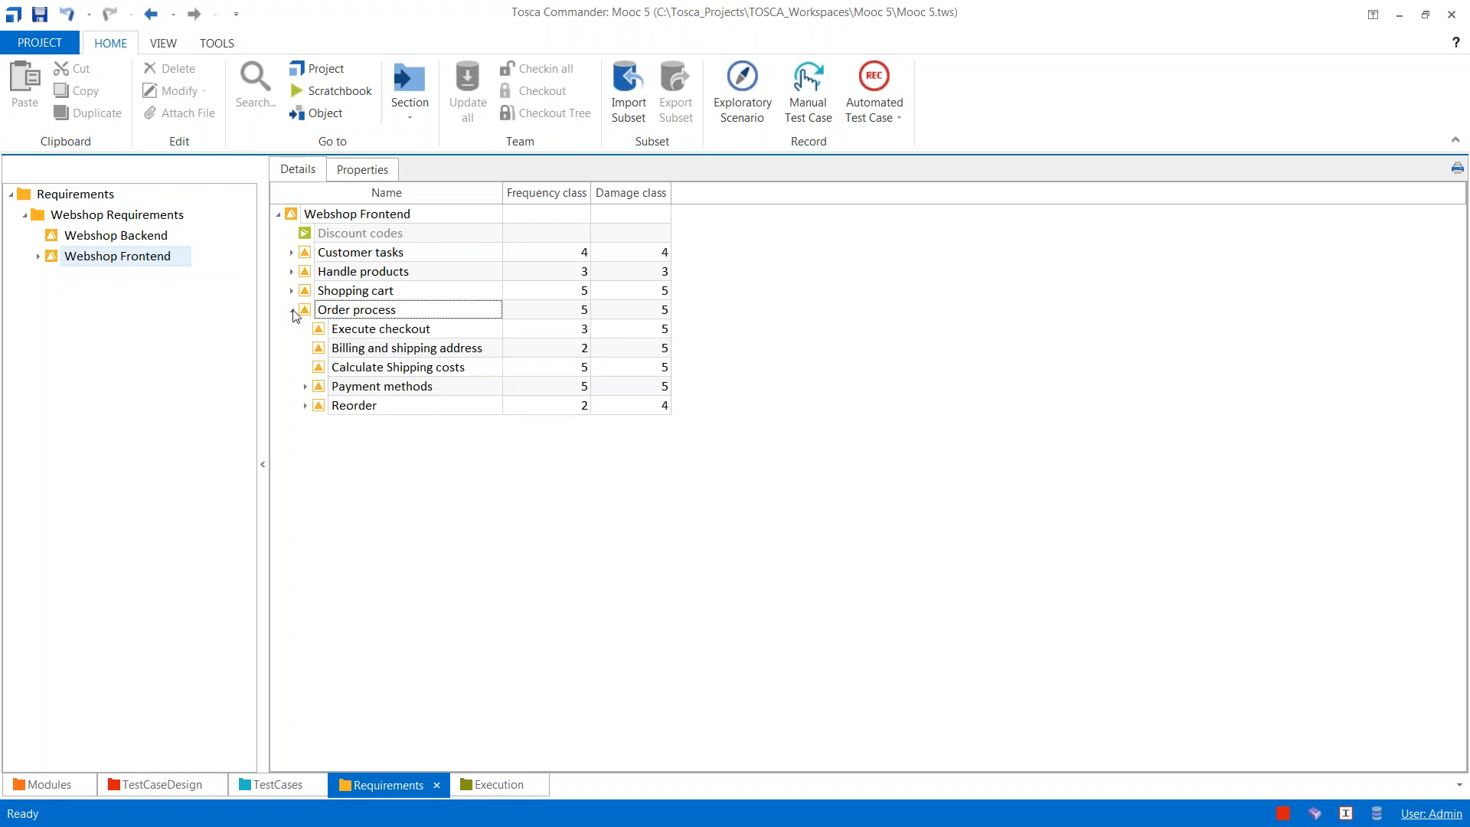
click(292, 290)
click(292, 271)
click(292, 253)
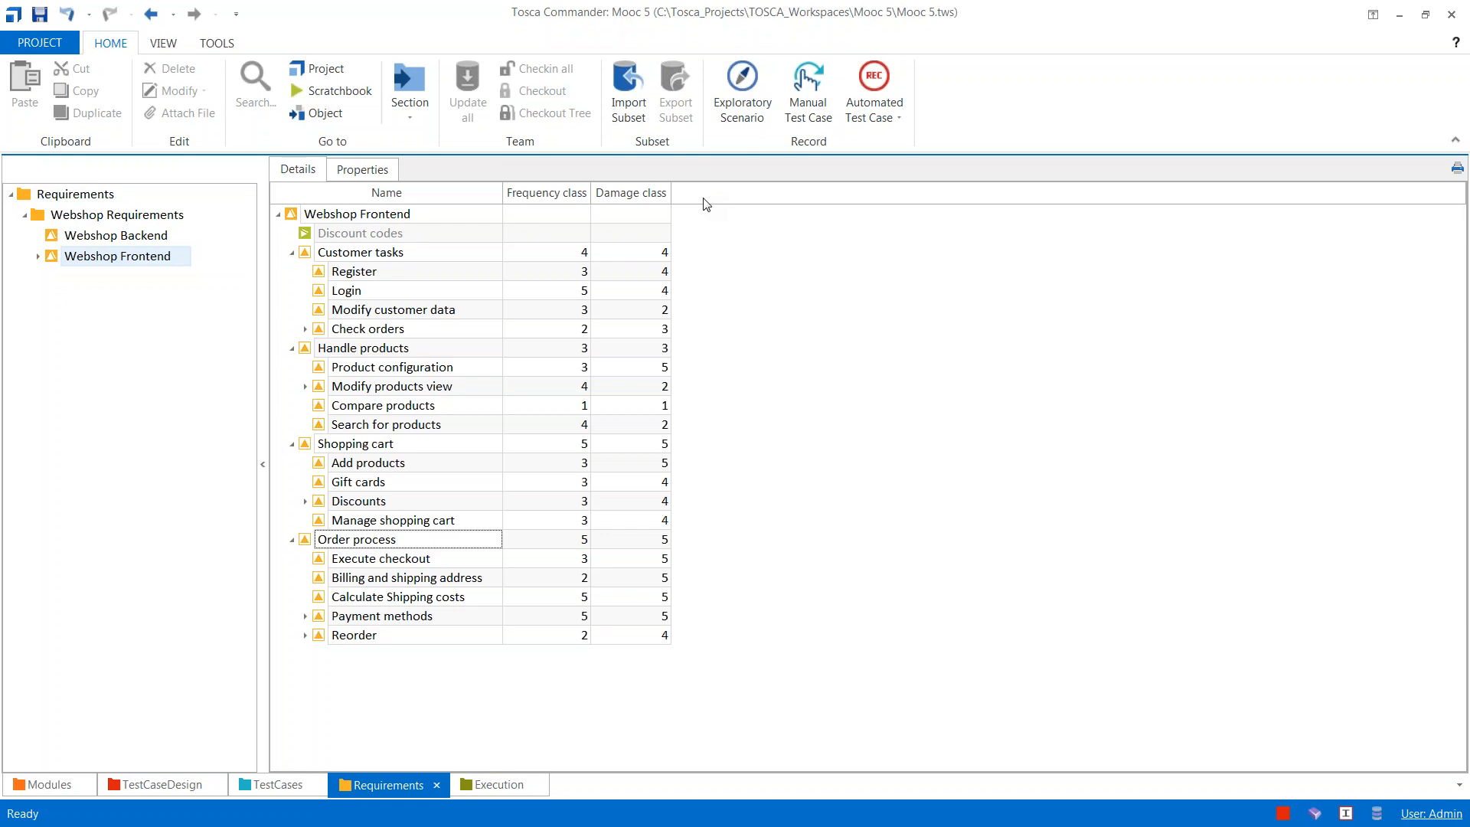
Step: Add the Weight column to the Webshop Frontend requirements table using the Column Chooser
right_click(707, 201)
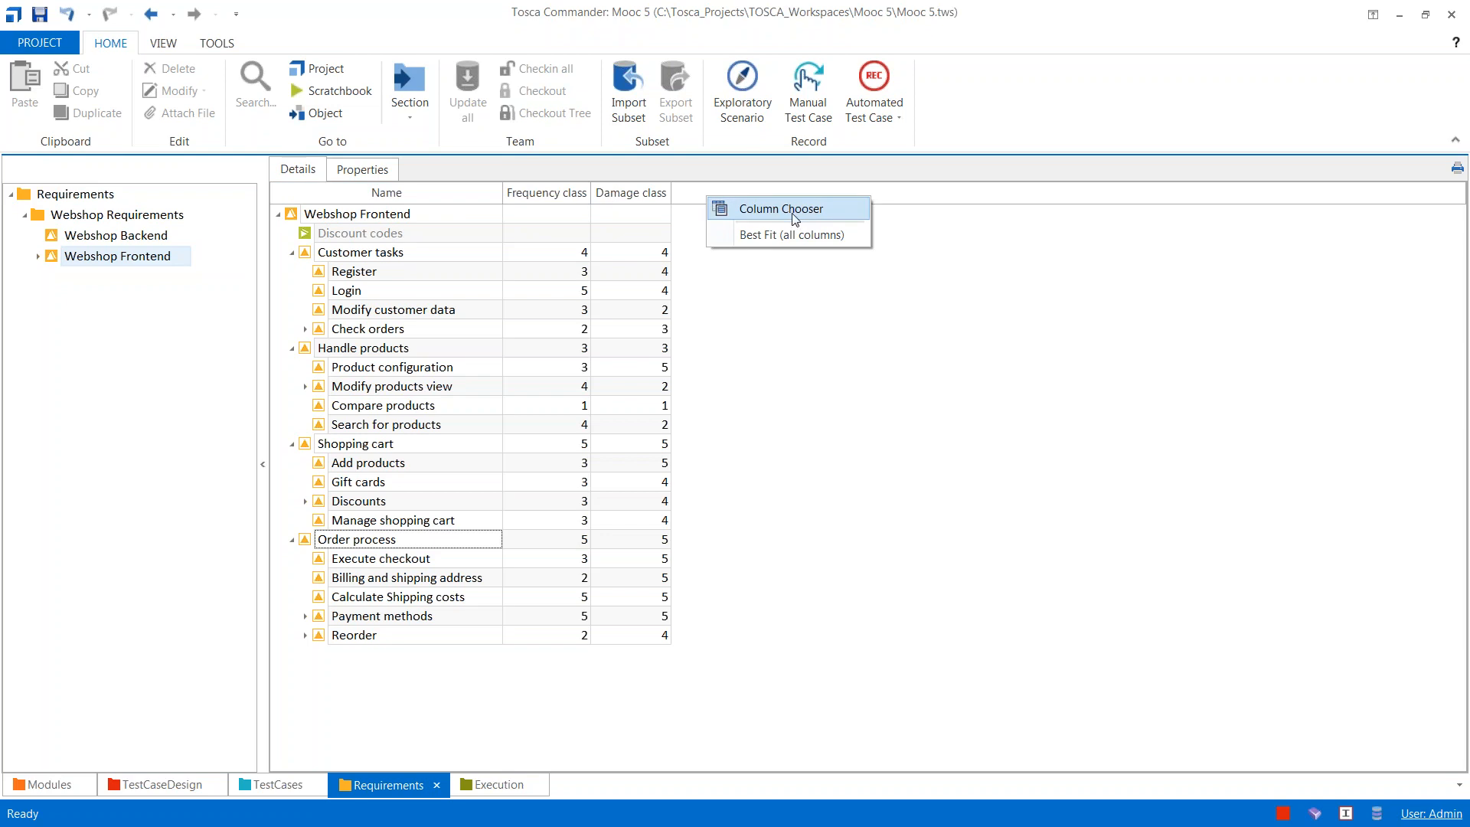
right_click(700, 198)
right_click(695, 191)
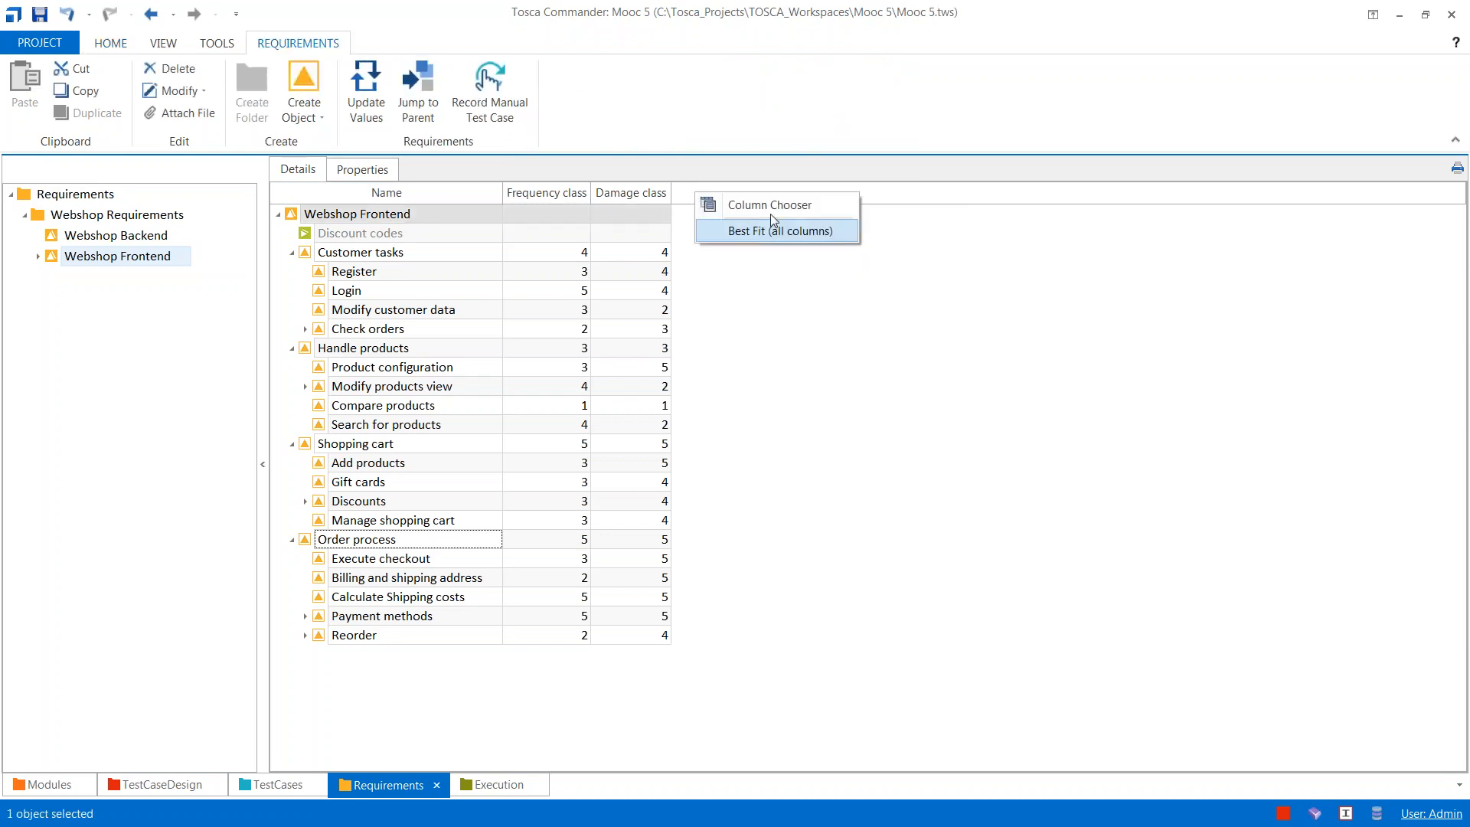
click(791, 216)
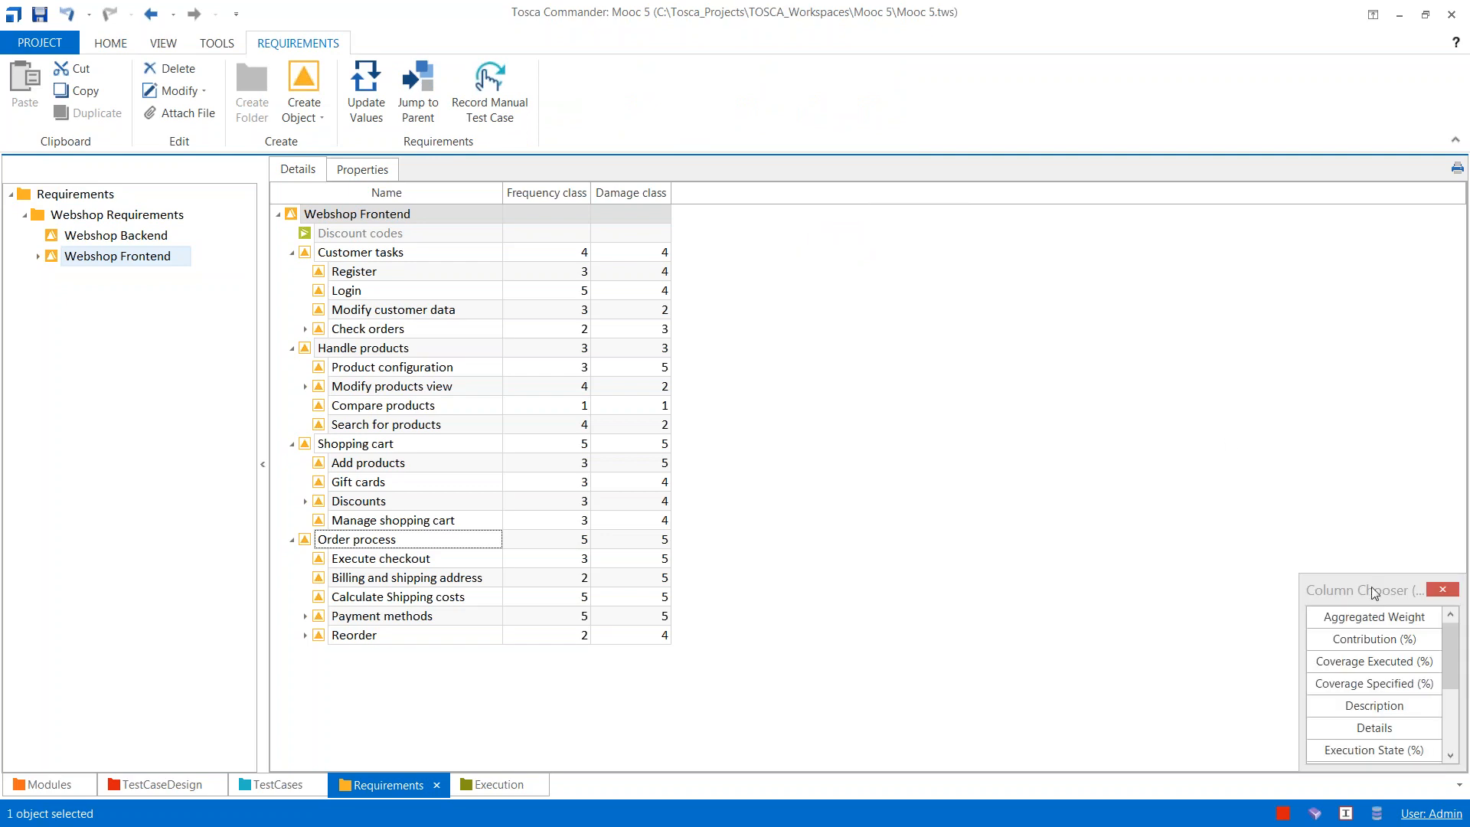
drag(1376, 605, 826, 365)
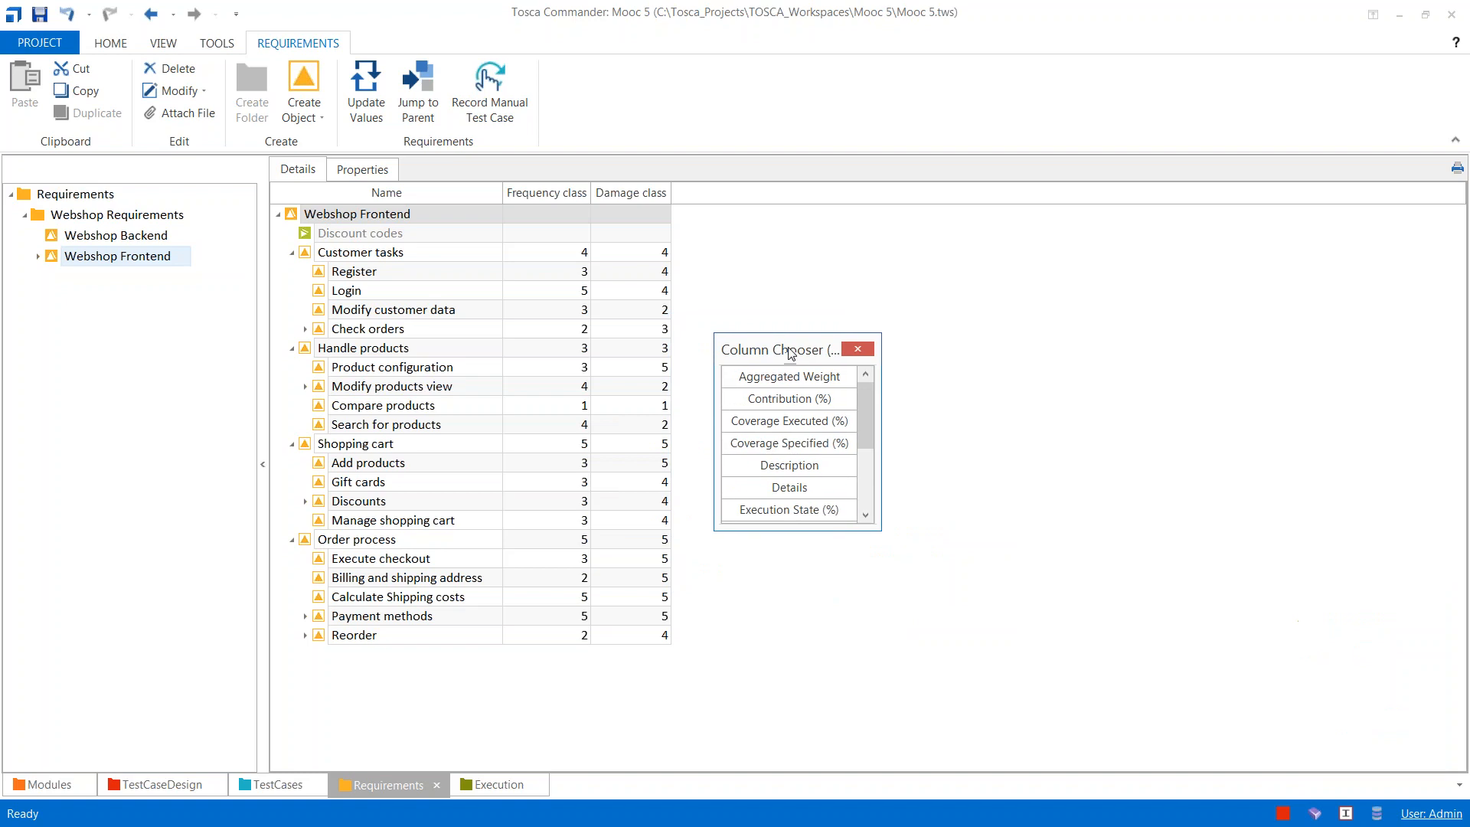
drag(865, 419, 857, 387)
drag(869, 424, 876, 484)
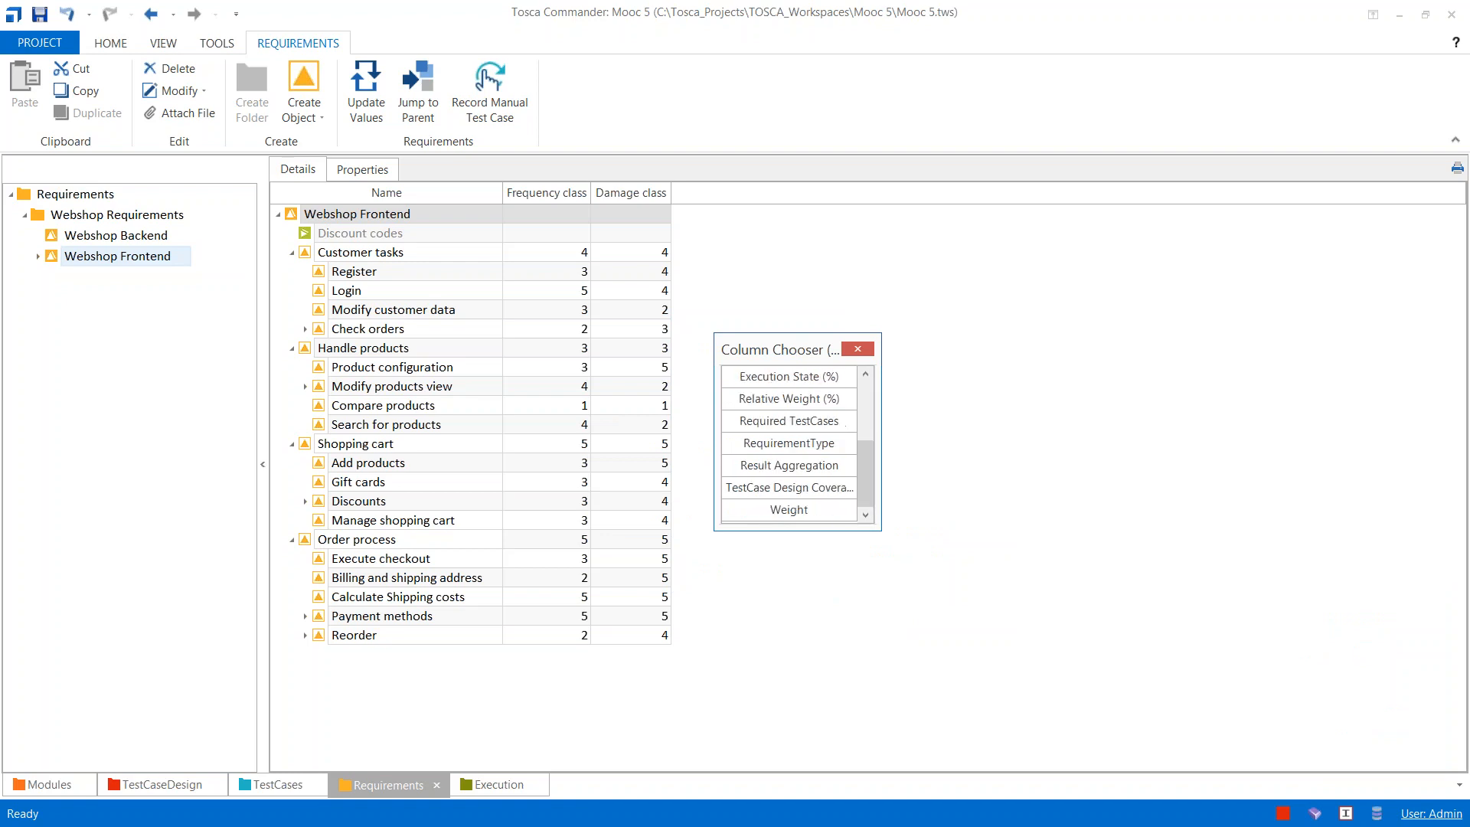
double_click(790, 512)
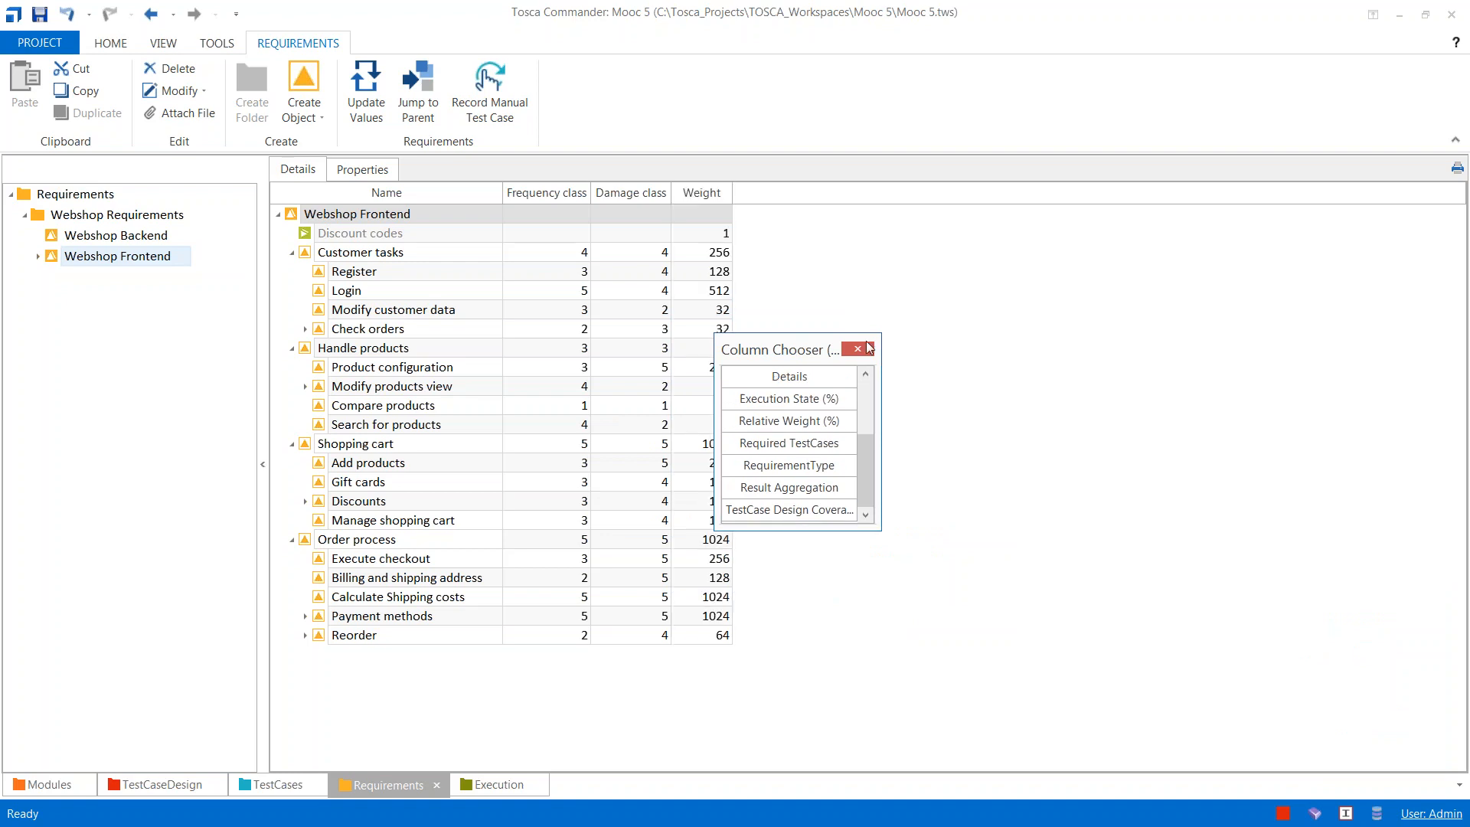
click(858, 350)
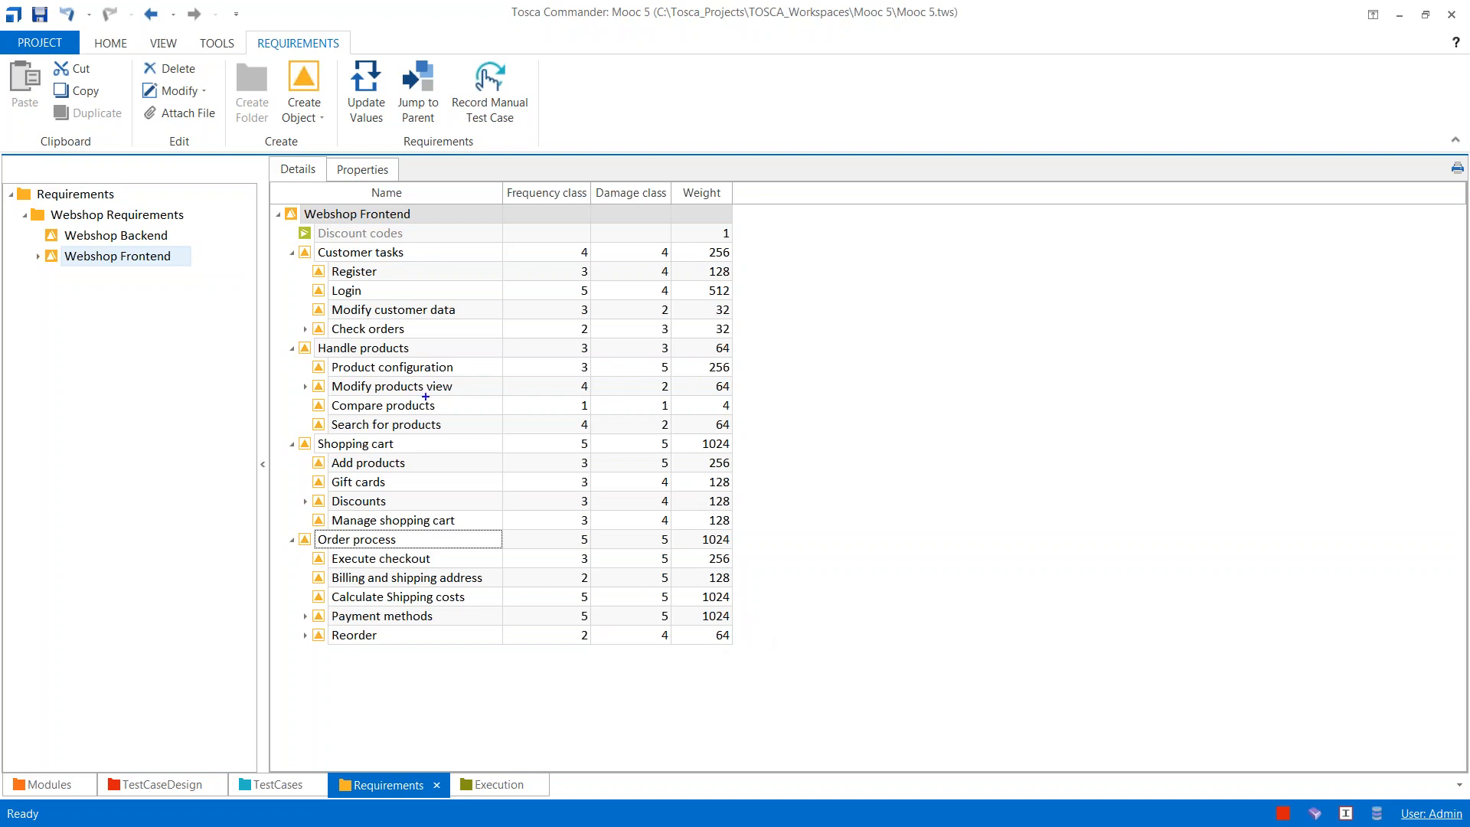
mouse_move(304, 395)
mouse_down()
mouse_move(424, 414)
mouse_move(733, 414)
mouse_up()
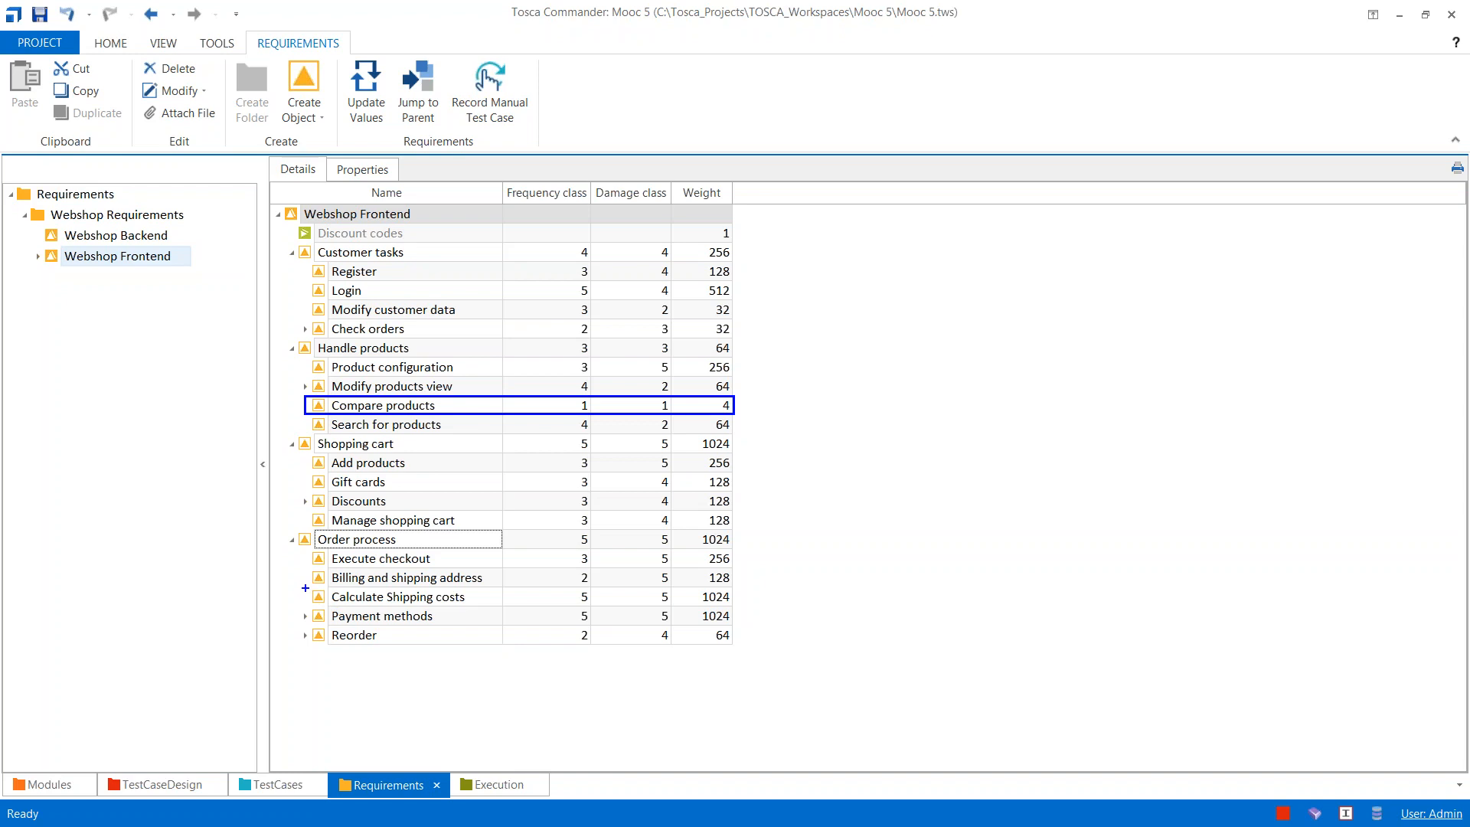
drag(306, 587, 733, 607)
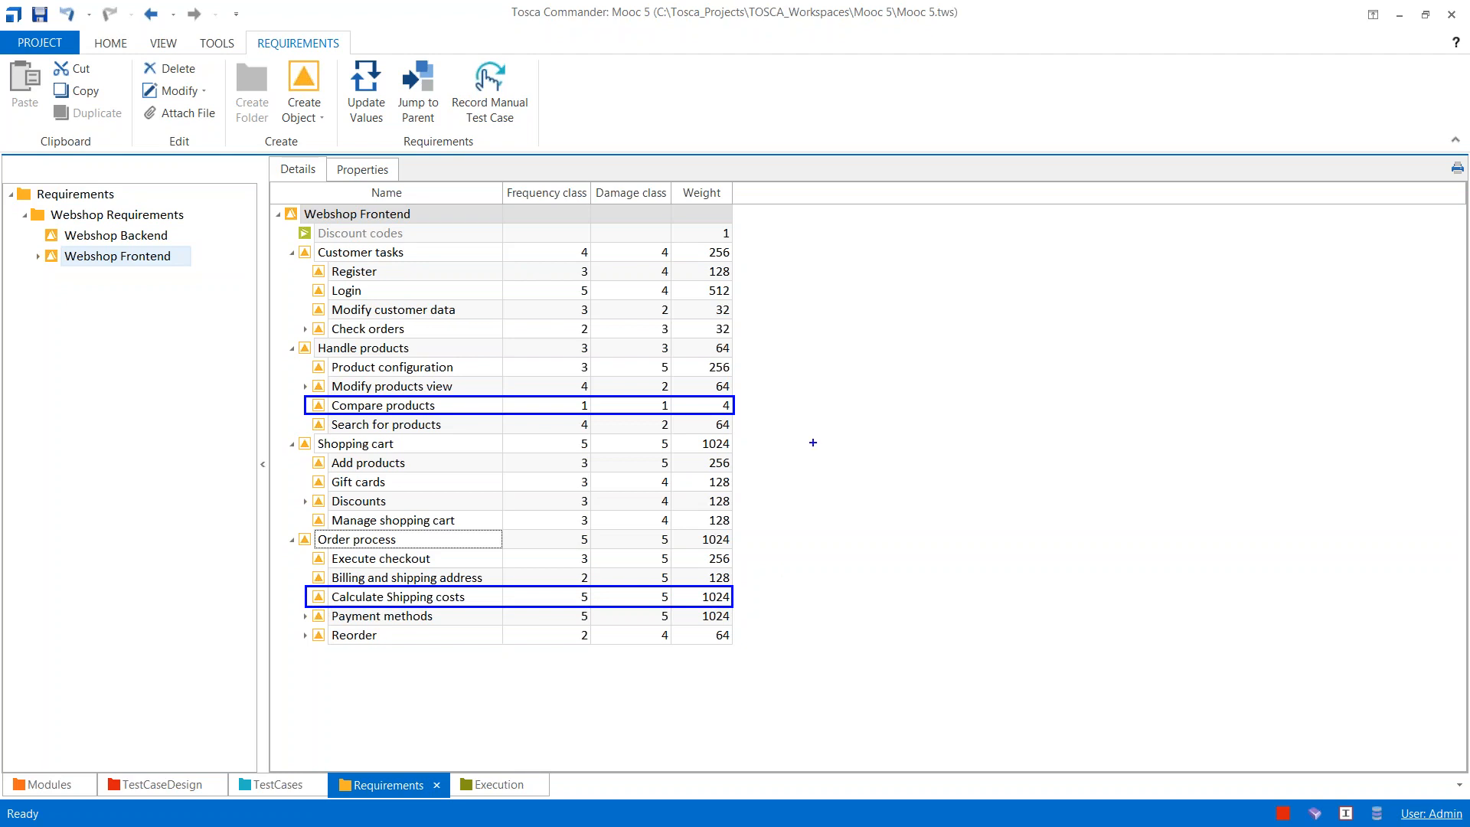
key(Escape)
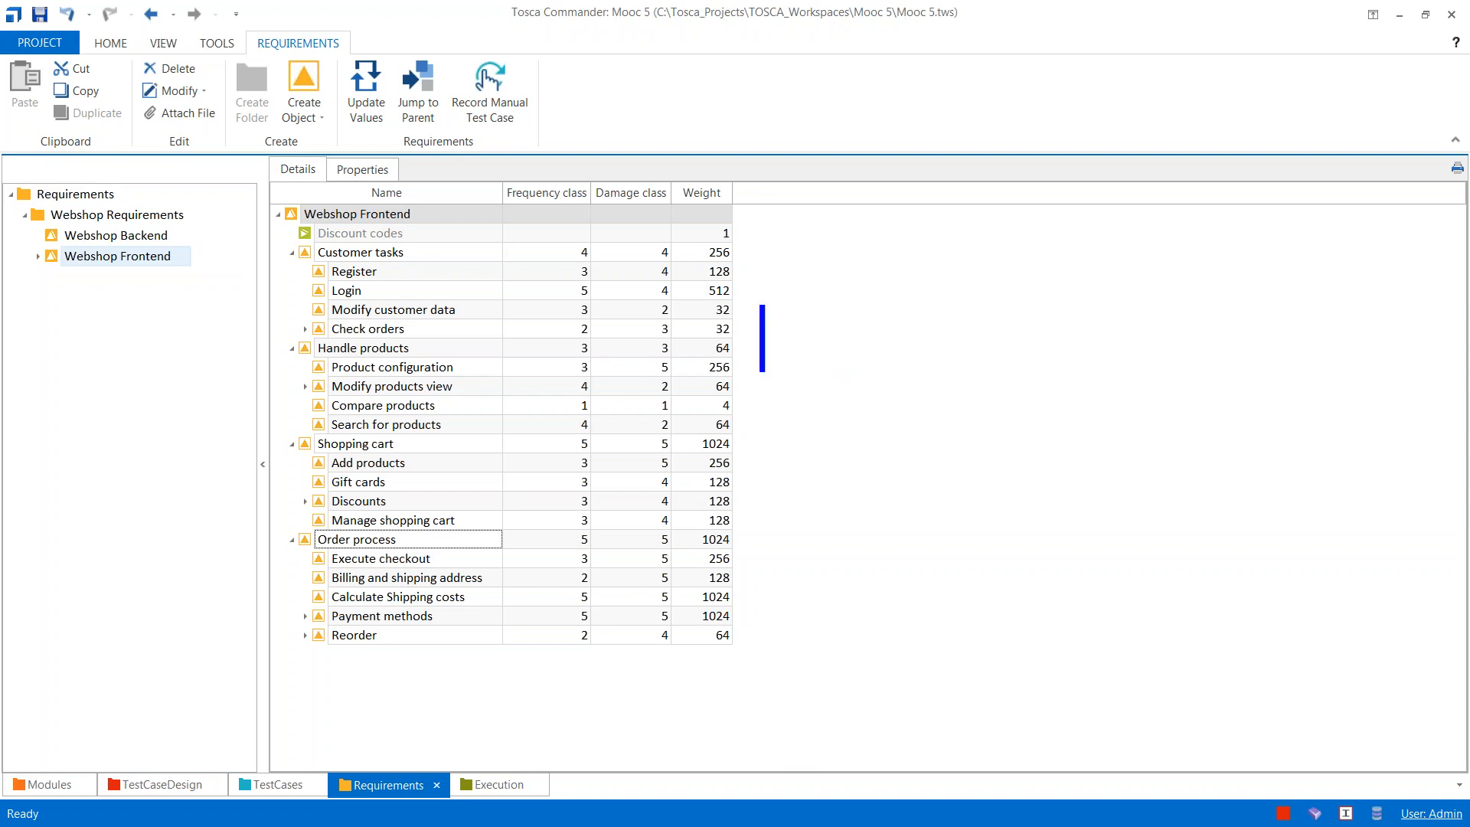
text(2)
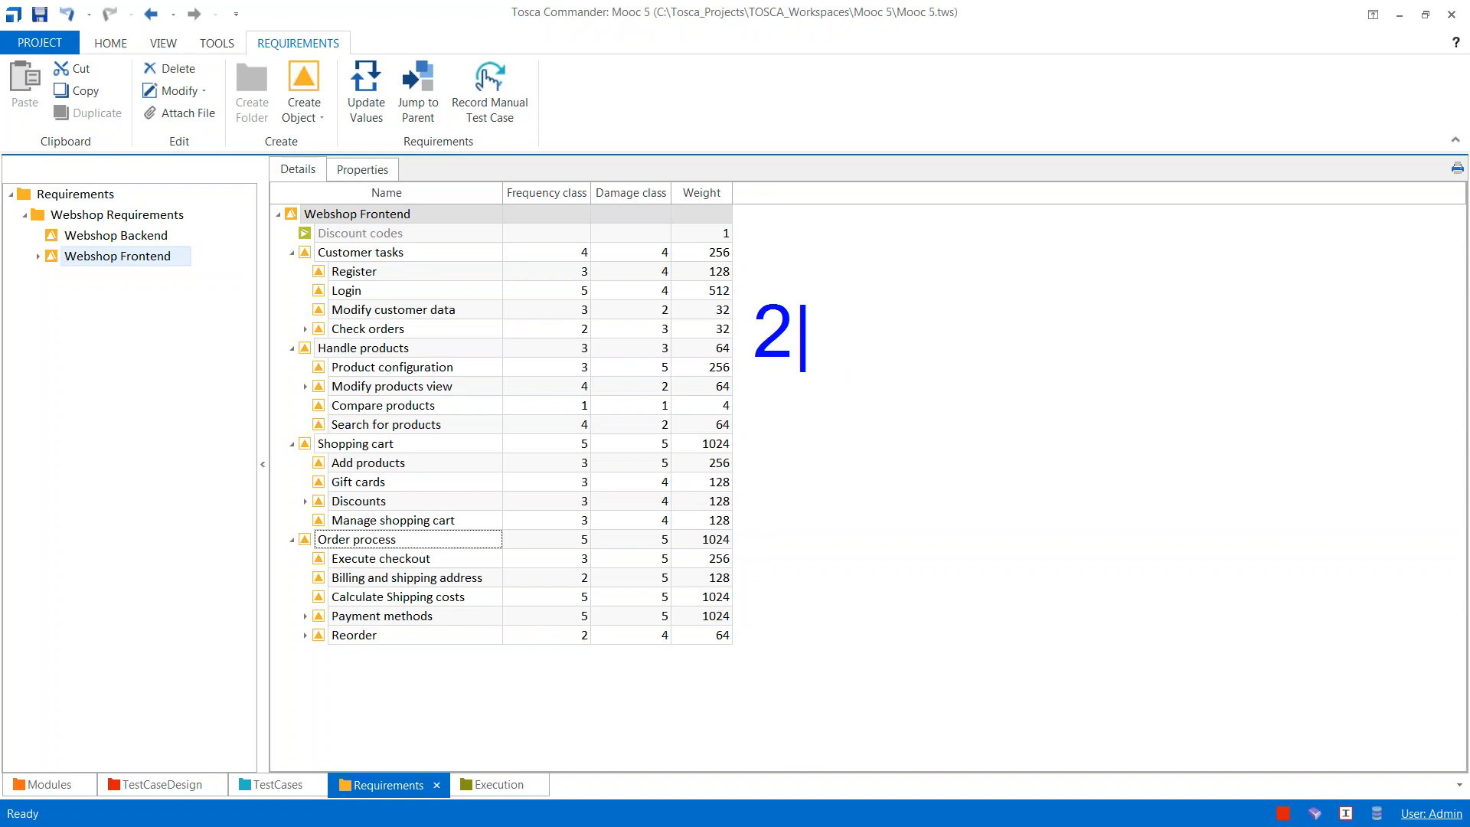
text(^DC)
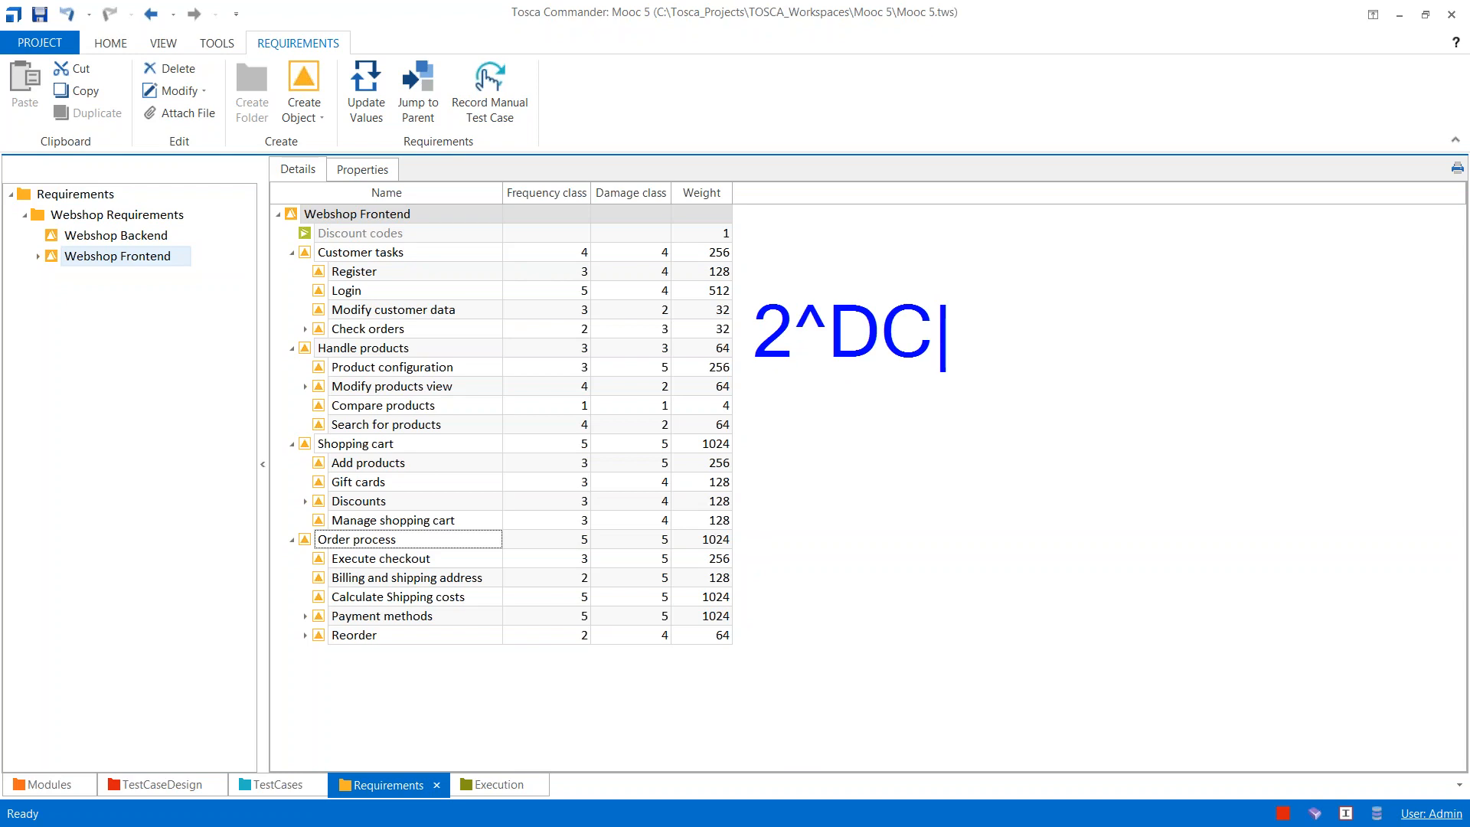
text( * 2)
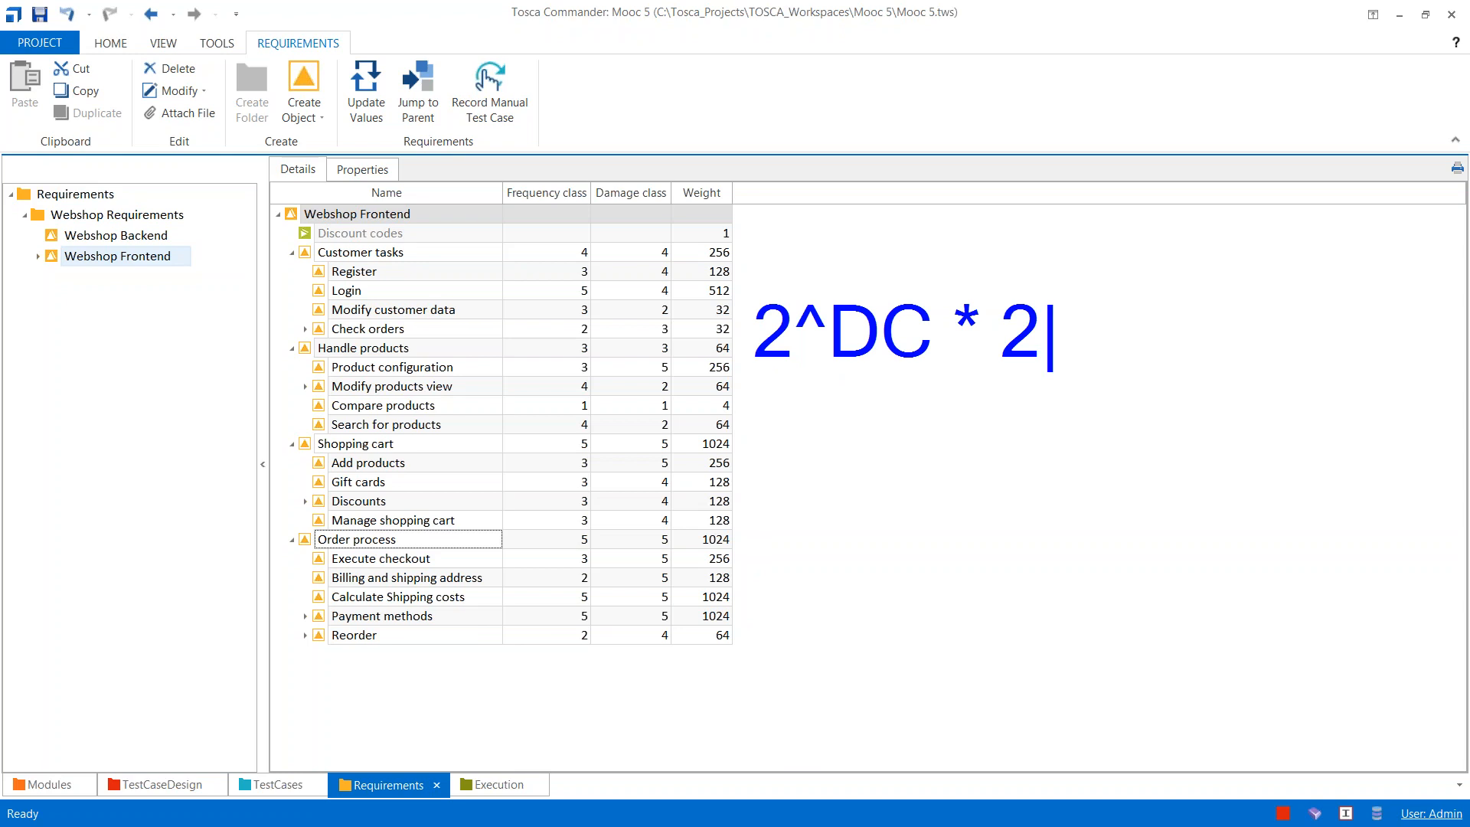
text(^FC)
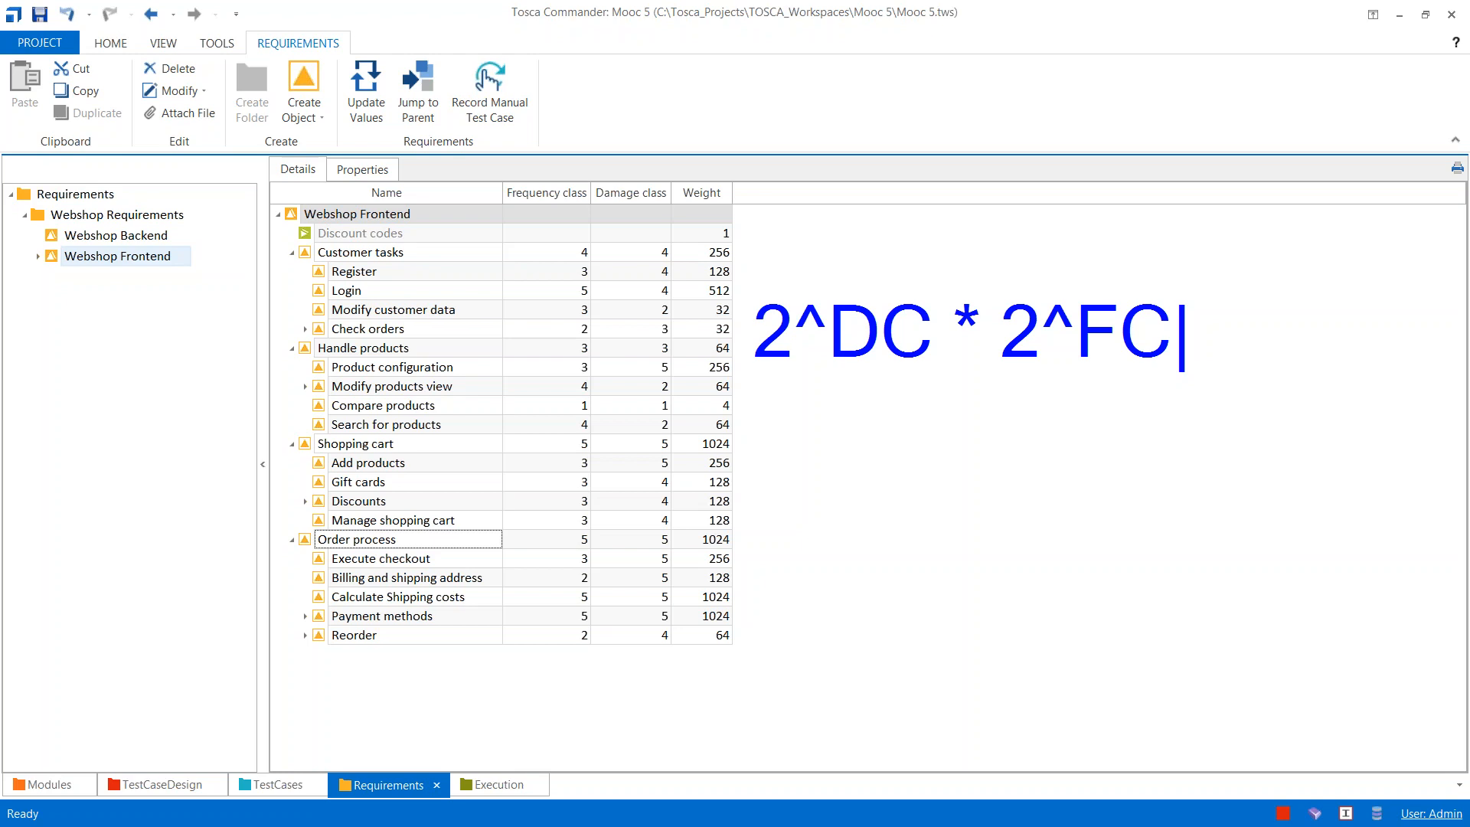
key(Escape)
key(Escape)
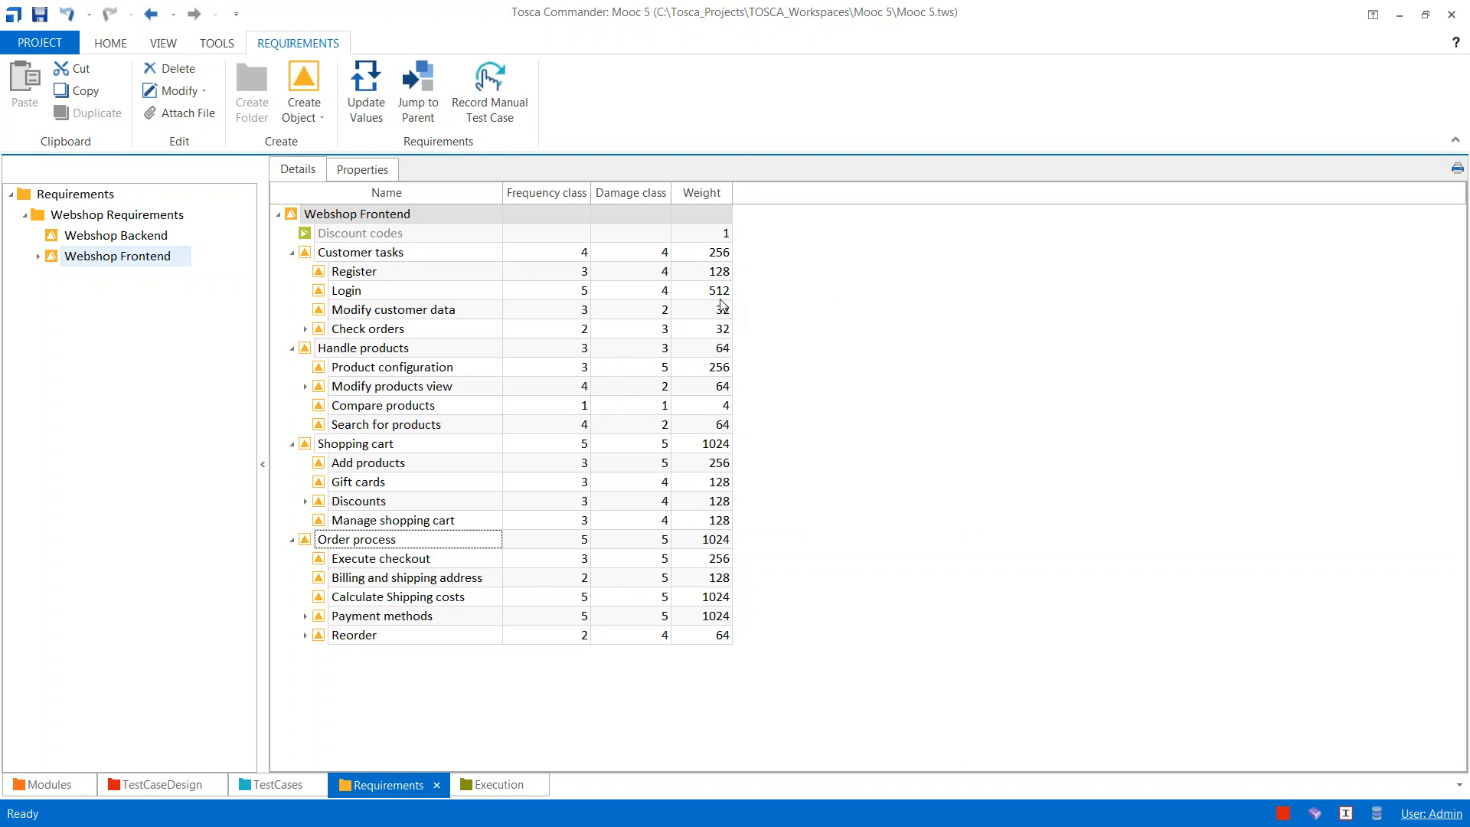
Step: Set the weight of the Compare products requirement to 50
click(721, 407)
click(719, 406)
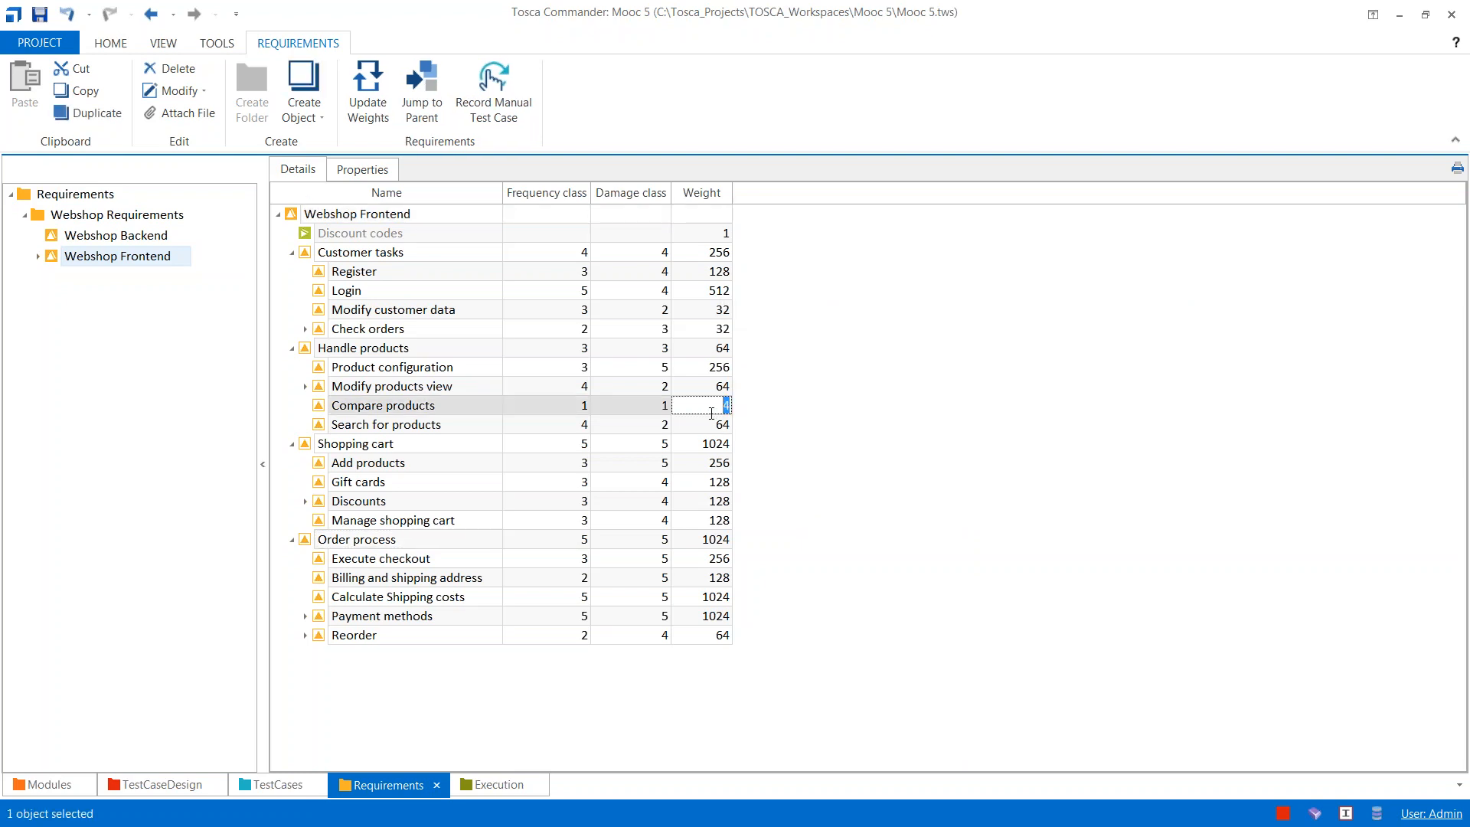
text(50)
key(Return)
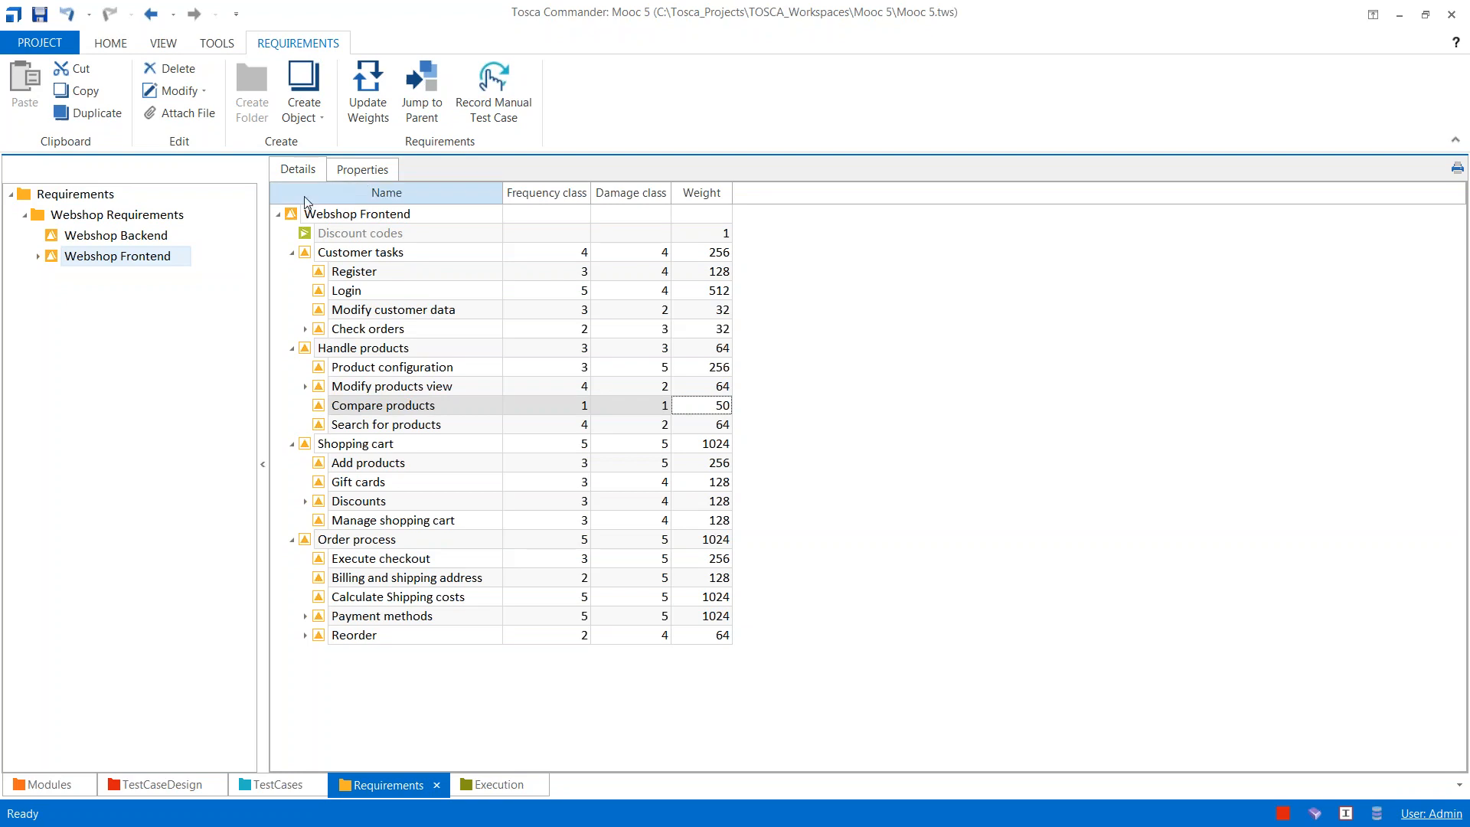
Step: Set Webshop Frontend's DamageBaseValue property to 3 and return to the requirement details
click(363, 170)
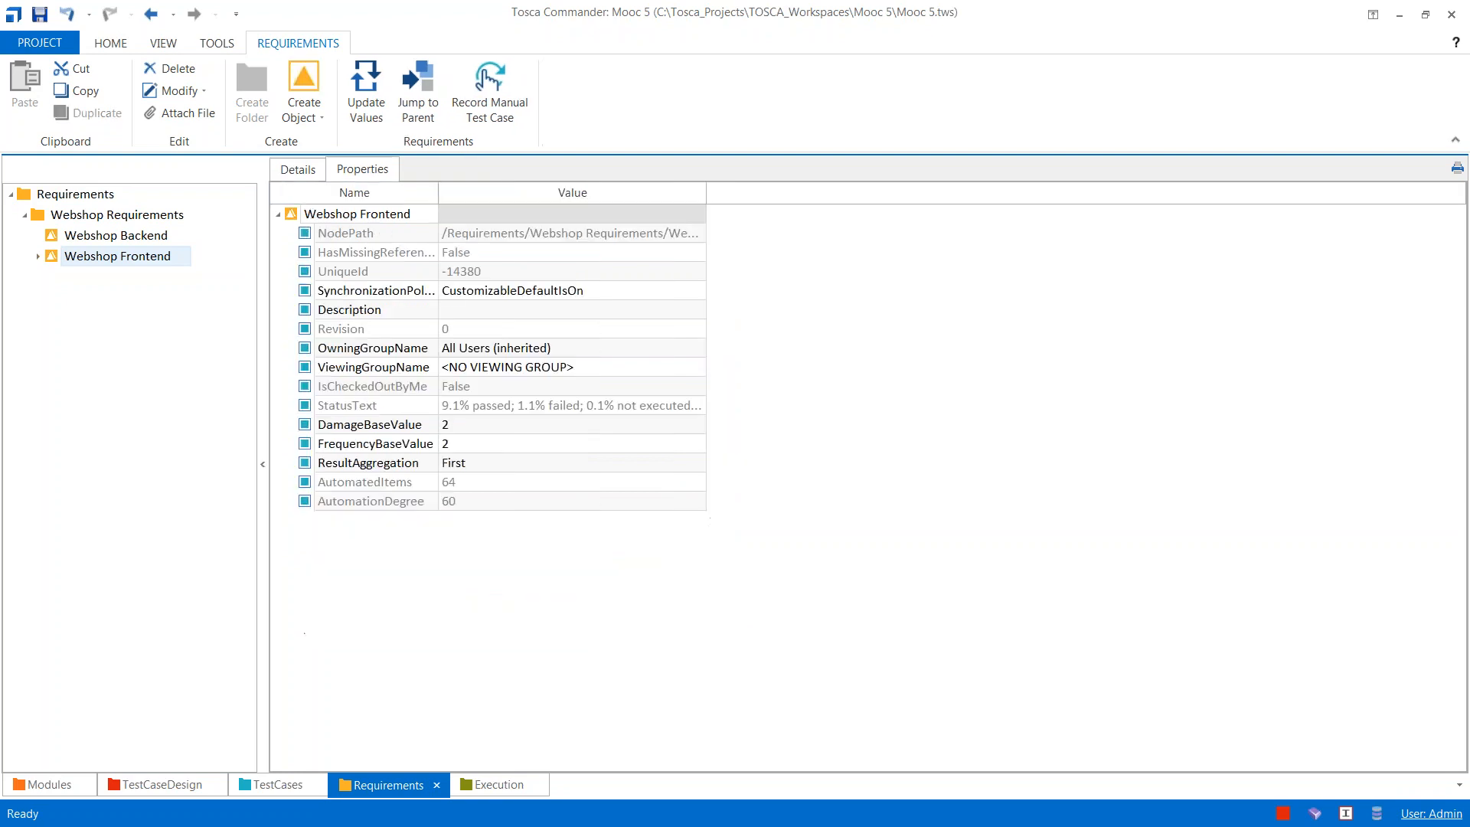
click(557, 434)
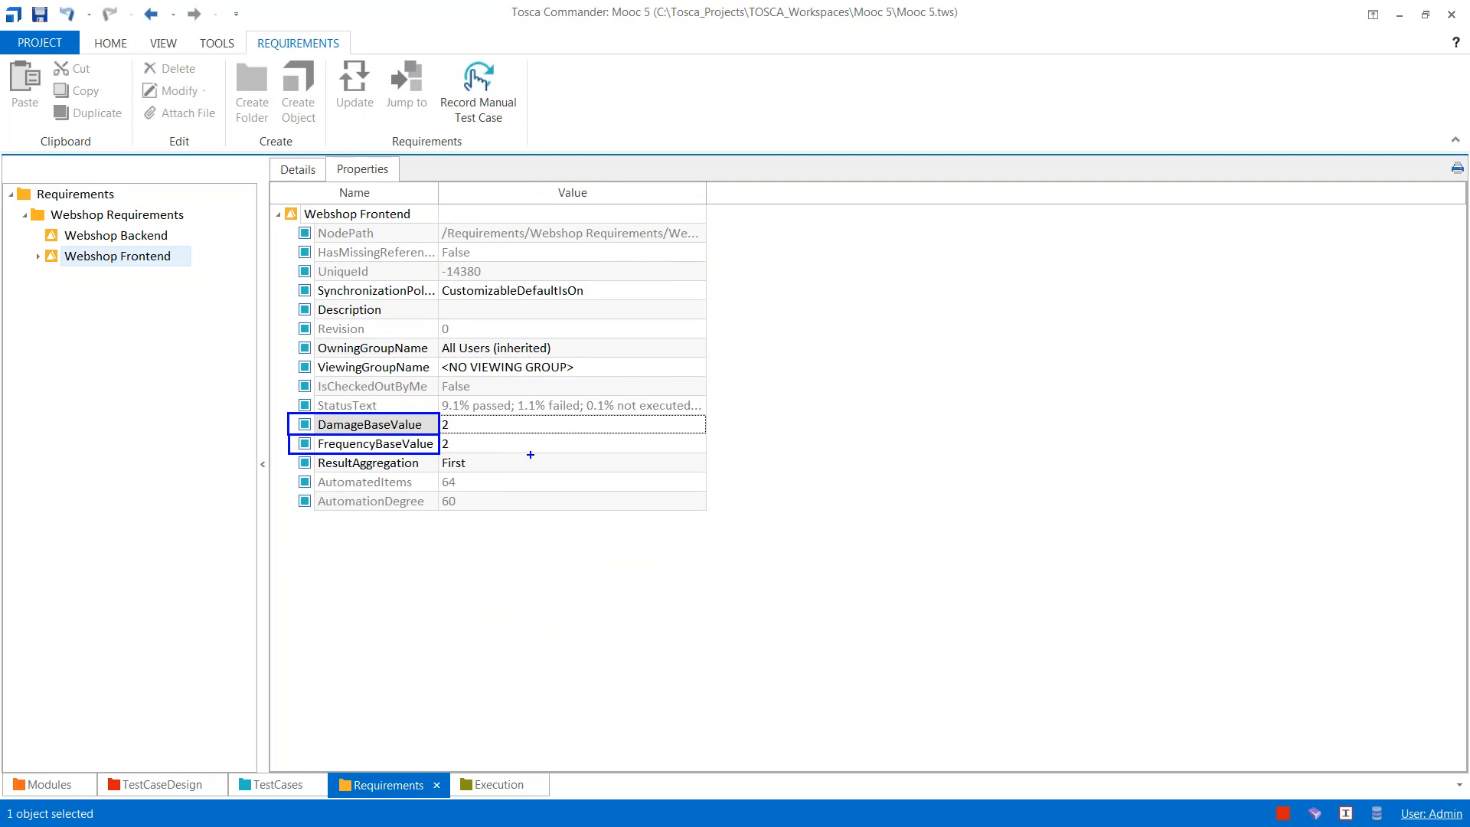
key(Escape)
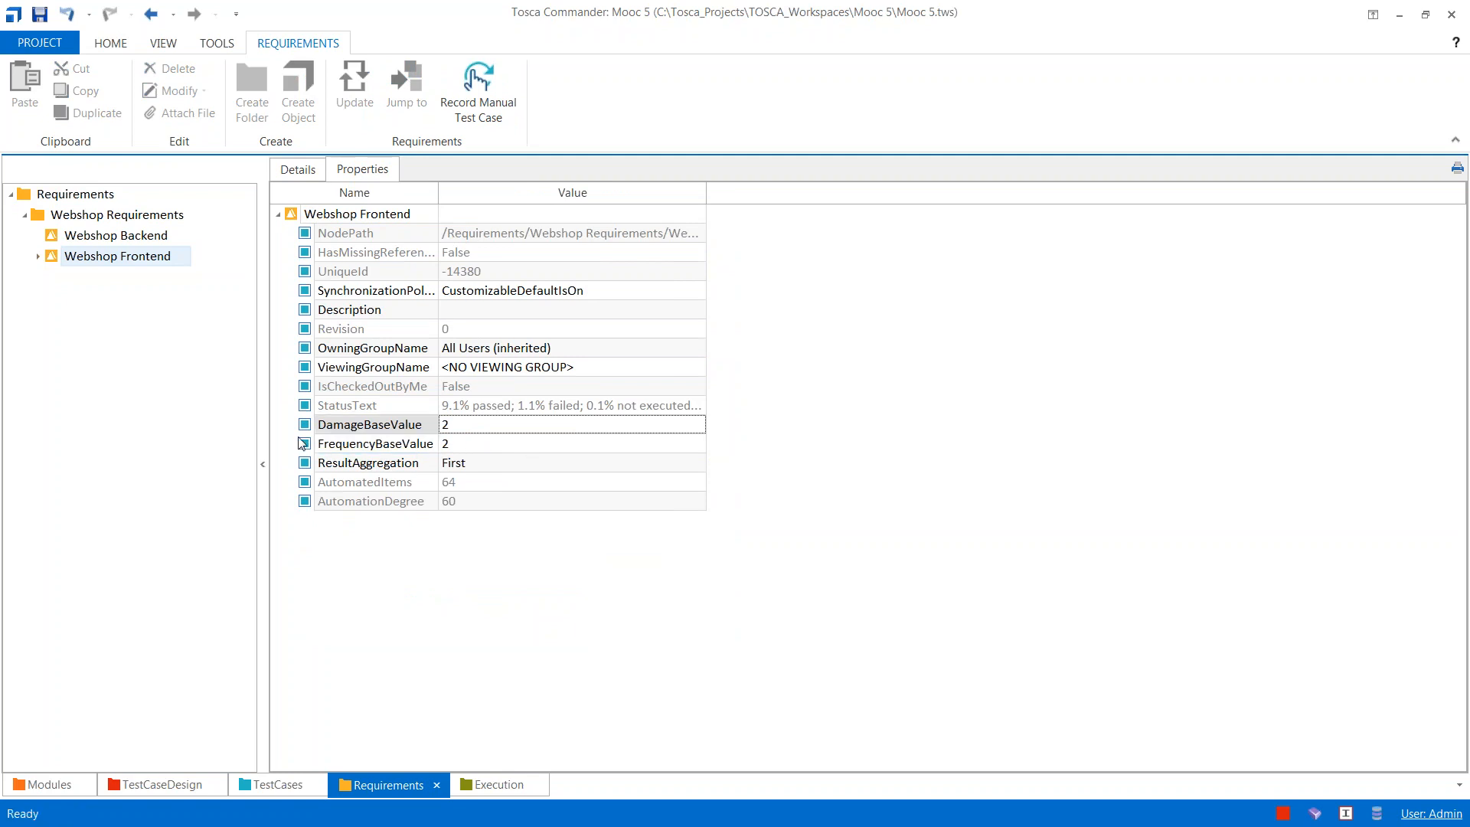
click(453, 426)
text(3)
click(293, 170)
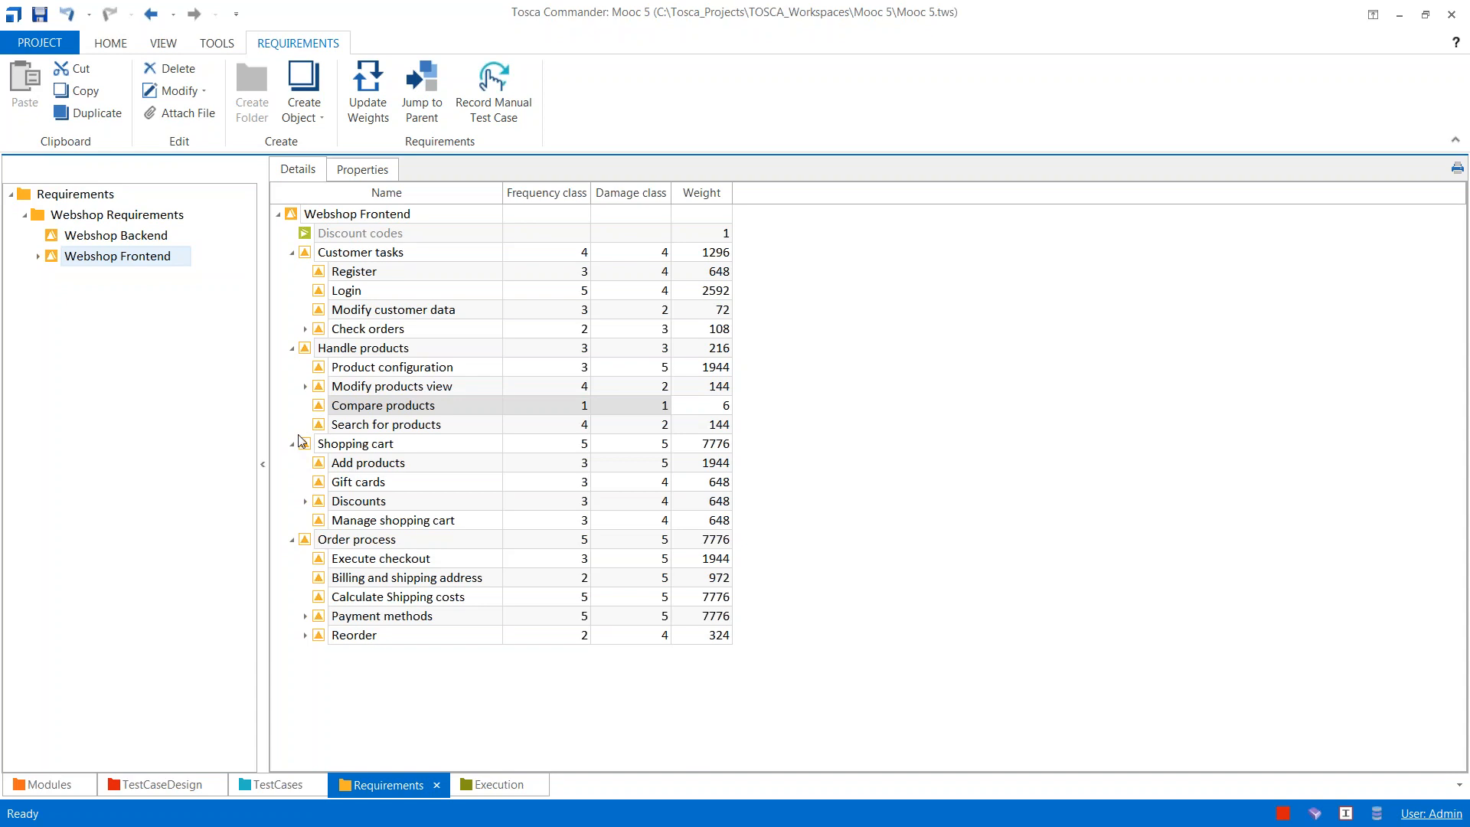
Step: Collapse Customer tasks, Handle products, Shopping cart and Order process to compare their top-level weights
click(292, 252)
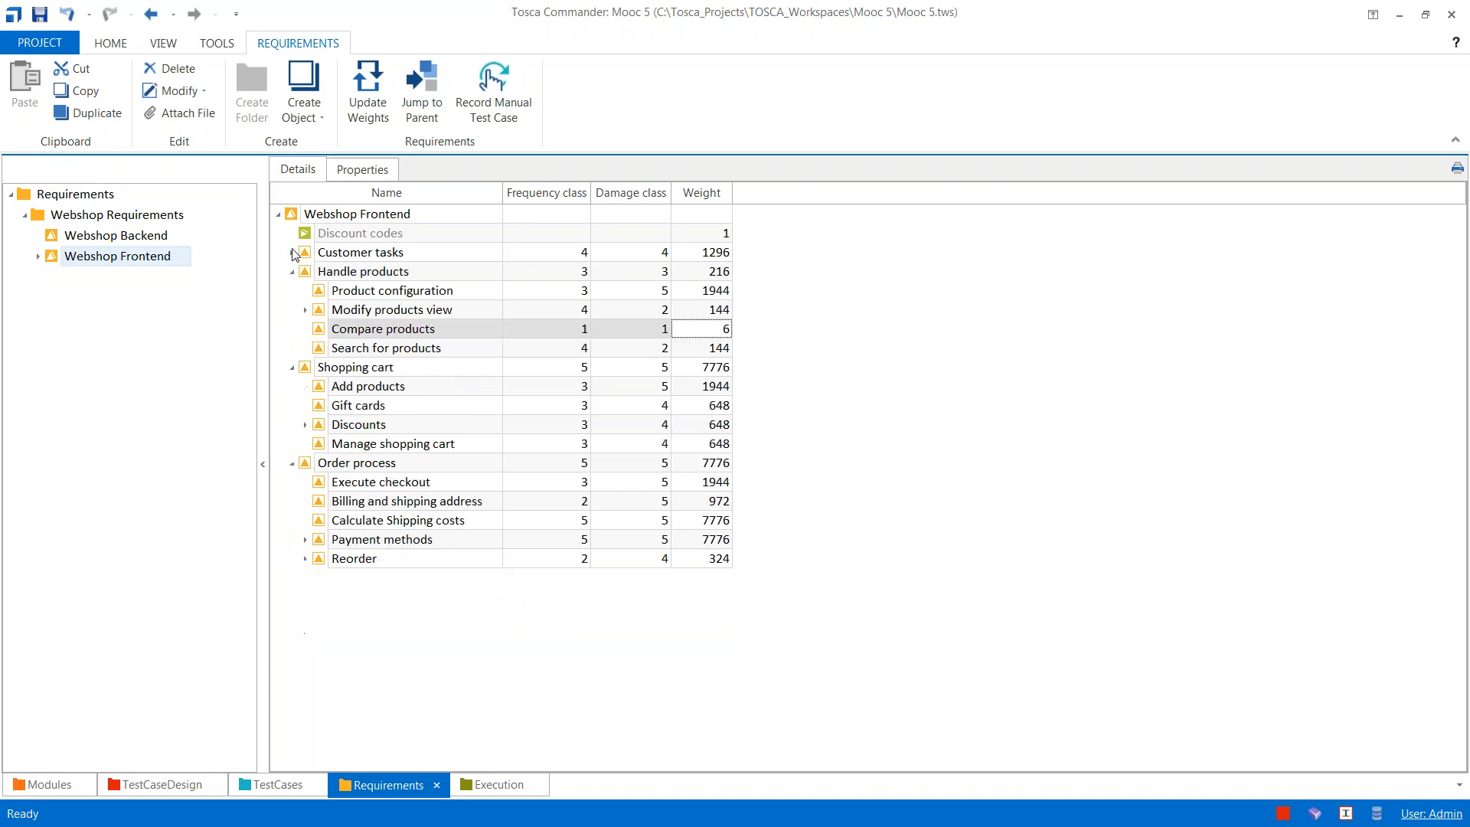
click(293, 272)
click(292, 291)
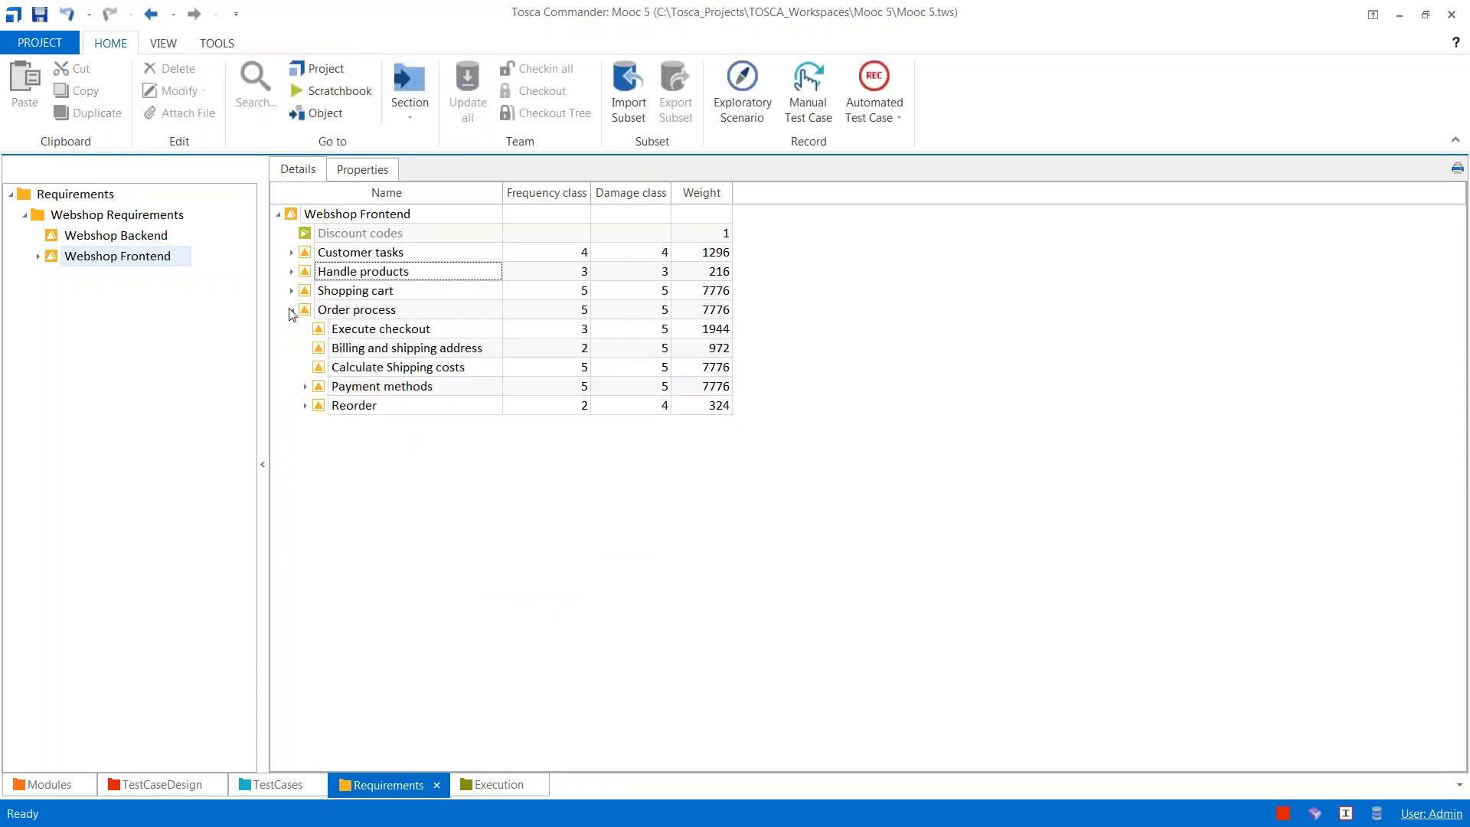
click(292, 310)
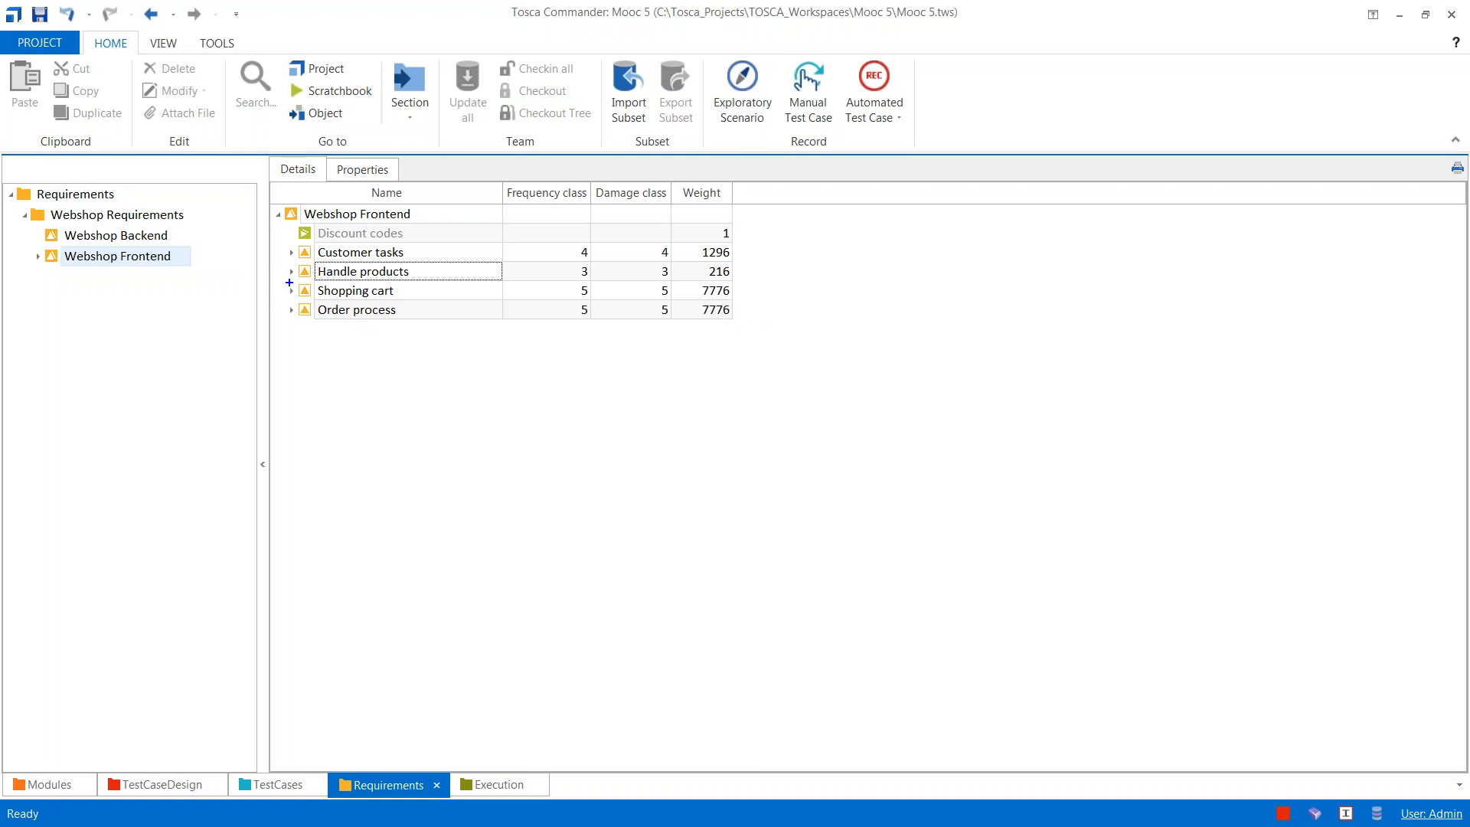
mouse_move(290, 283)
mouse_down()
mouse_move(525, 325)
mouse_move(754, 318)
mouse_move(735, 322)
mouse_up()
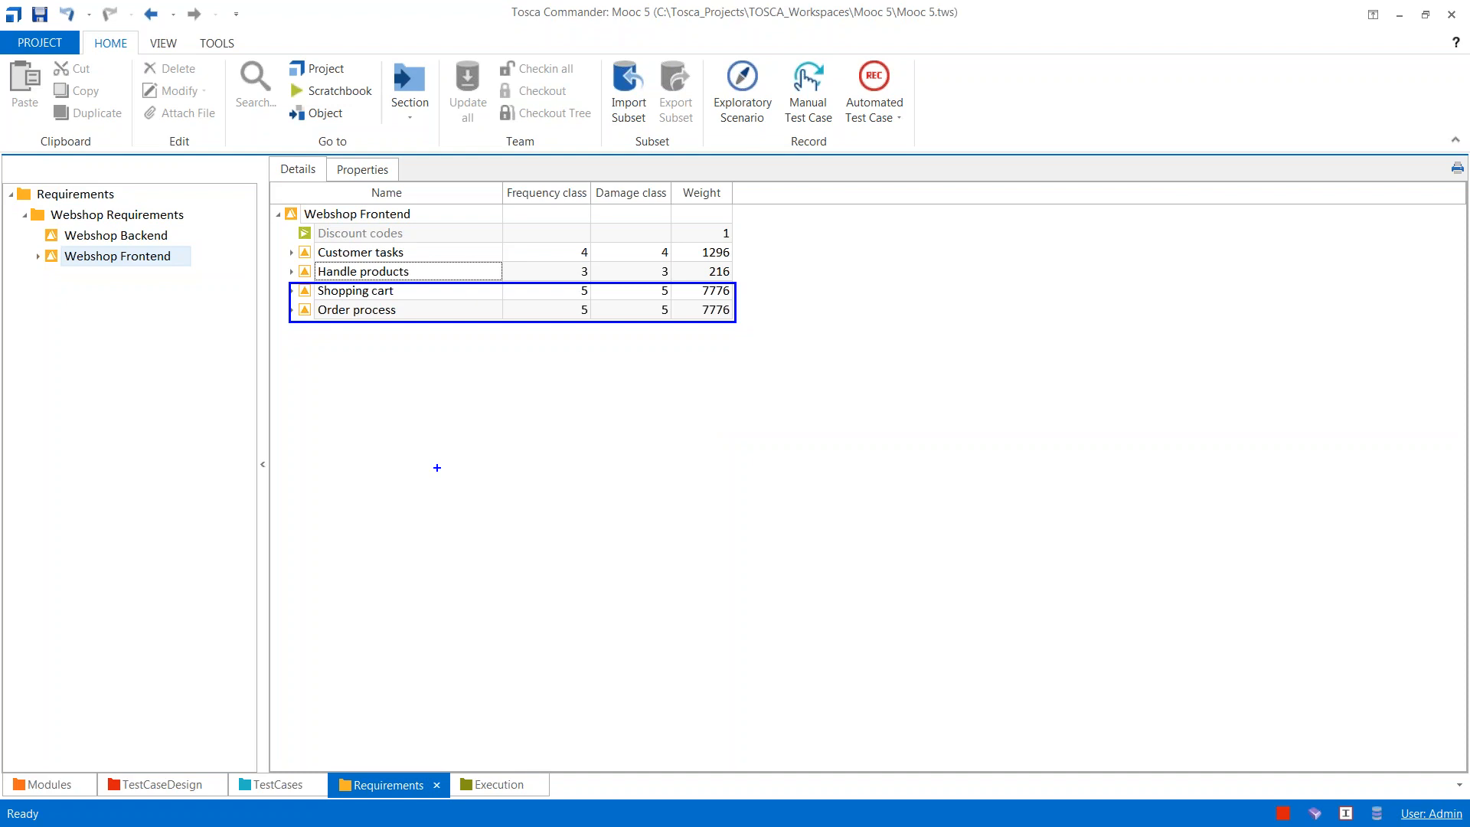
key(Escape)
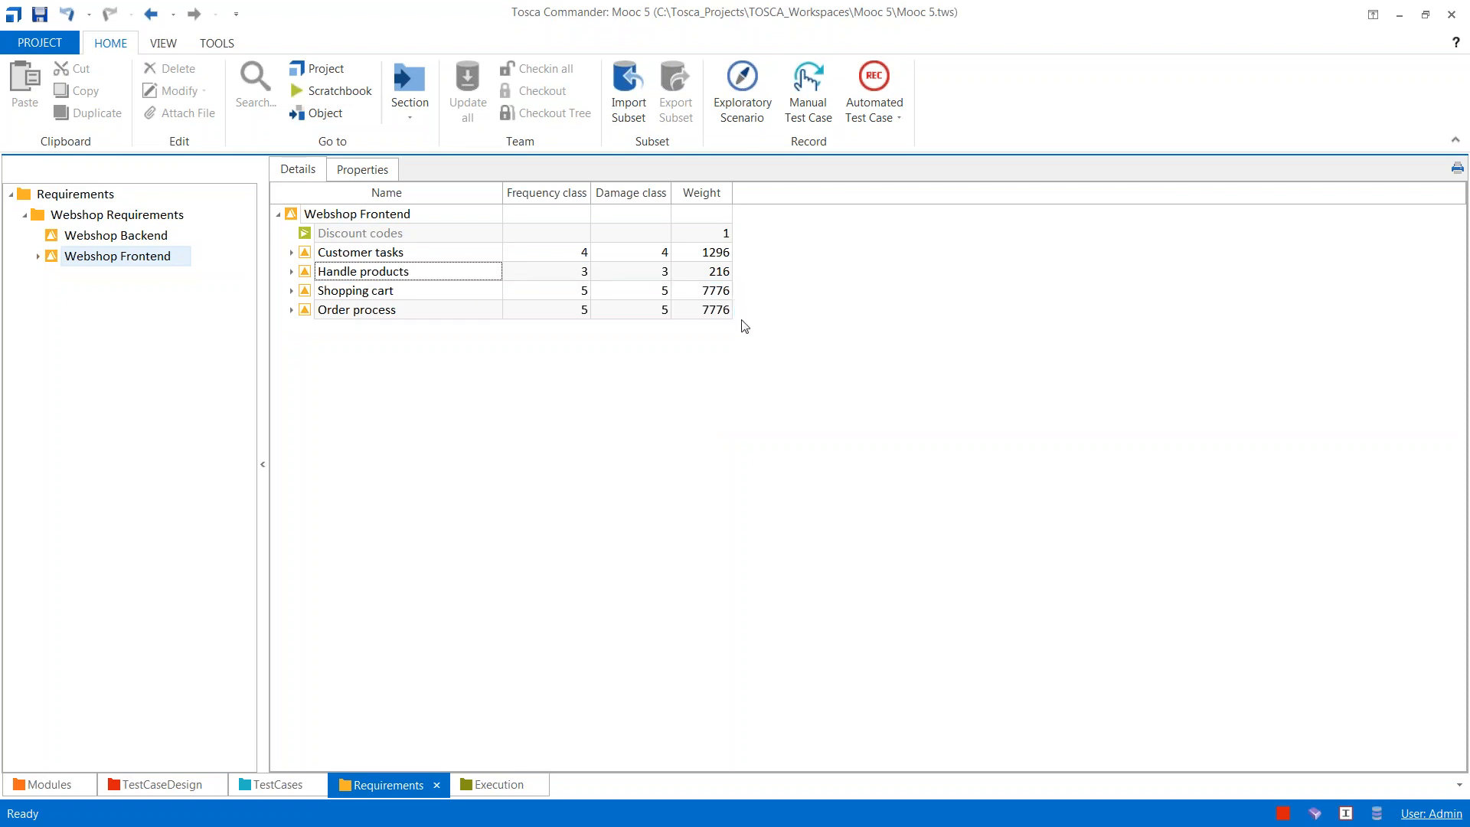
Step: Expand Shopping cart and Order process to examine the weights of their sub-requirements
click(292, 290)
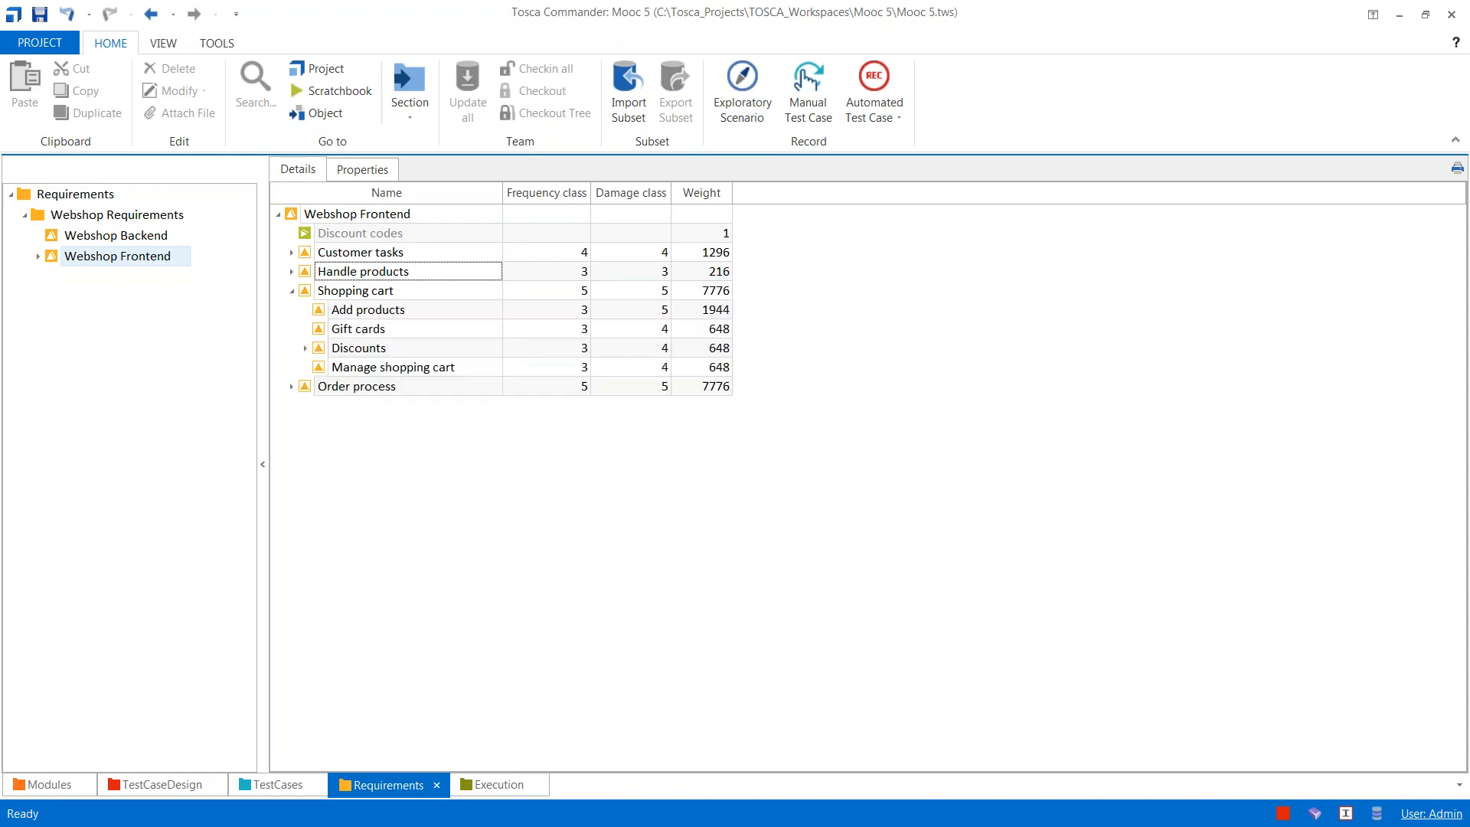
click(291, 386)
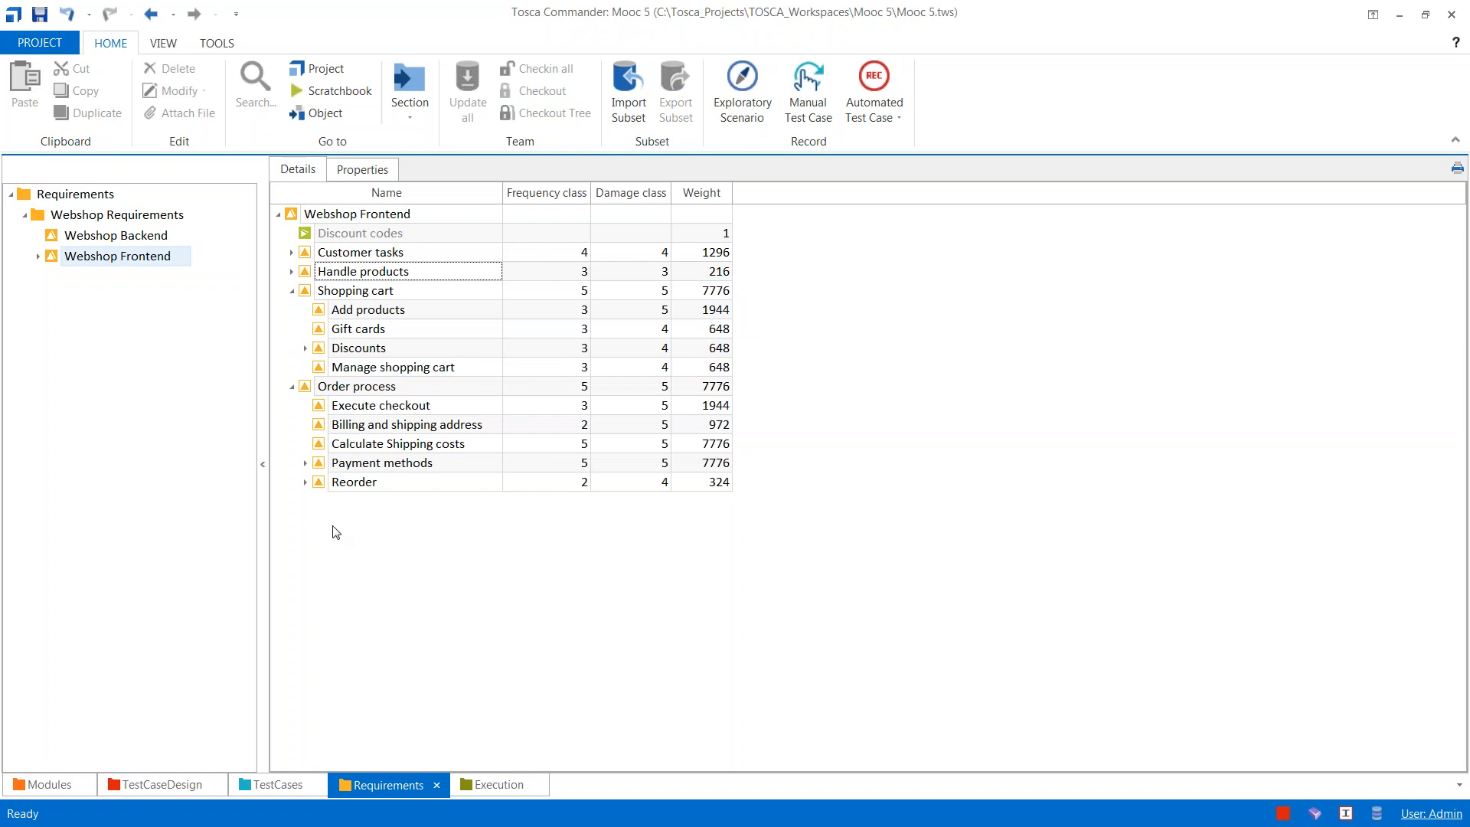
key(ctrl+2)
drag(342, 445, 731, 462)
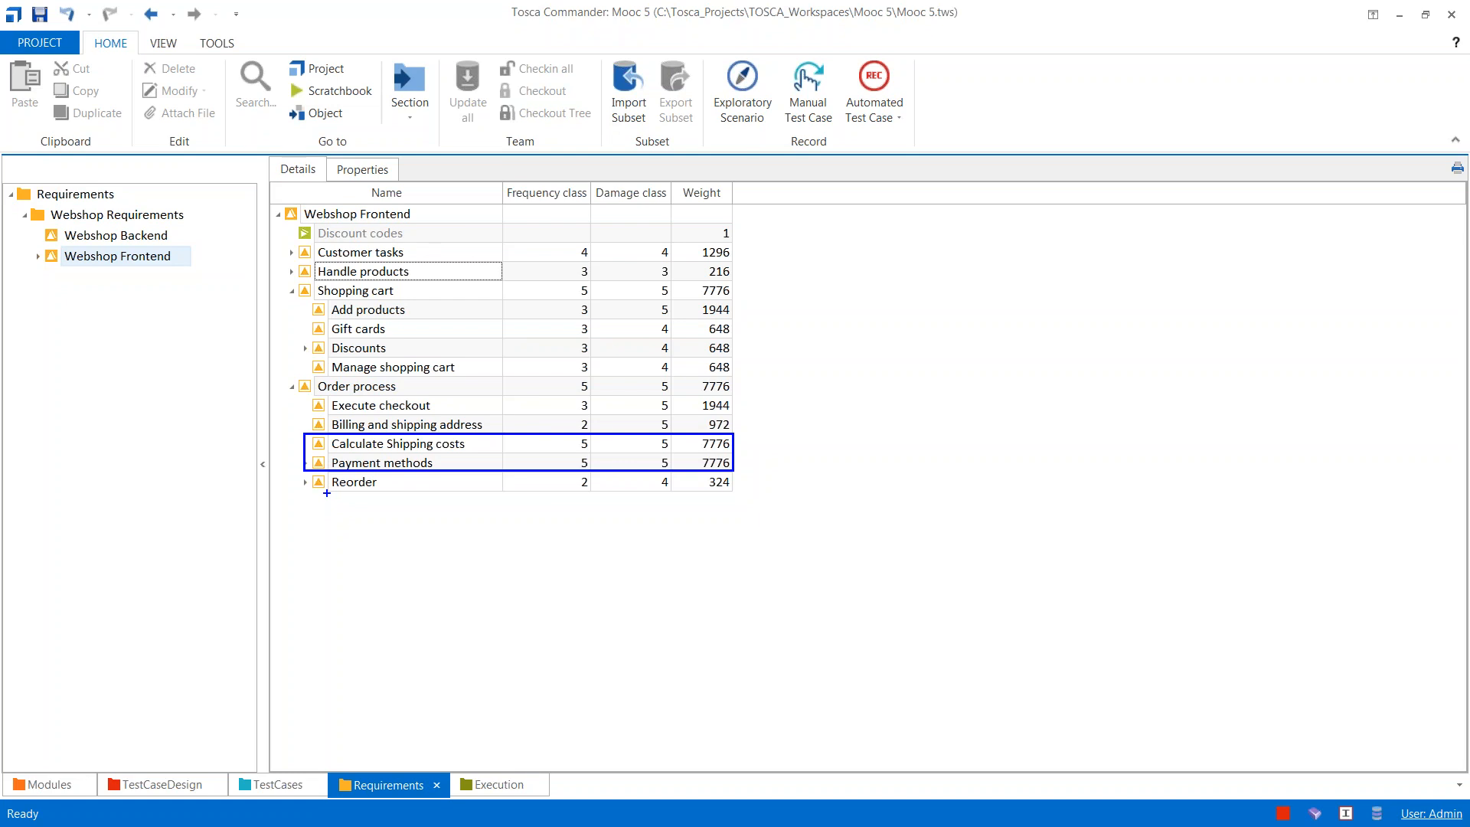
drag(327, 493, 482, 515)
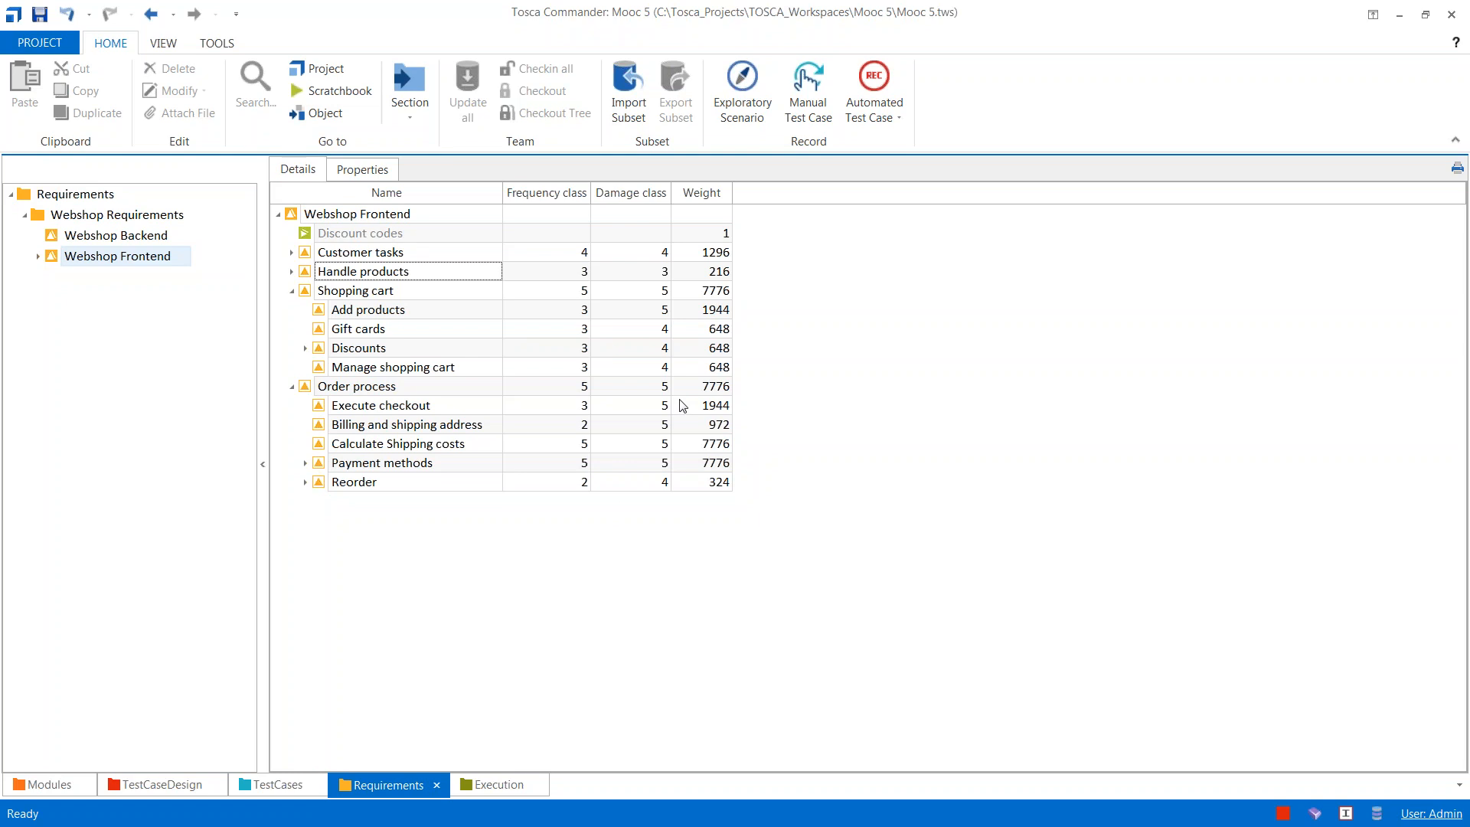
Step: Add the Coverage Specified (%), Relative Weight (%) and Contribution (%) columns to the requirements table
right_click(763, 196)
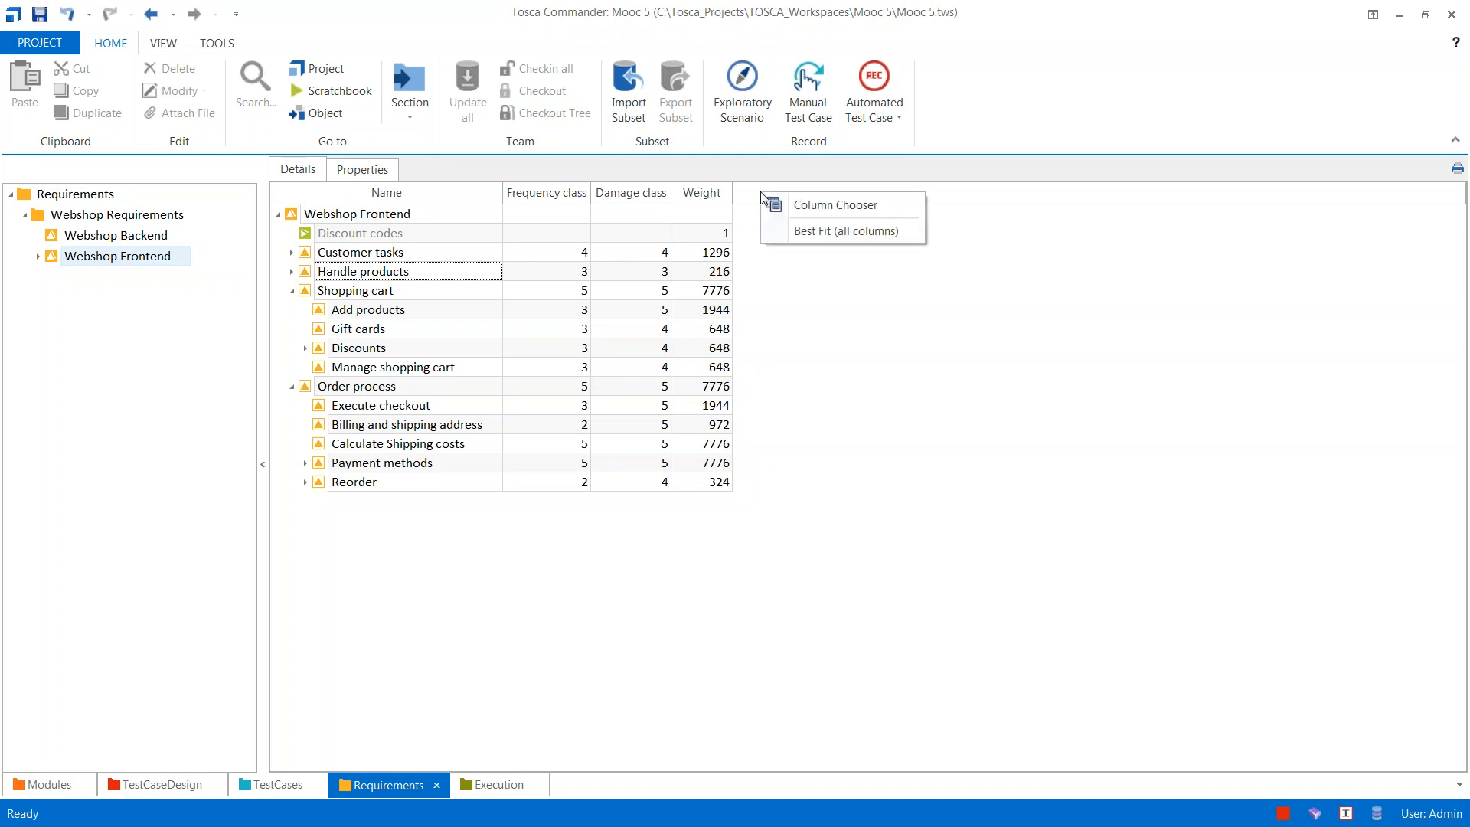
click(821, 206)
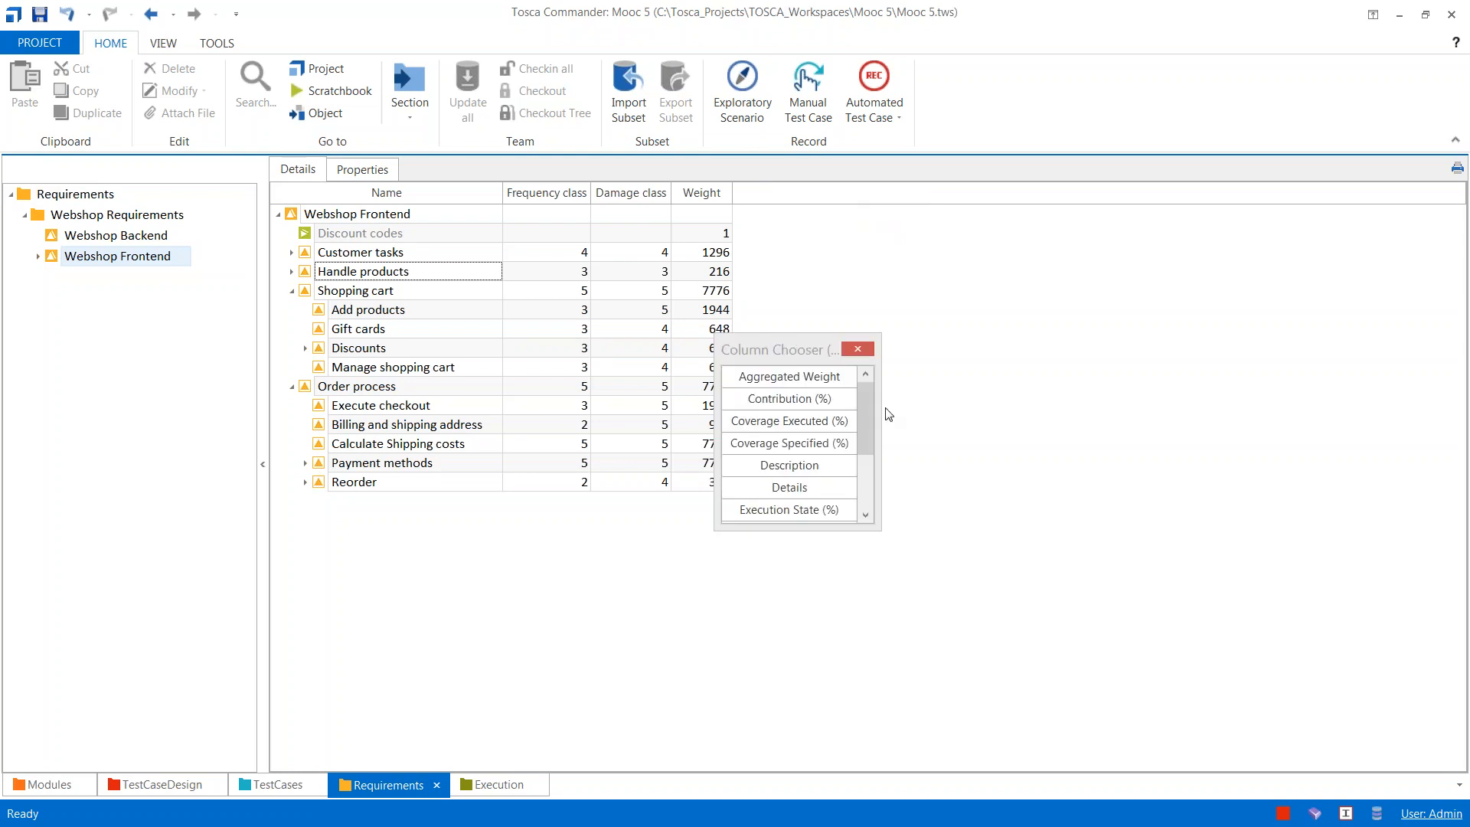
double_click(790, 443)
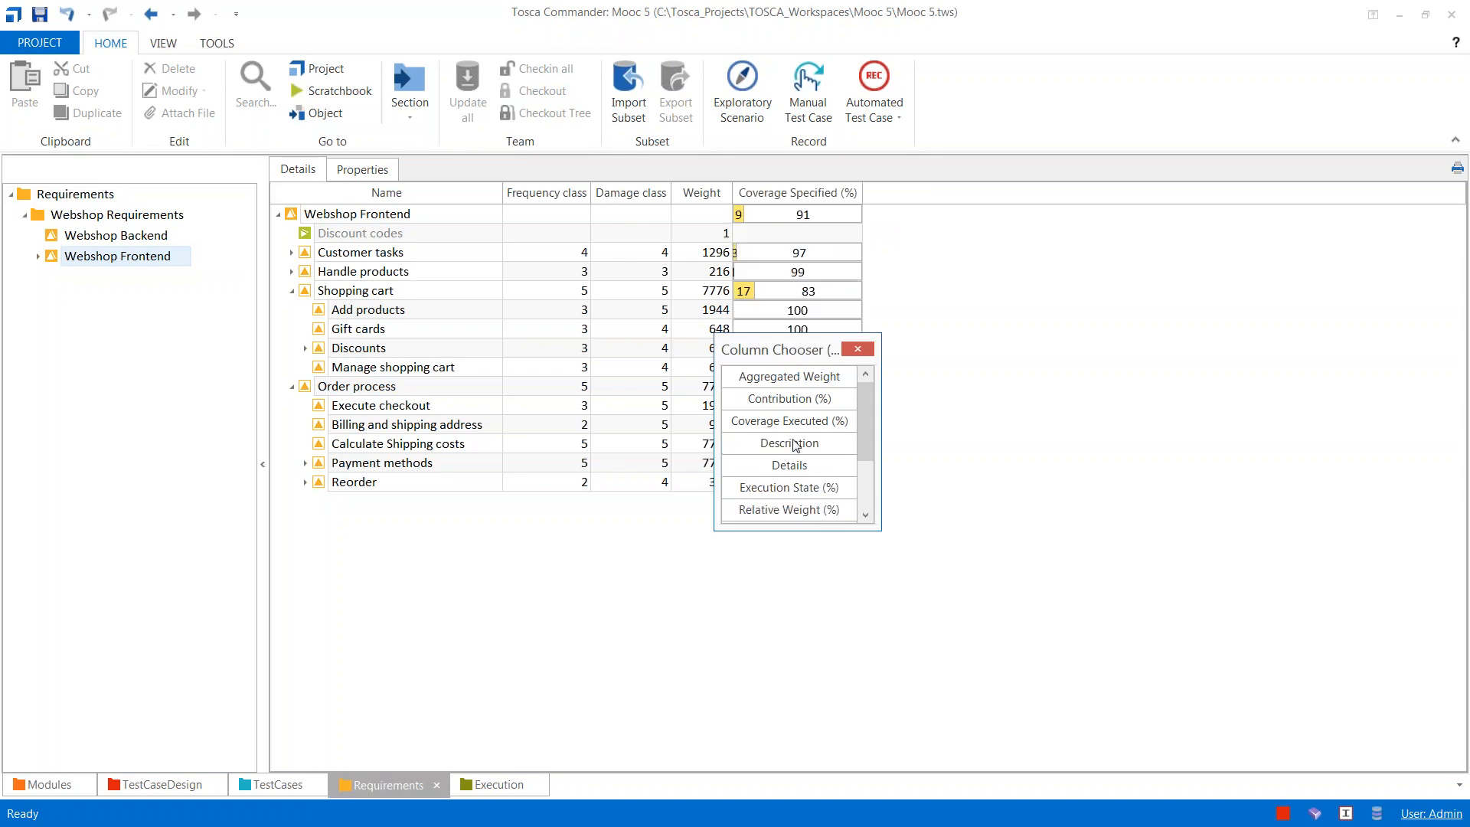
drag(865, 448, 865, 469)
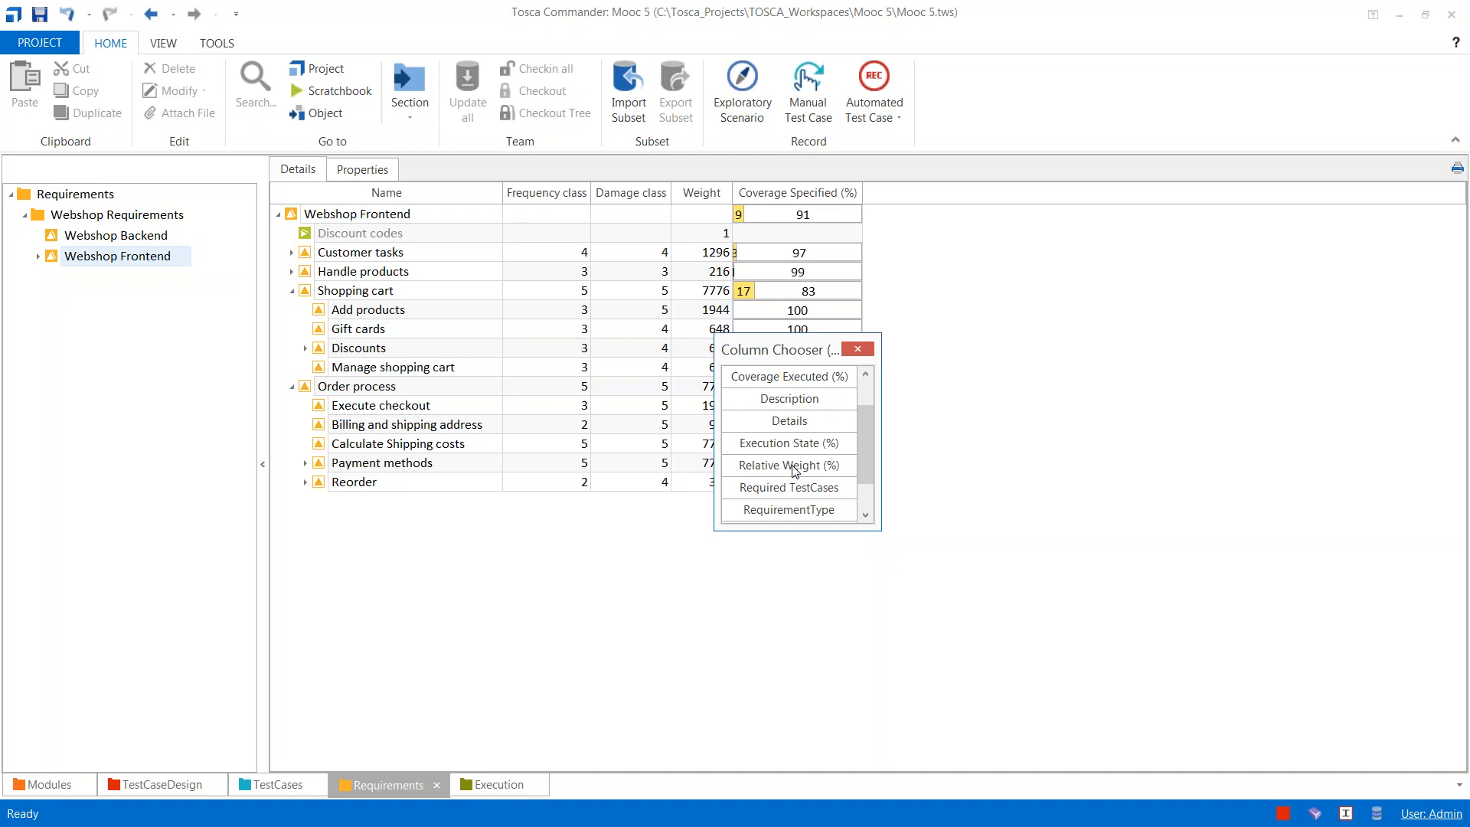
double_click(792, 465)
drag(860, 434, 861, 405)
double_click(798, 399)
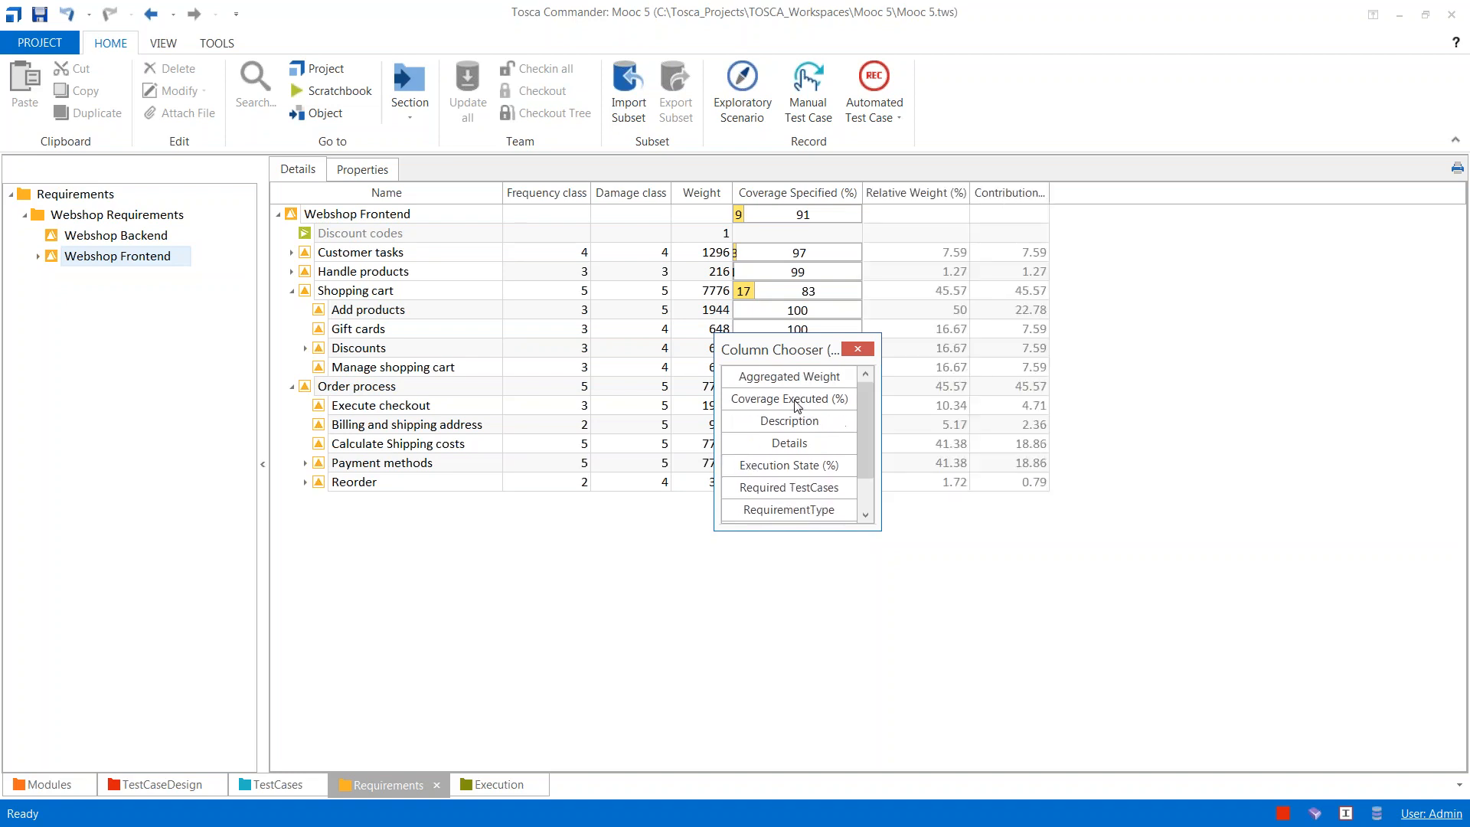
Step: Add the Execution State (%) column to the requirements table and move Coverage Specified (%) directly before it
drag(870, 442, 865, 403)
scroll(792, 410, down, 1)
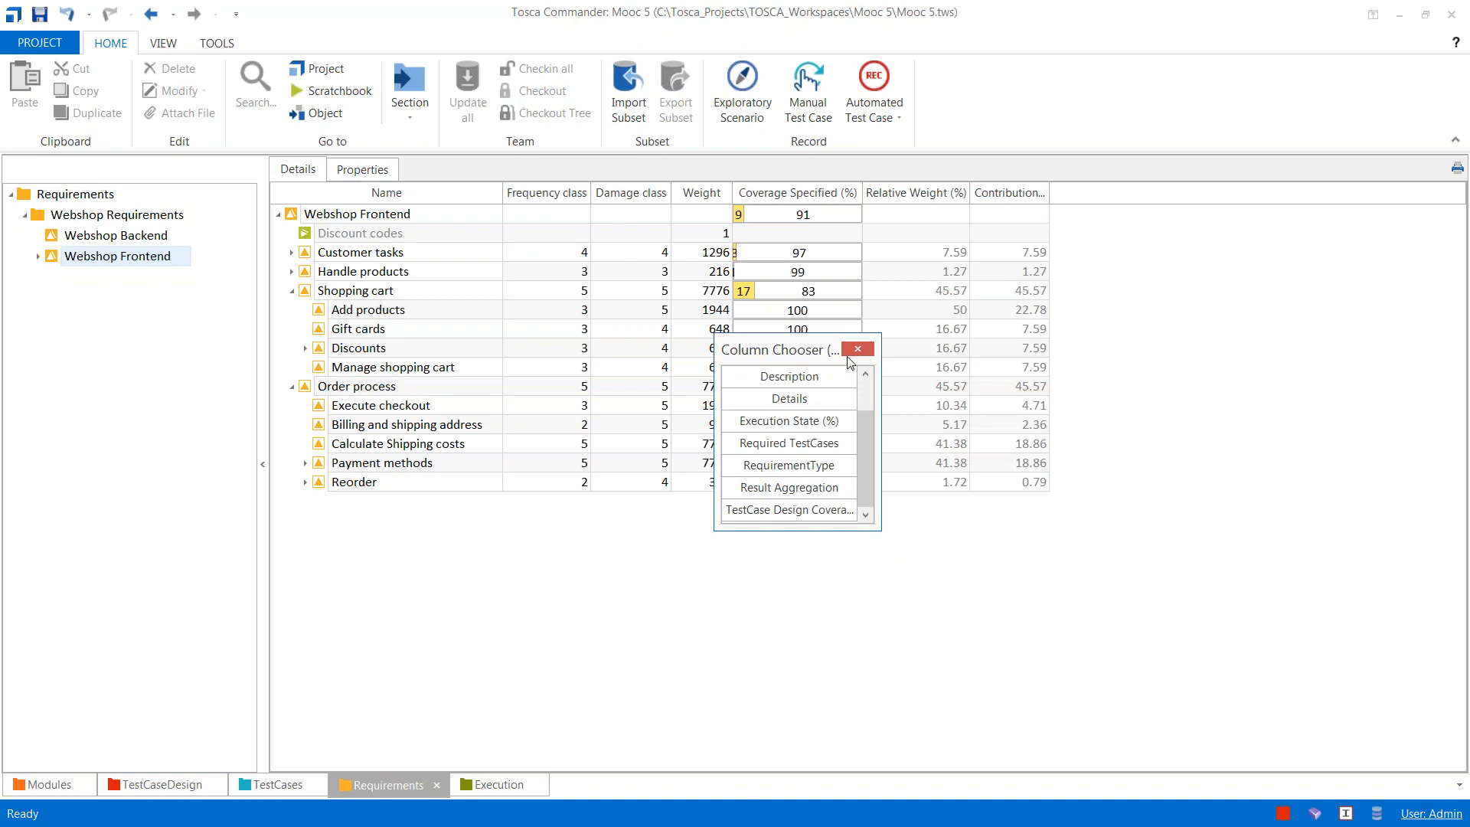
double_click(796, 422)
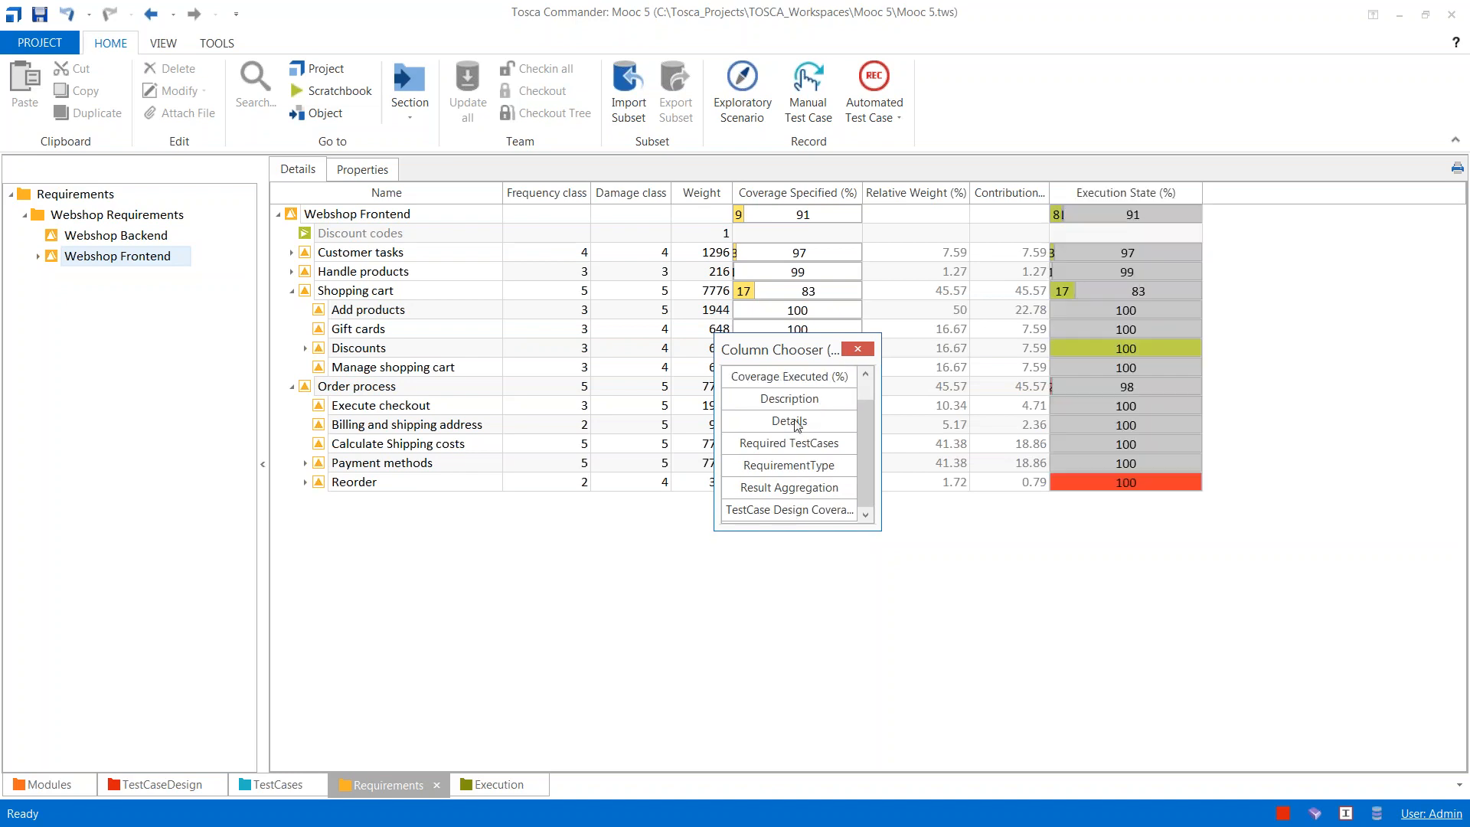
click(857, 349)
drag(800, 193, 1050, 197)
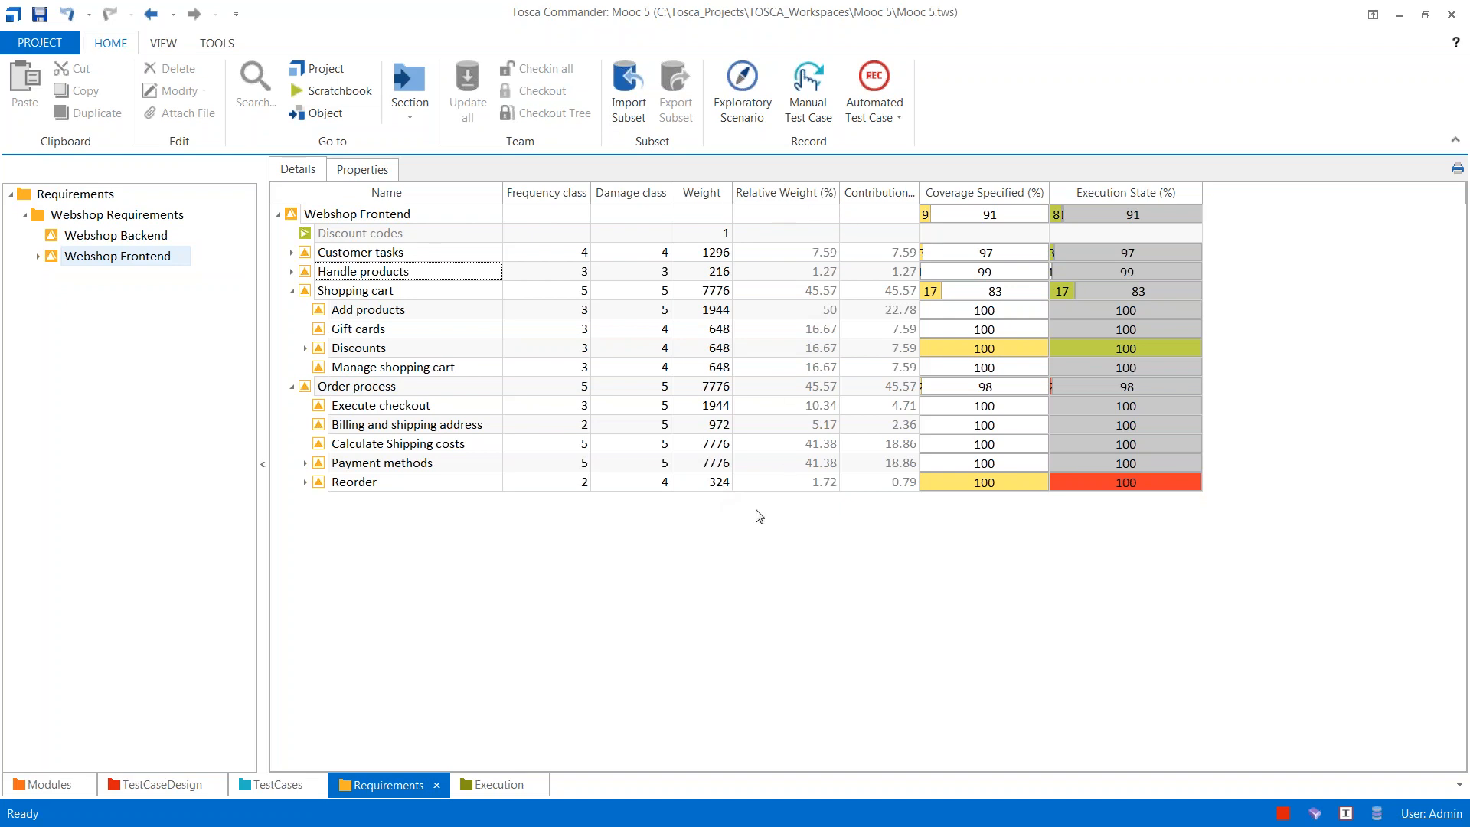
Step: Collapse Shopping cart and Order process, widen the Contribution (%) column, and compare the top-level requirements' relative weights and contributions
click(292, 291)
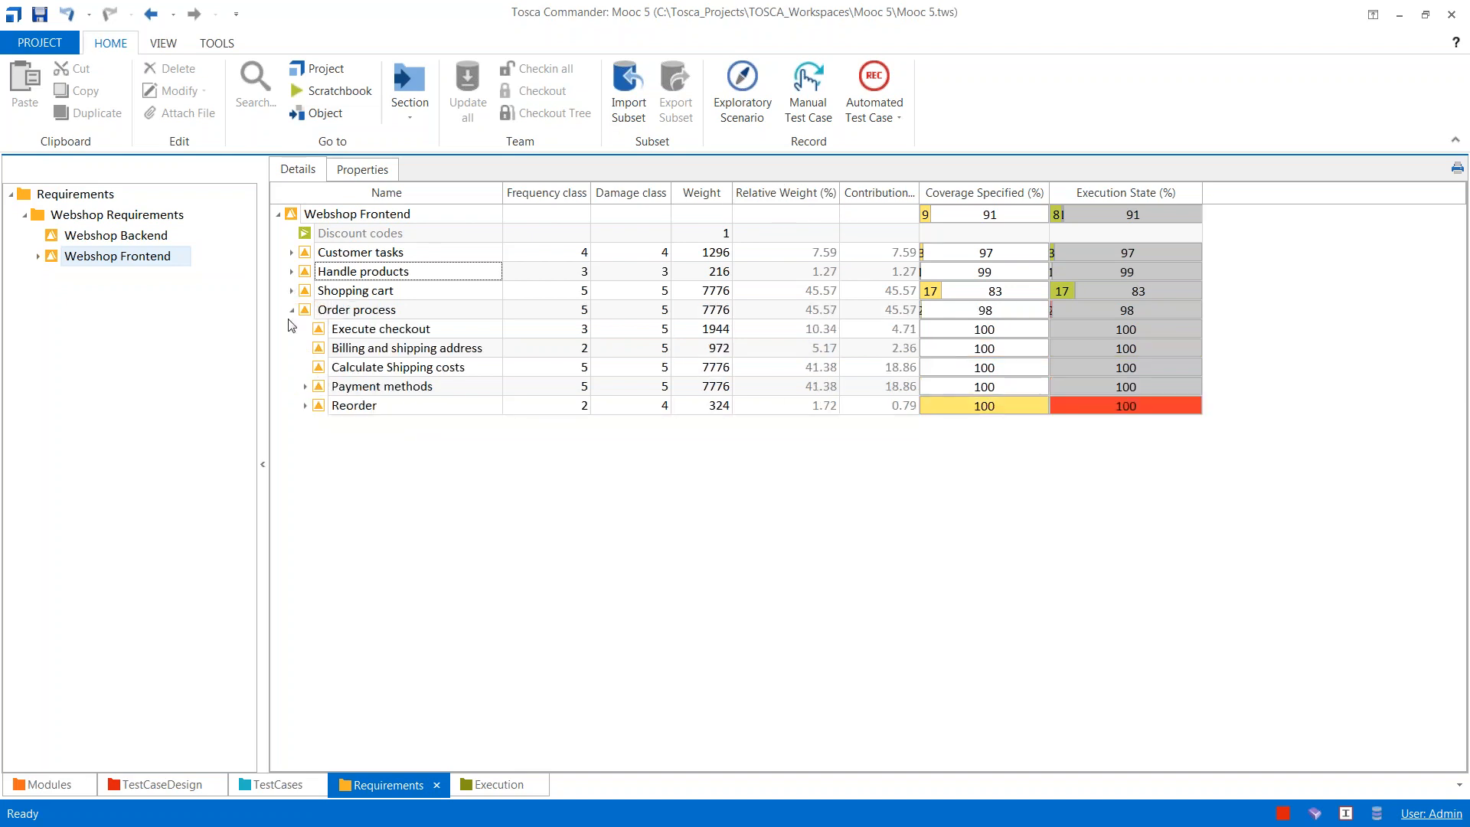
click(291, 310)
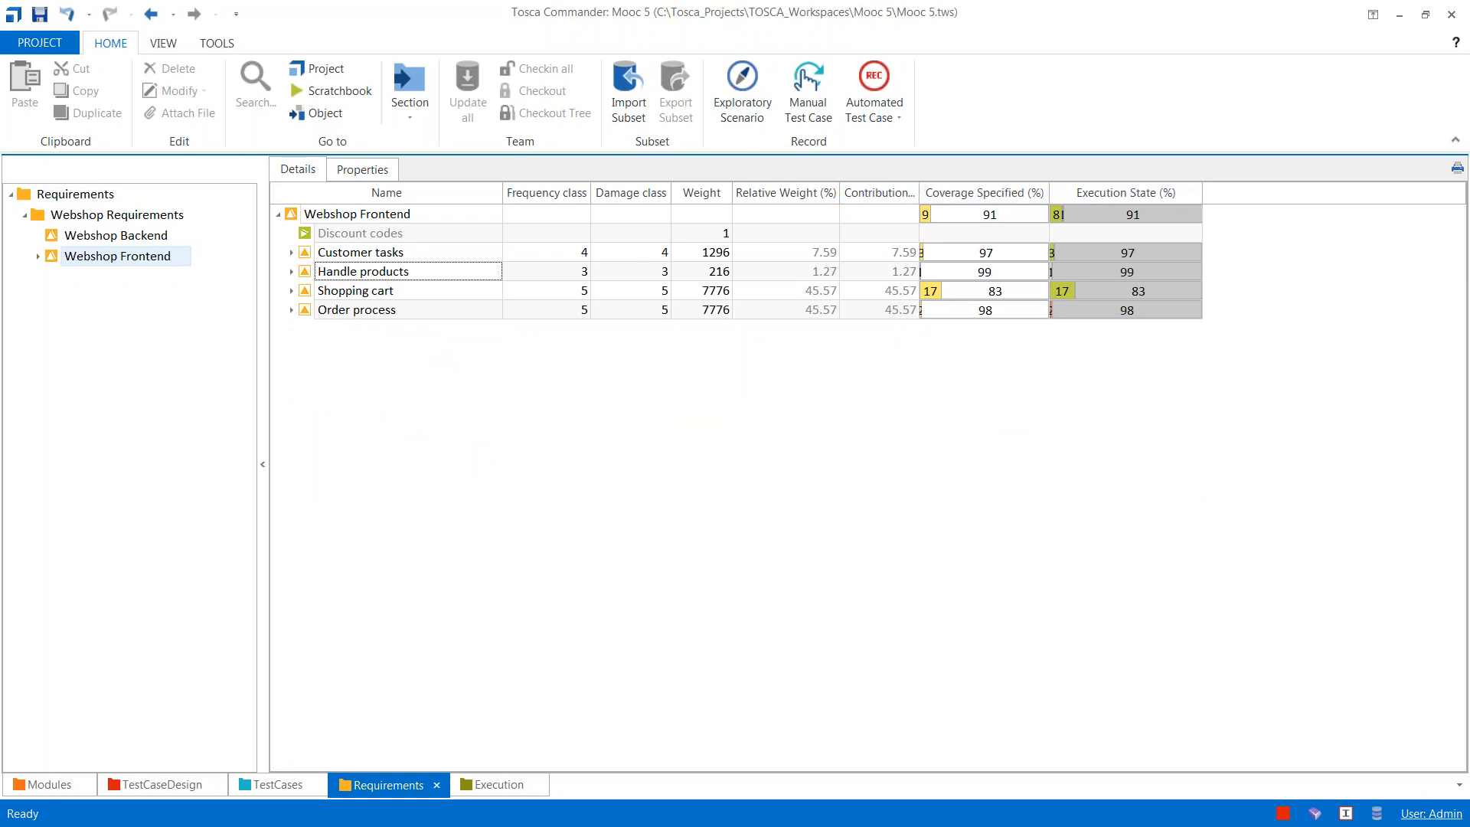
drag(918, 192, 946, 192)
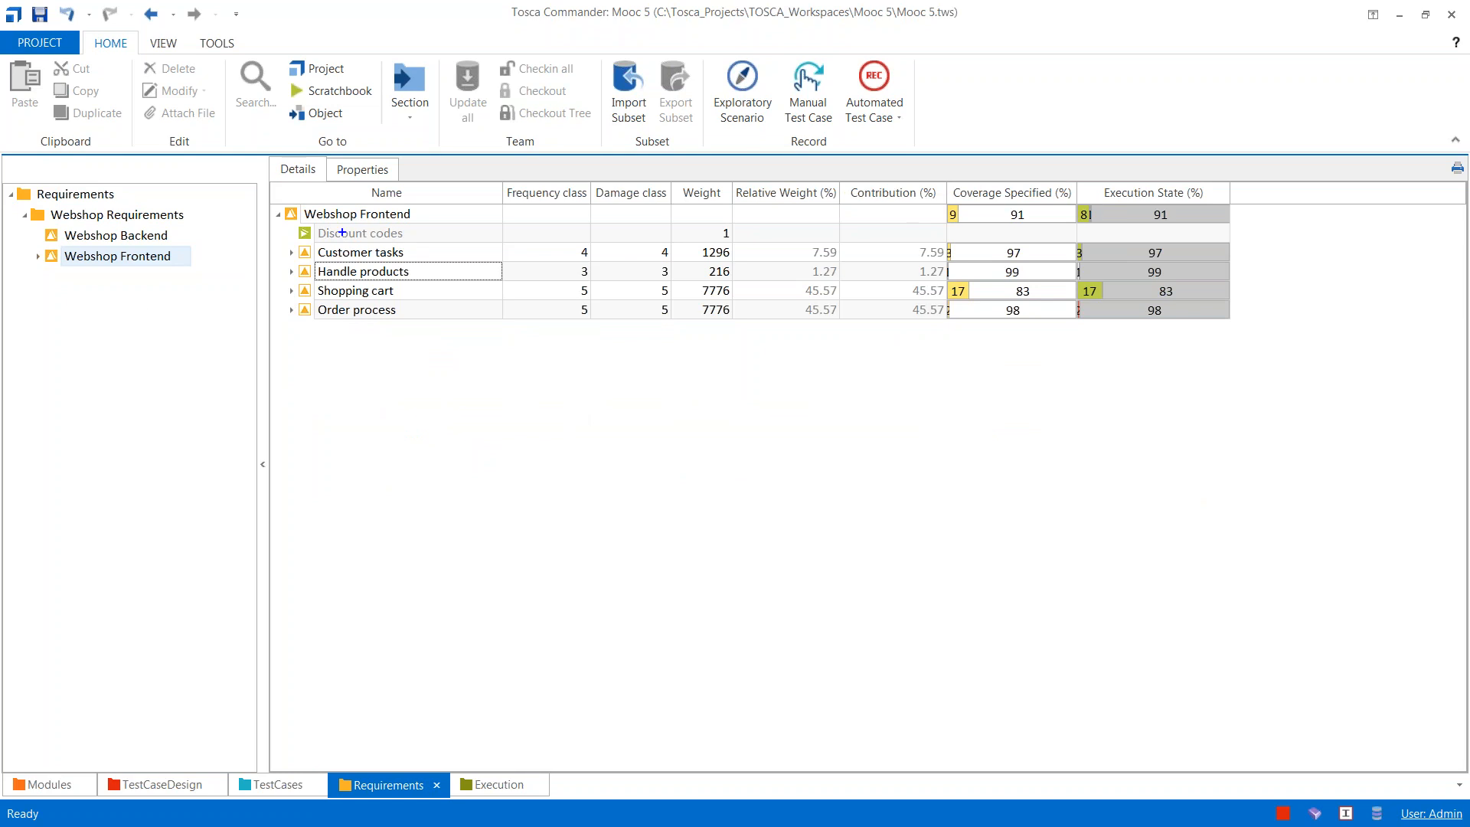
drag(292, 242, 412, 320)
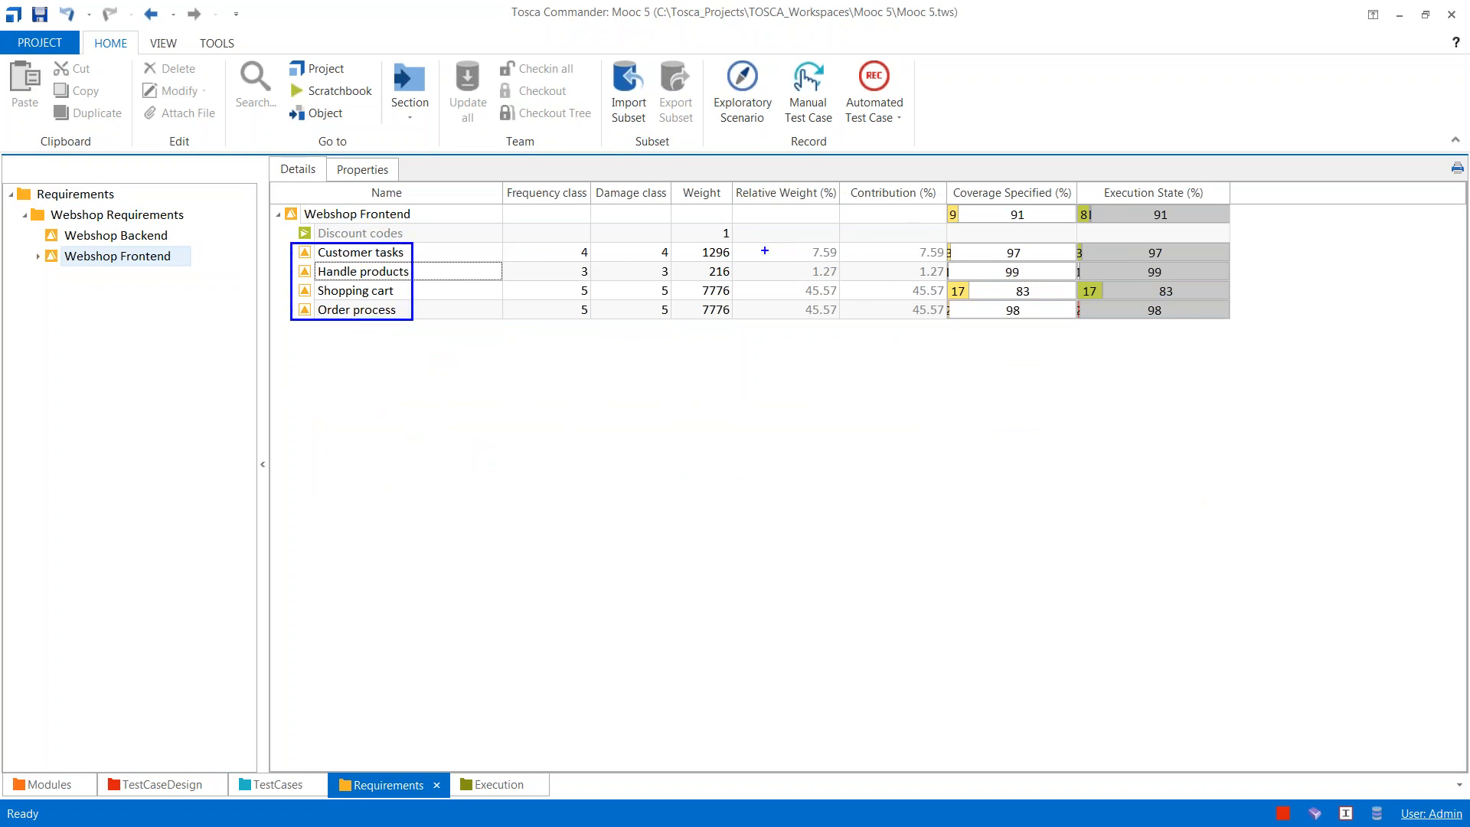
mouse_move(741, 244)
mouse_down()
mouse_move(845, 295)
mouse_move(947, 319)
mouse_up()
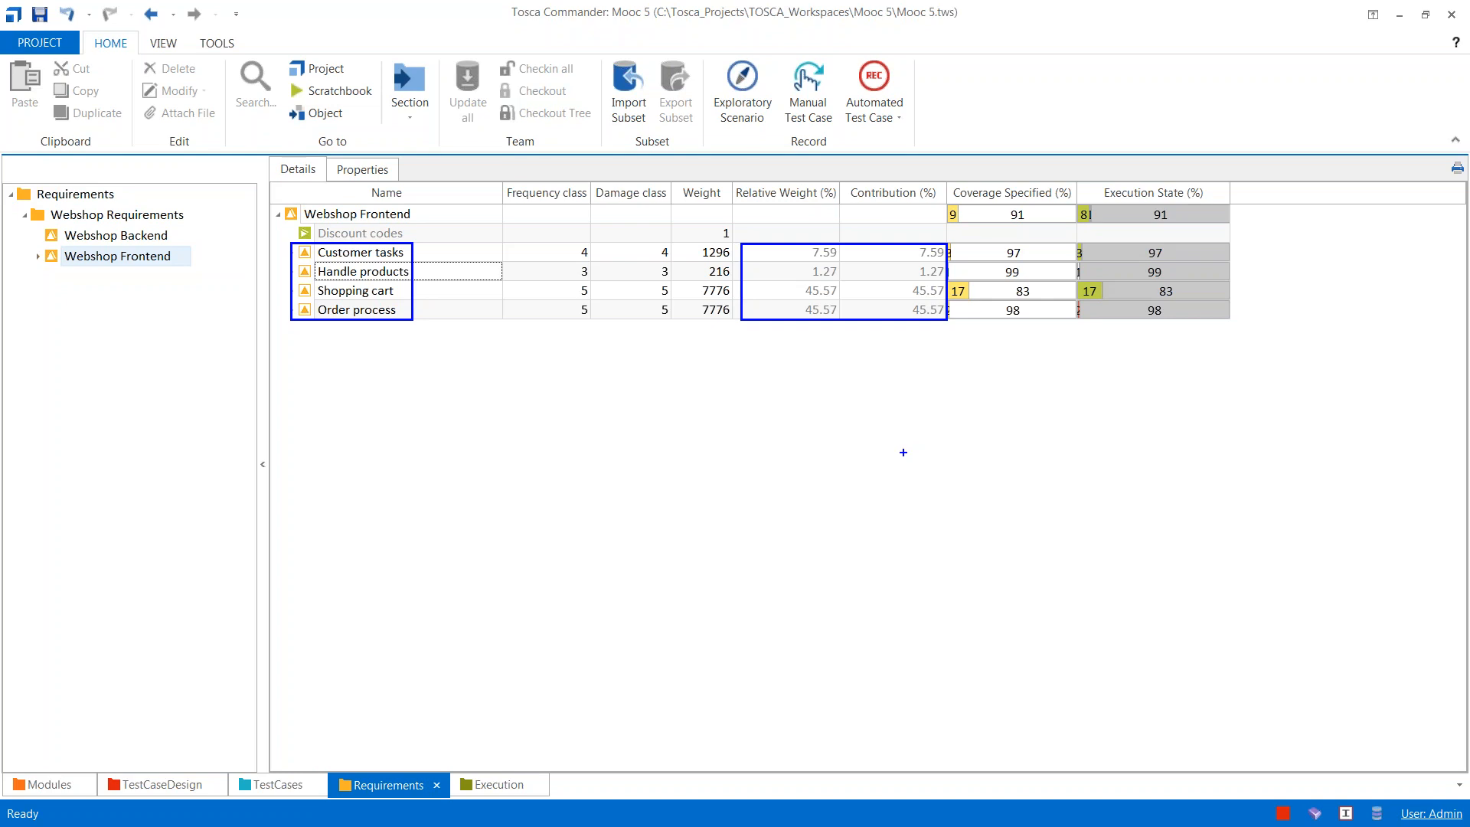
Step: Expand Order process to compare the relative weight and contribution of its sub-requirements
click(292, 311)
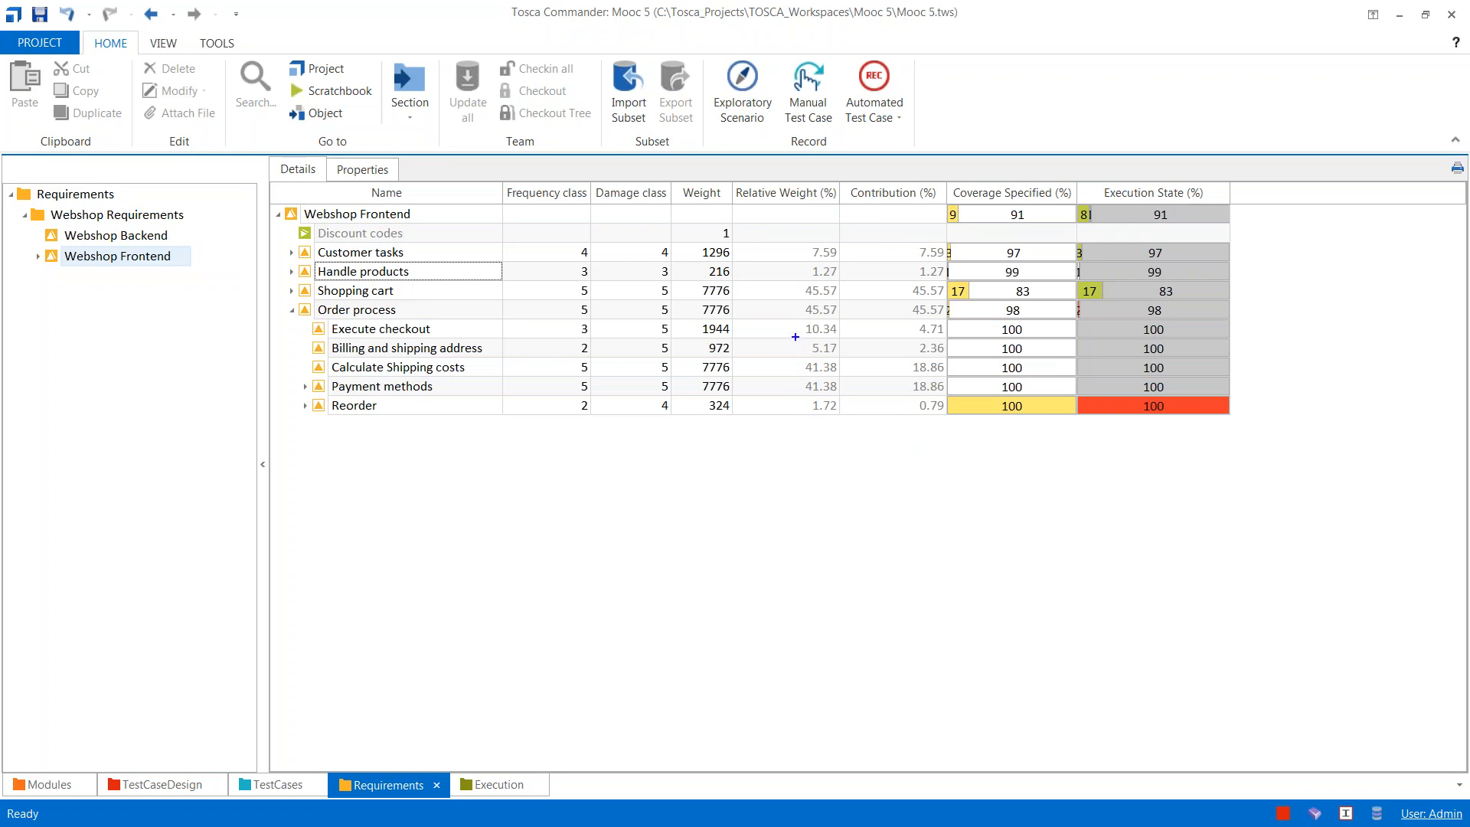
drag(794, 319, 947, 414)
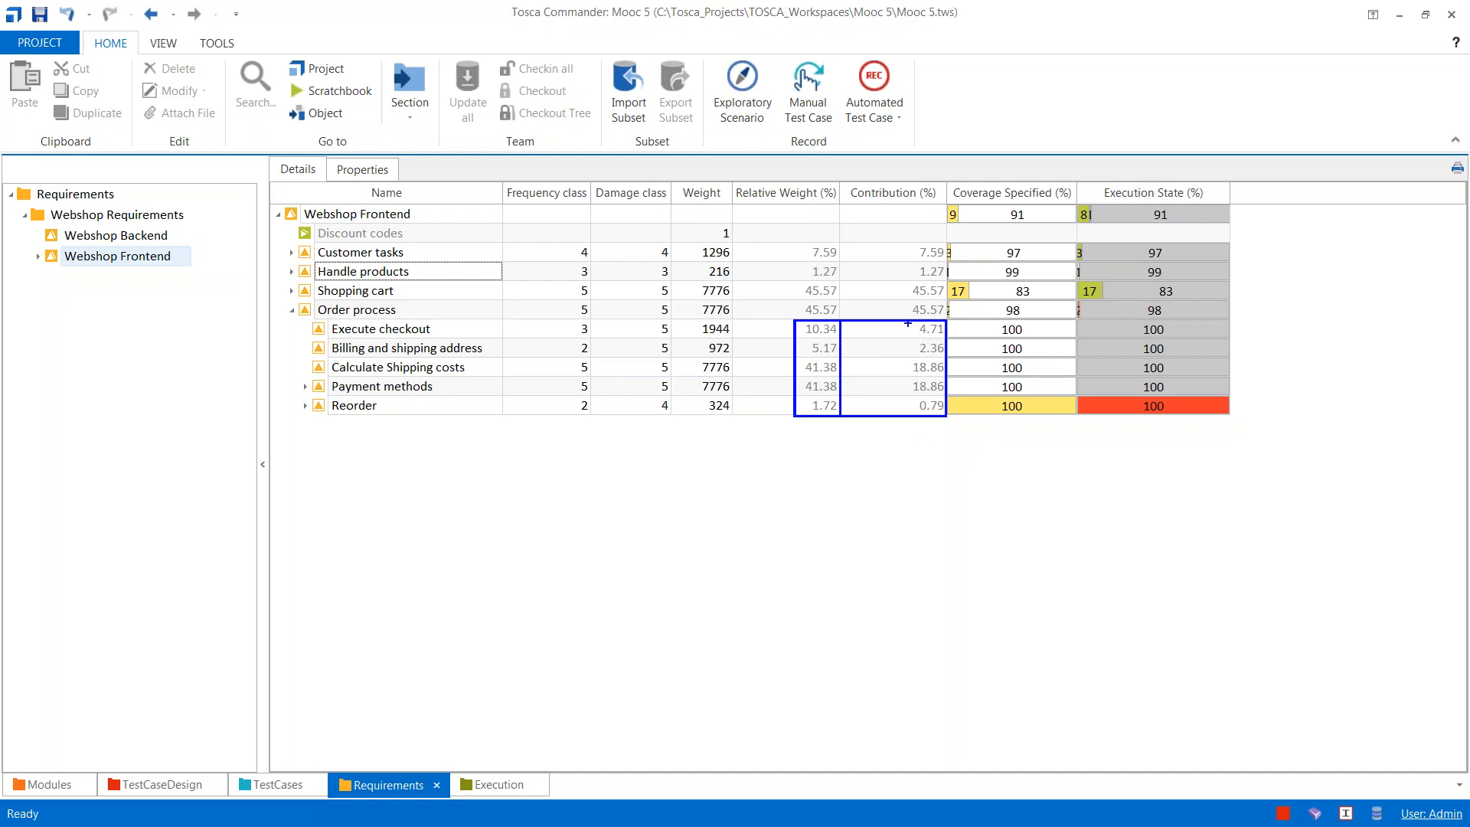
drag(905, 321, 946, 416)
key(Escape)
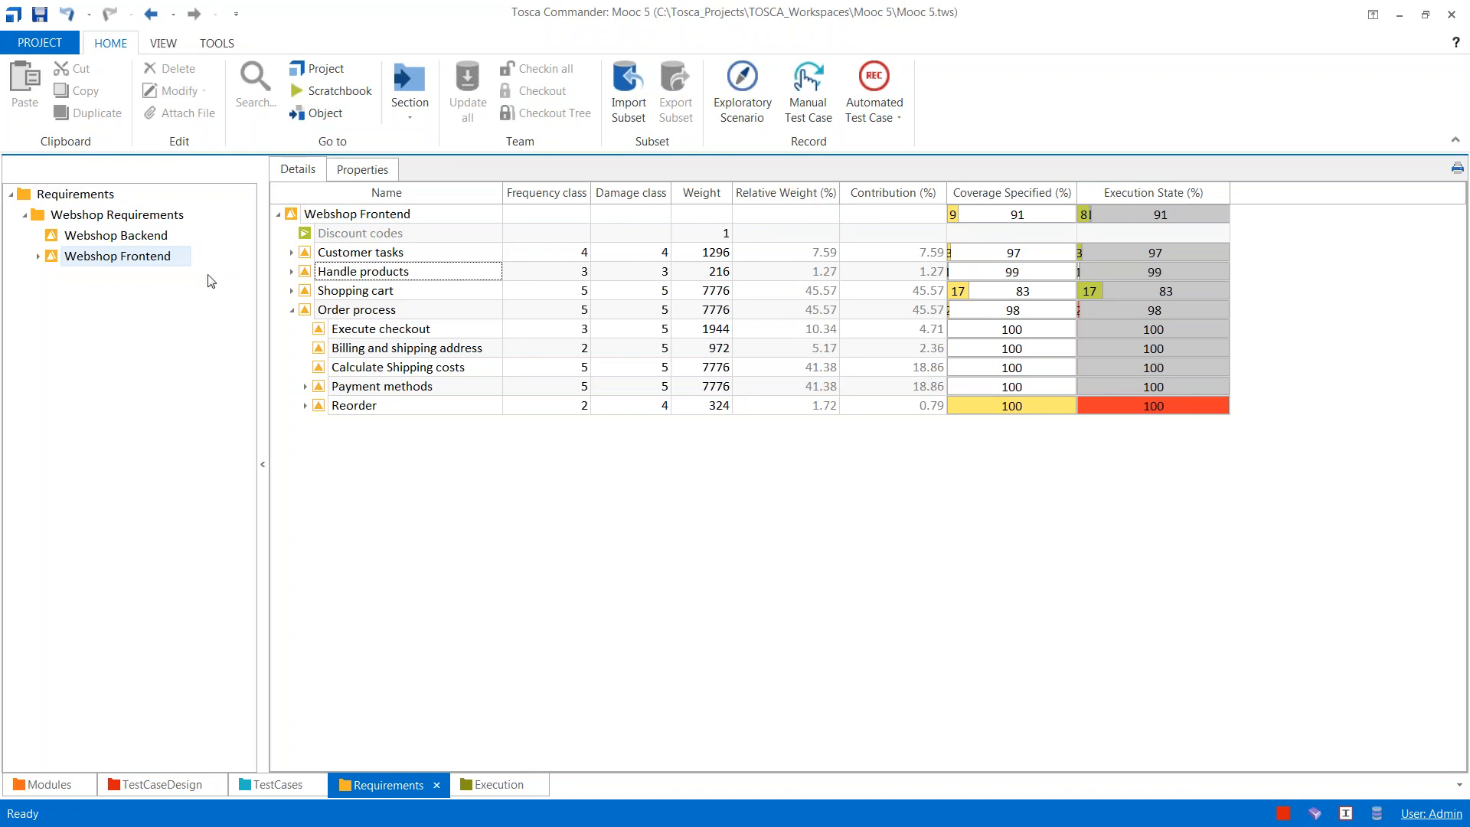
Step: Expand Customer tasks, Handle products and Shopping cart to examine contribution, specified coverage and execution state across all sub-requirements
click(291, 253)
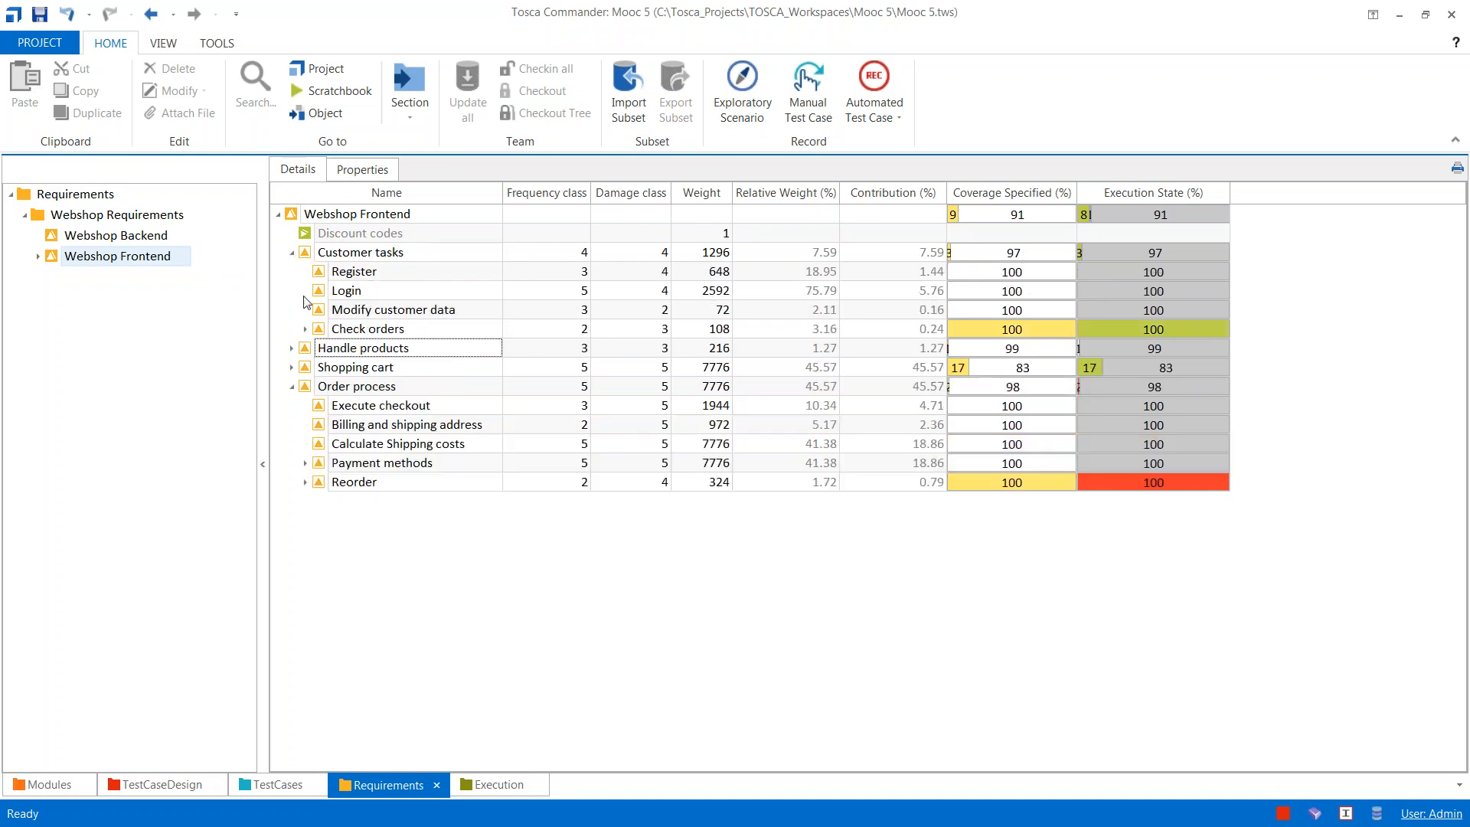
click(291, 348)
click(292, 444)
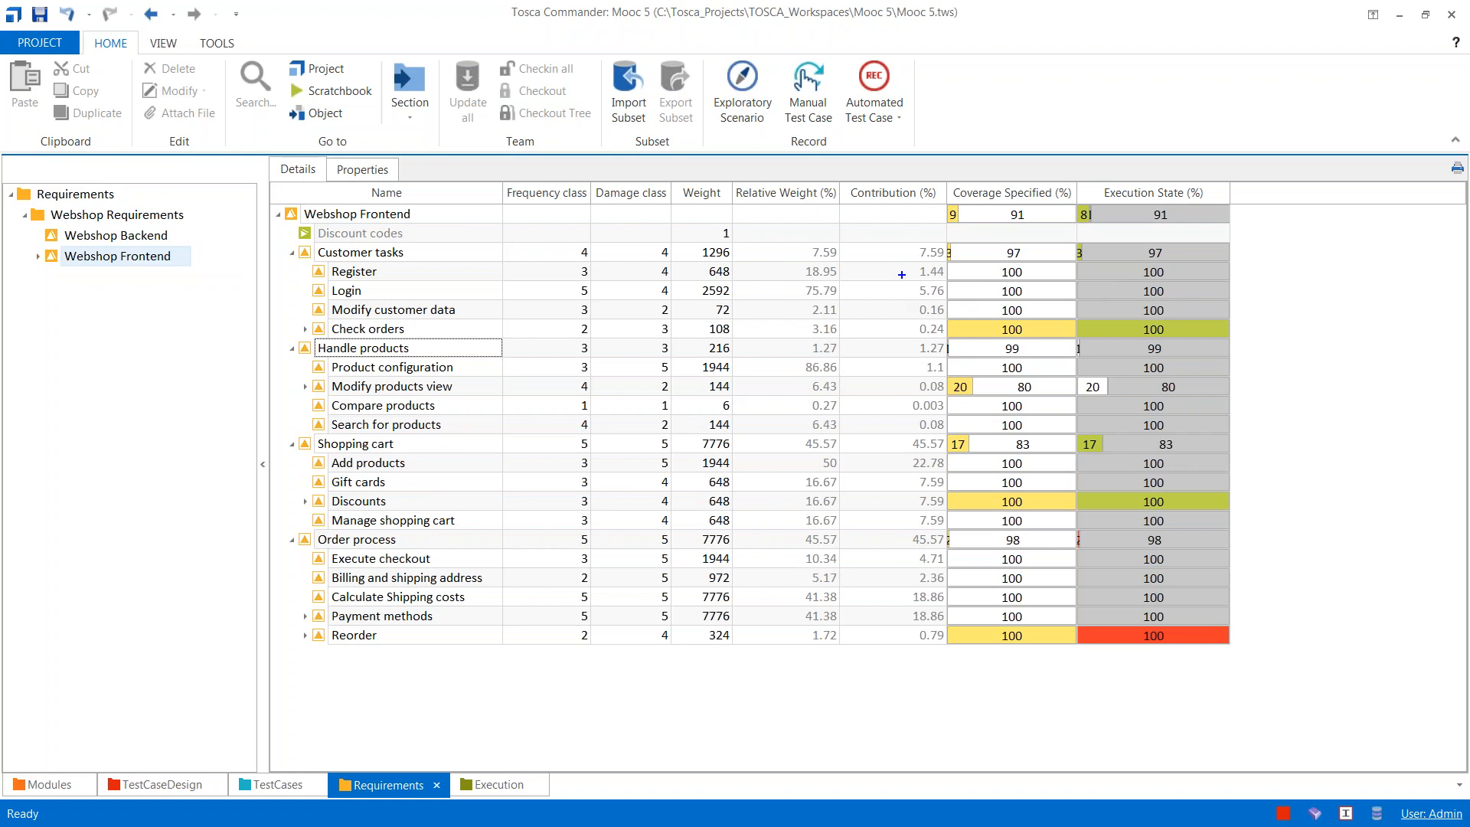
key(ctrl+2)
mouse_move(908, 263)
mouse_down()
mouse_move(946, 338)
mouse_move(946, 453)
mouse_move(945, 433)
mouse_move(913, 473)
mouse_move(946, 528)
mouse_move(919, 559)
mouse_move(942, 664)
mouse_move(949, 648)
mouse_up()
mouse_move(1047, 343)
mouse_move(1053, 311)
mouse_move(948, 354)
mouse_move(976, 610)
mouse_move(992, 643)
Step: Show the Requirements section side by side with TestCaseDesign, adjusting the pane widths so both detail tables are readable
drag(260, 609, 129, 613)
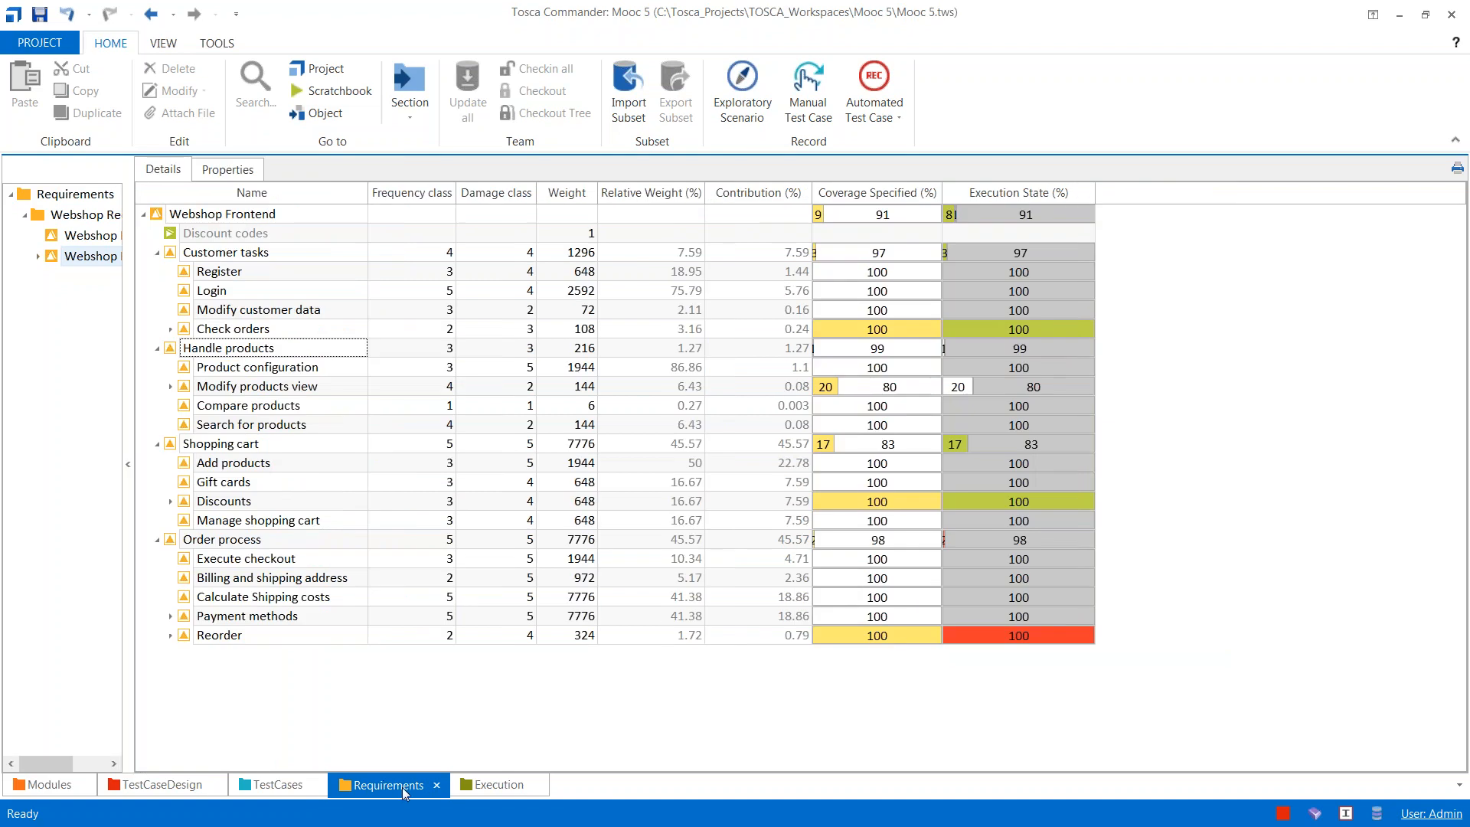
drag(401, 787, 766, 483)
click(163, 786)
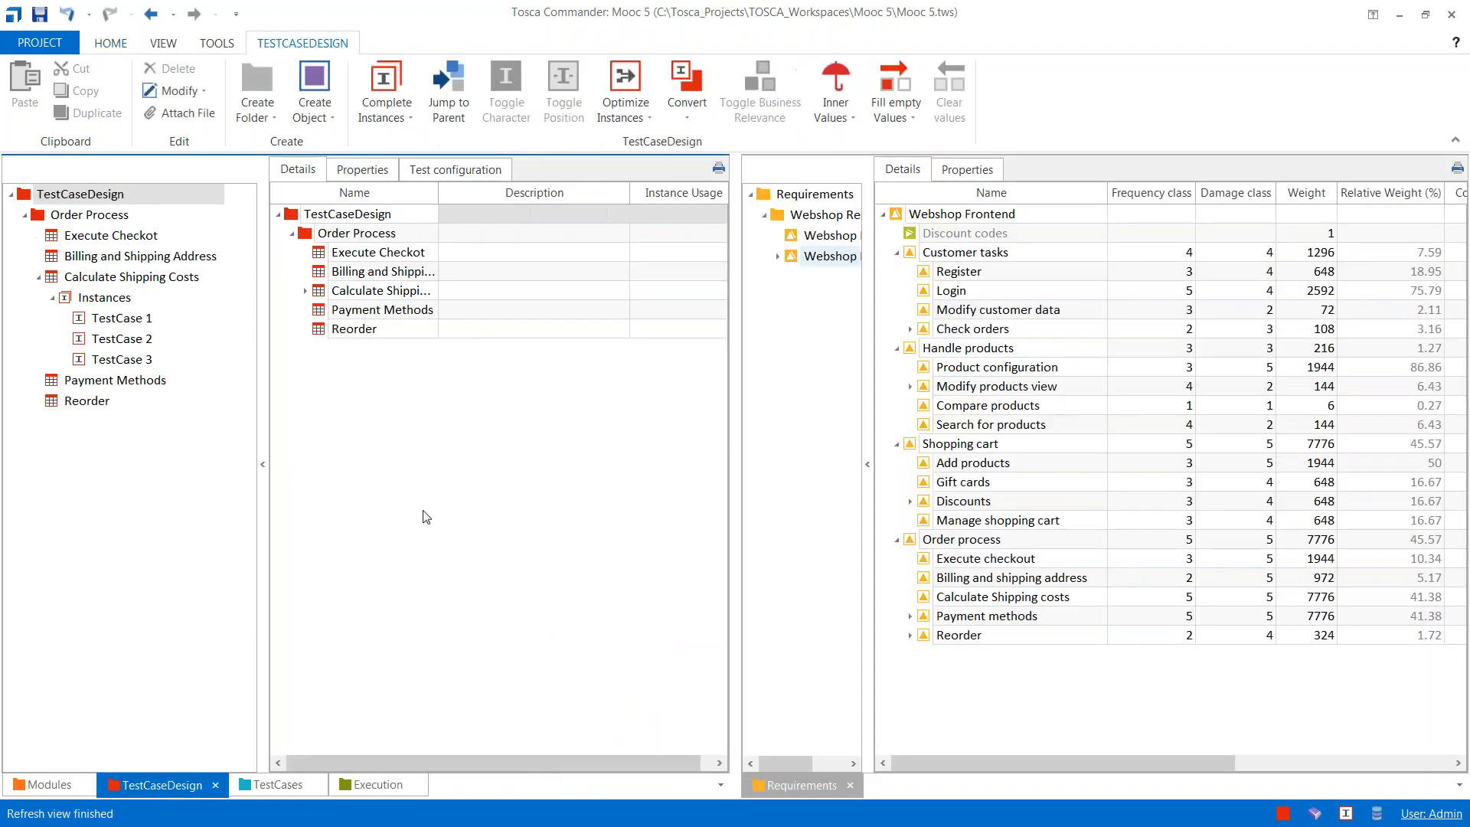
drag(263, 528, 218, 529)
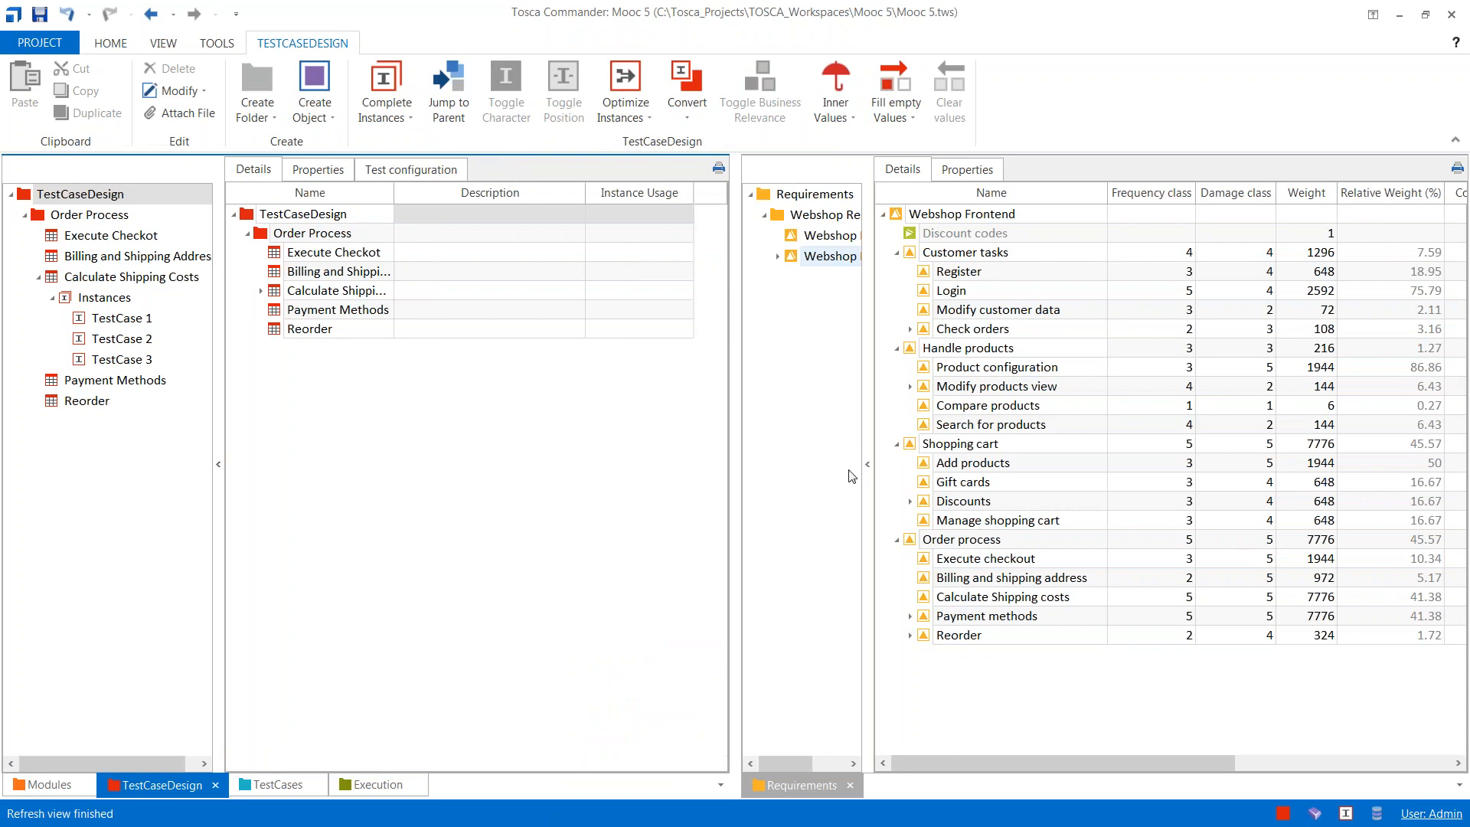
drag(742, 480, 680, 482)
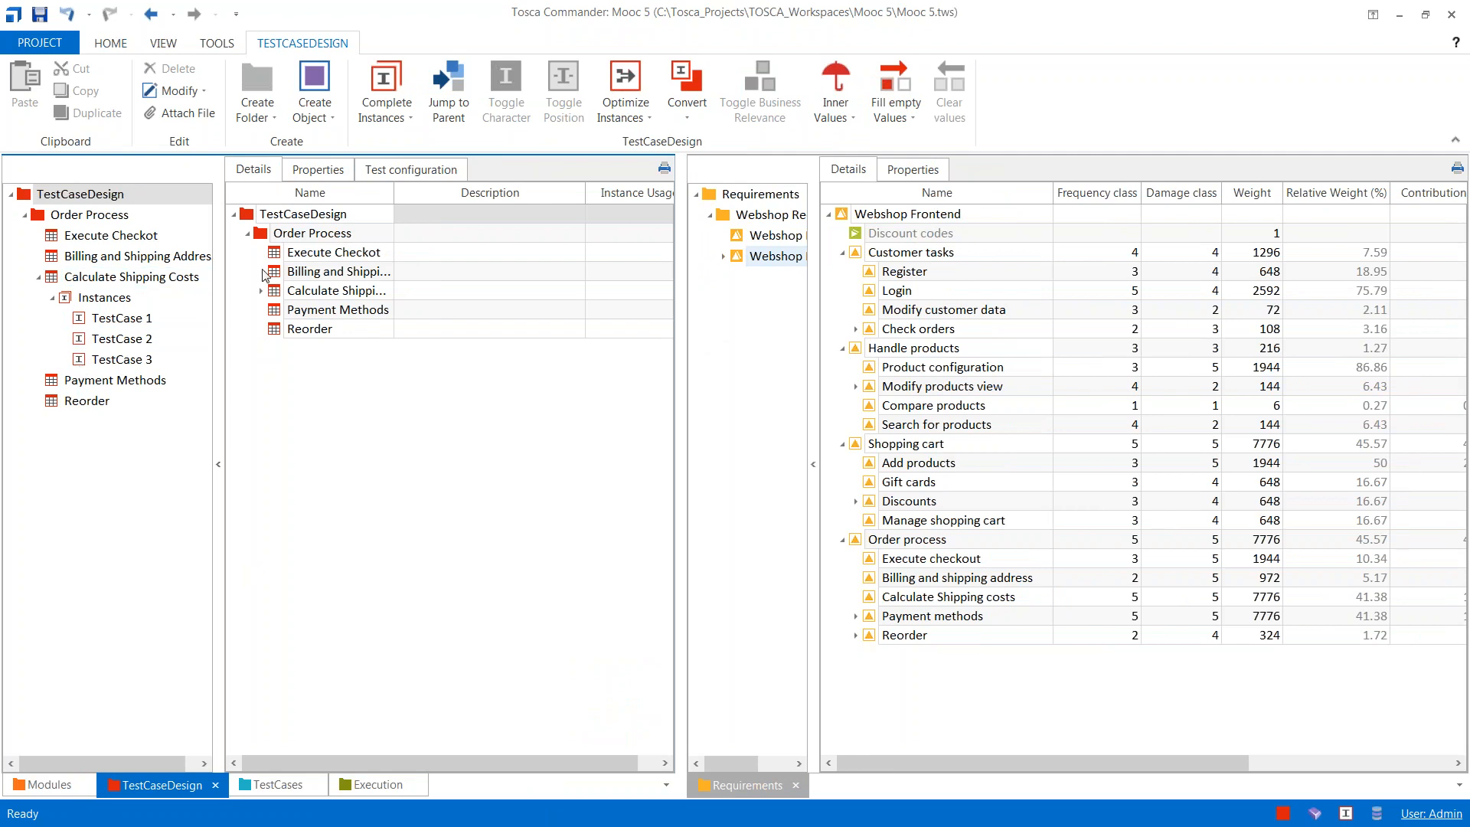
Step: Link the Calculate Shipping Costs instances TestCase 1, TestCase 2 and TestCase 3 to the Calculate Shipping costs requirement
click(261, 290)
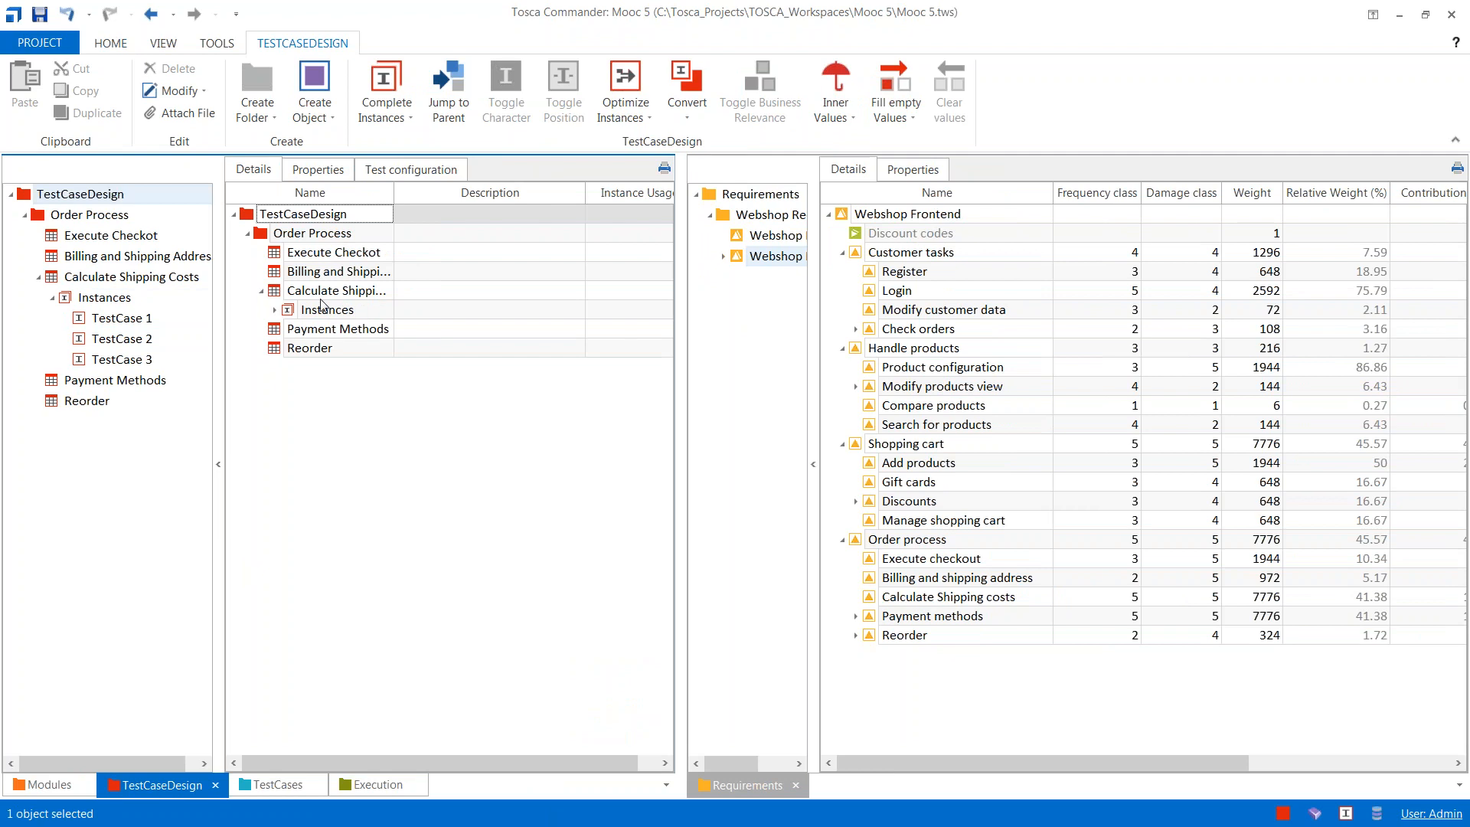
click(274, 309)
drag(396, 200, 477, 200)
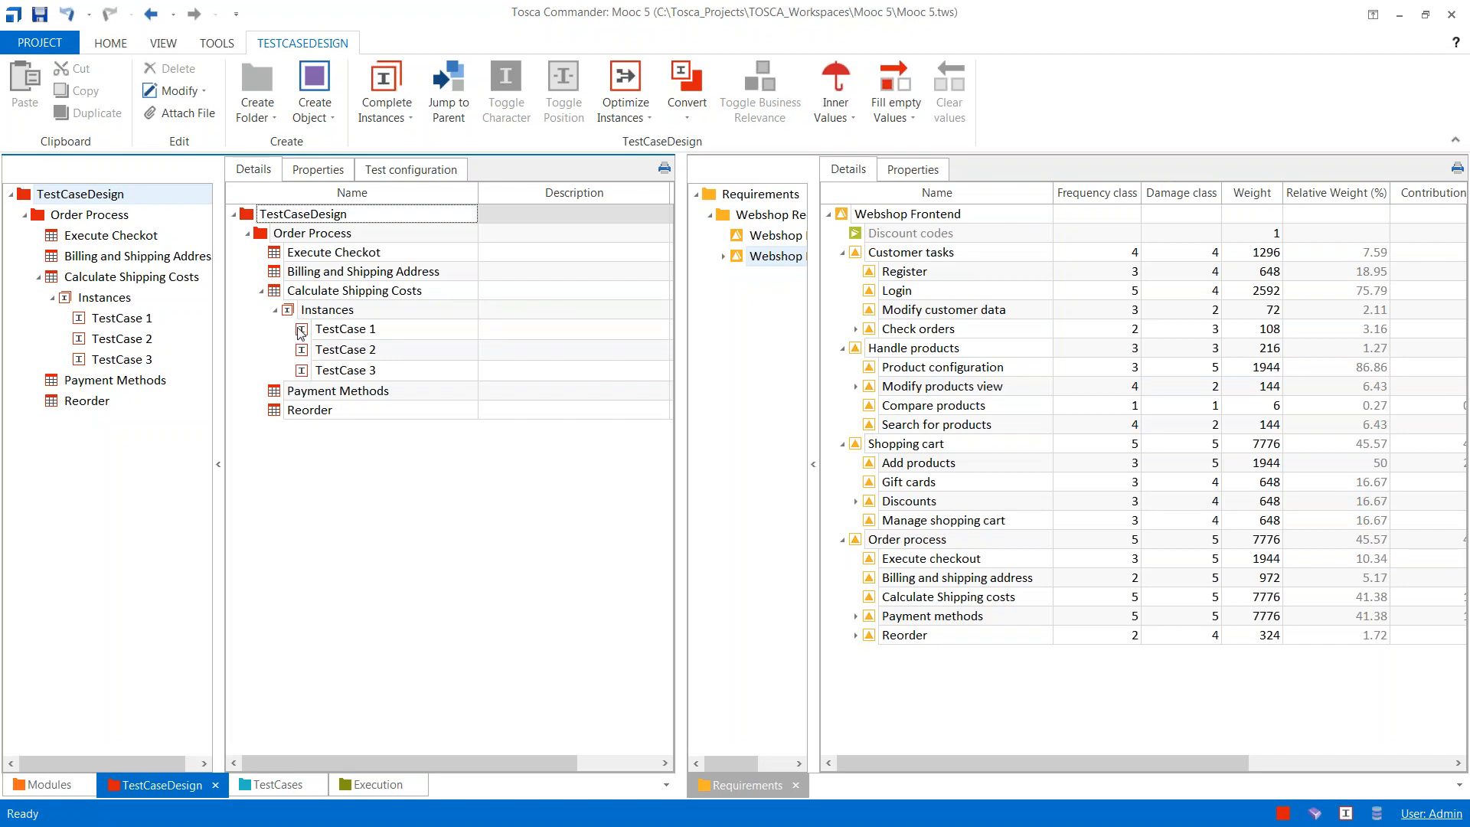
click(314, 331)
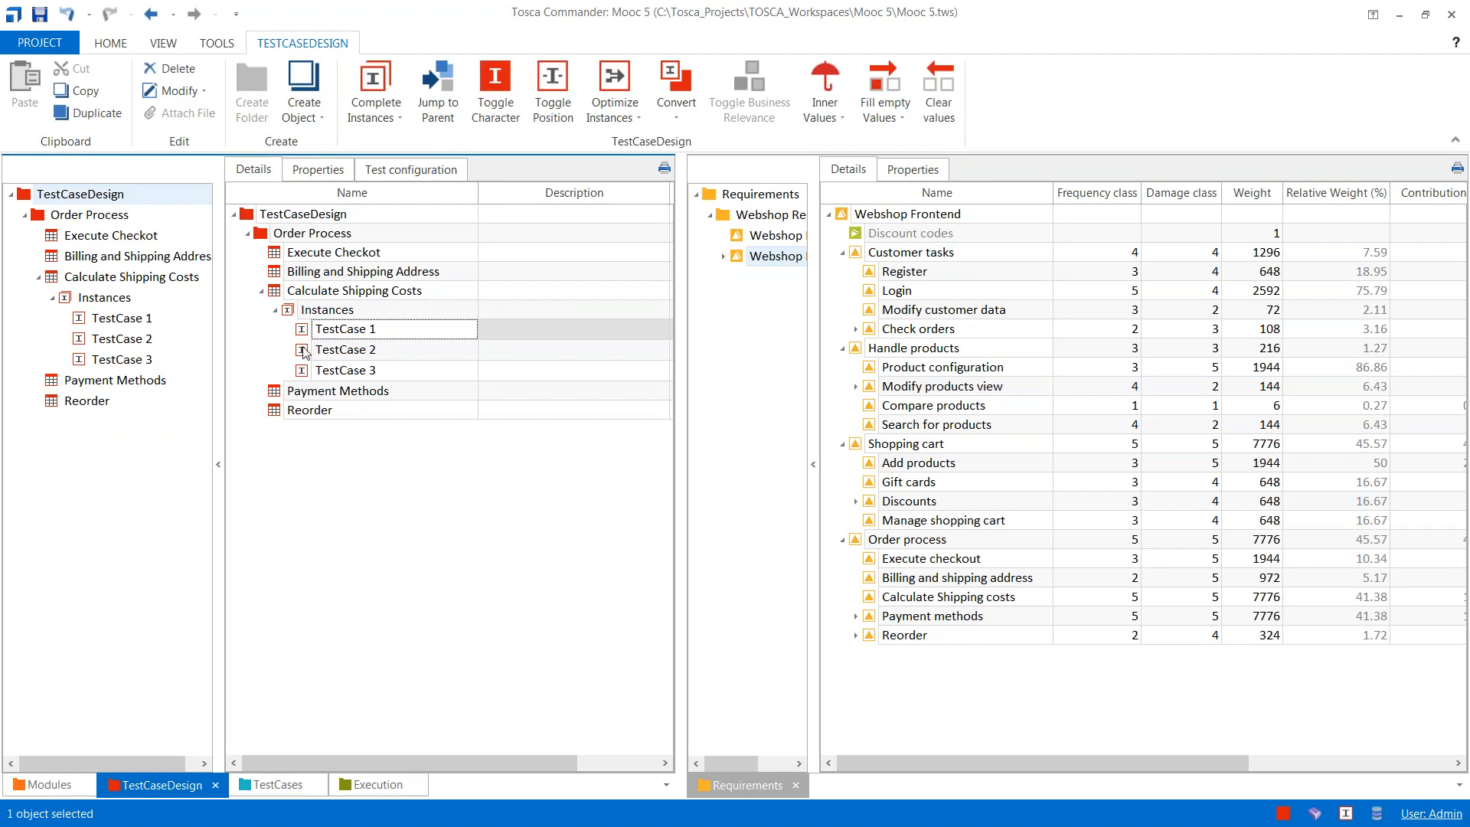
shift+click(304, 369)
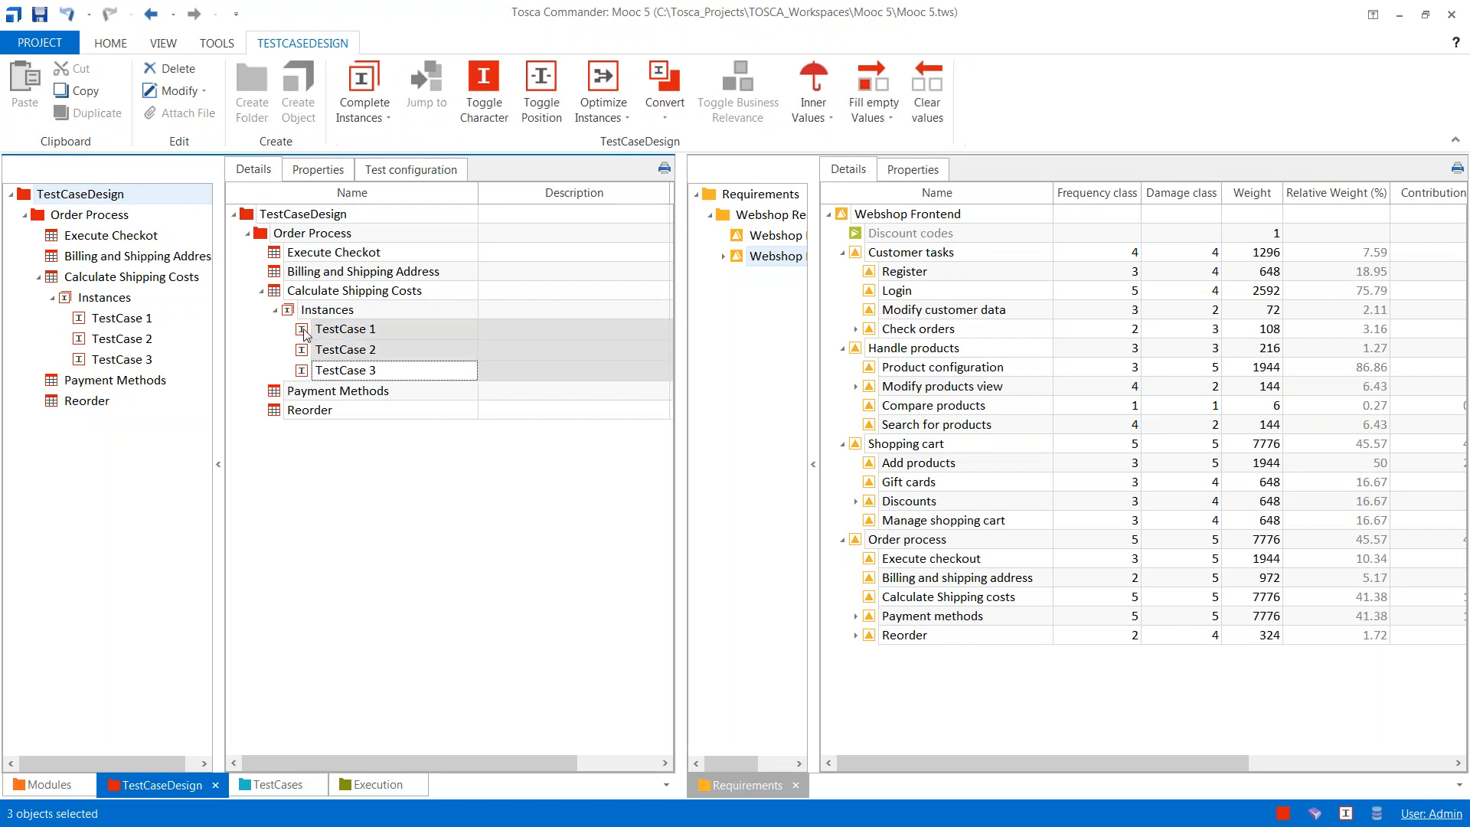
drag(303, 330, 871, 602)
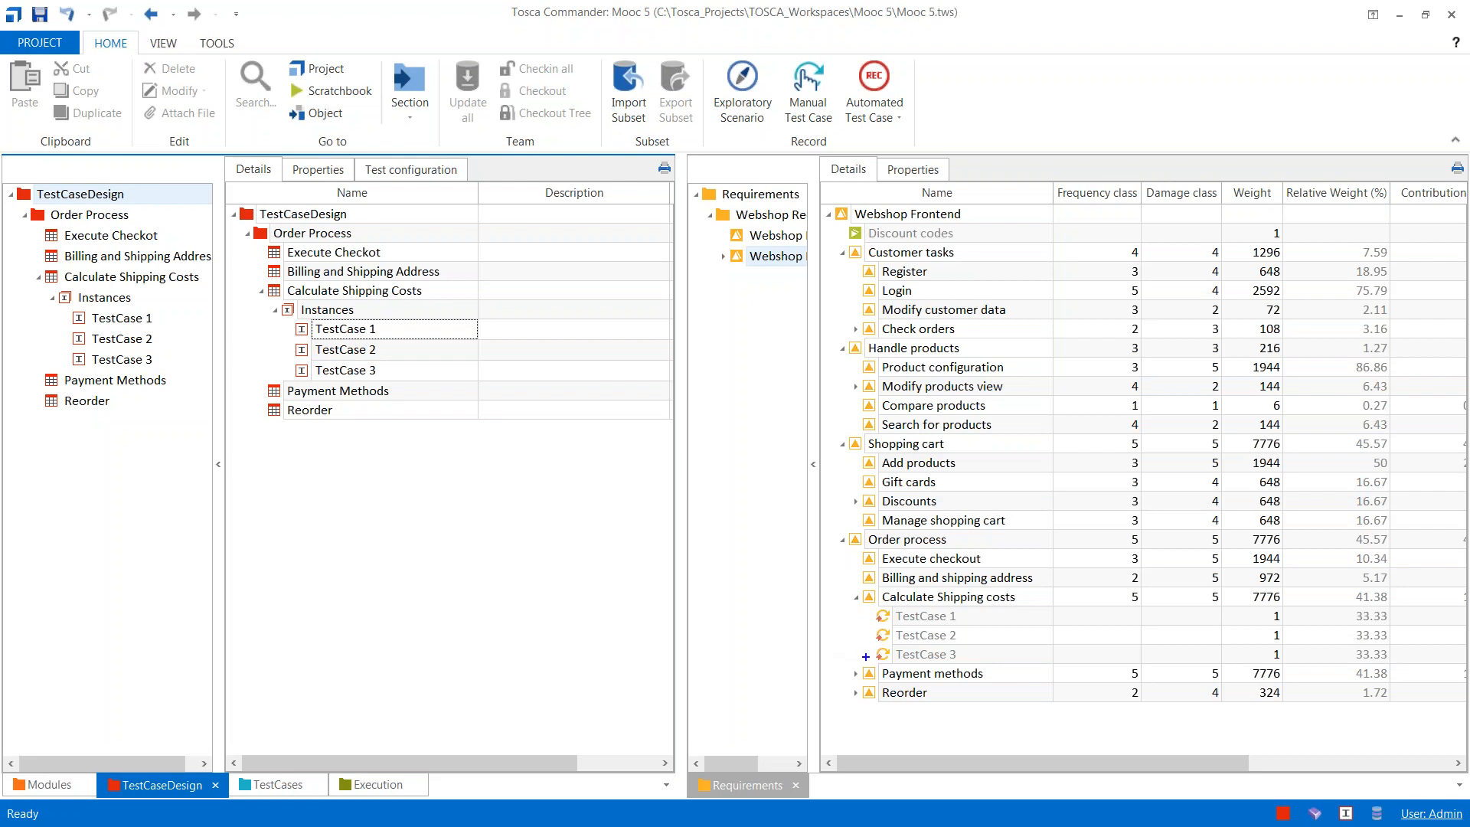
drag(869, 603, 893, 665)
Step: Widen the requirements view to examine the Calculate Shipping costs coverage and execution state, then restore the split layout
drag(680, 640, 514, 731)
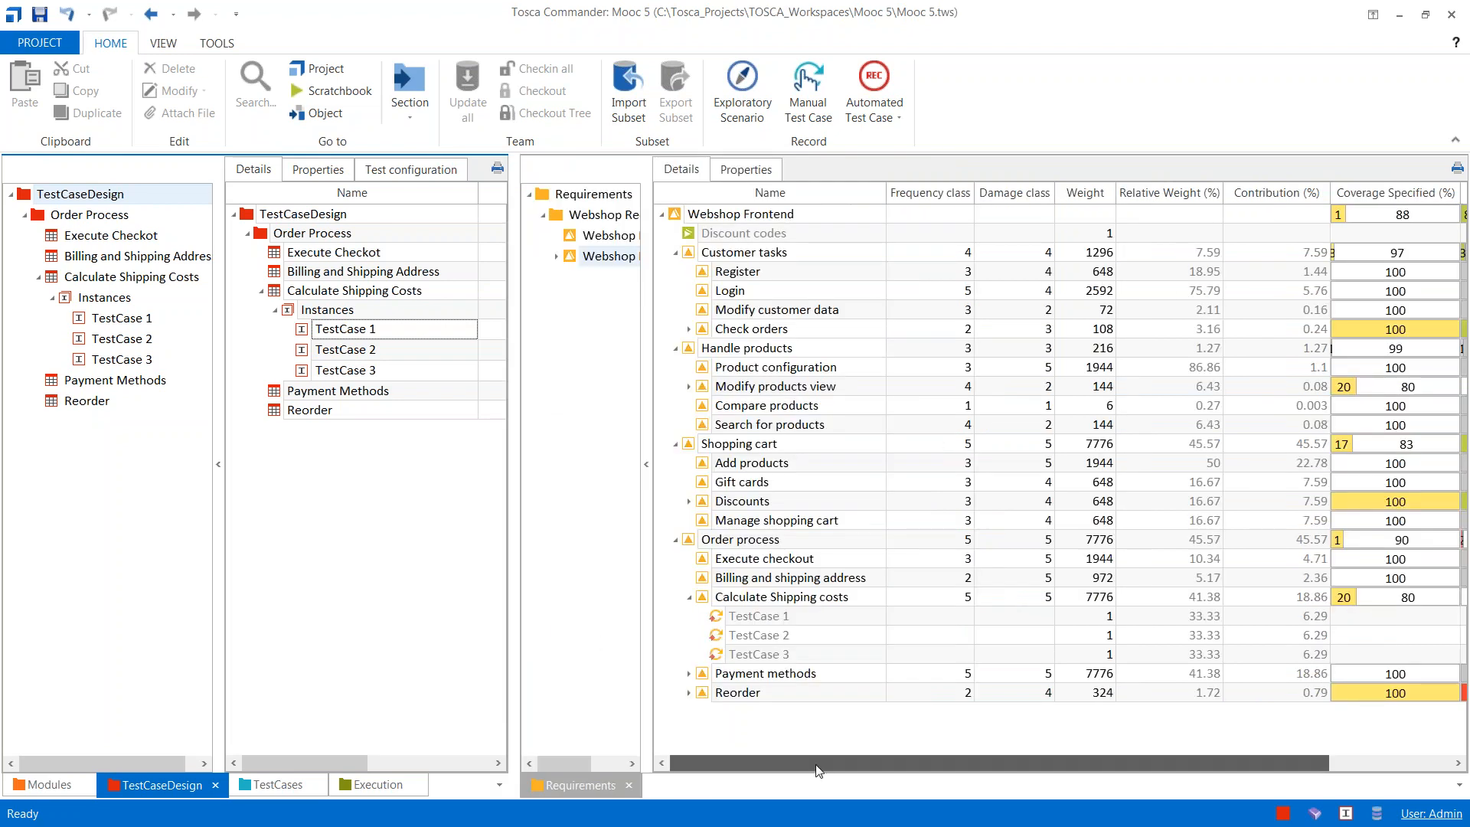
drag(819, 763, 920, 755)
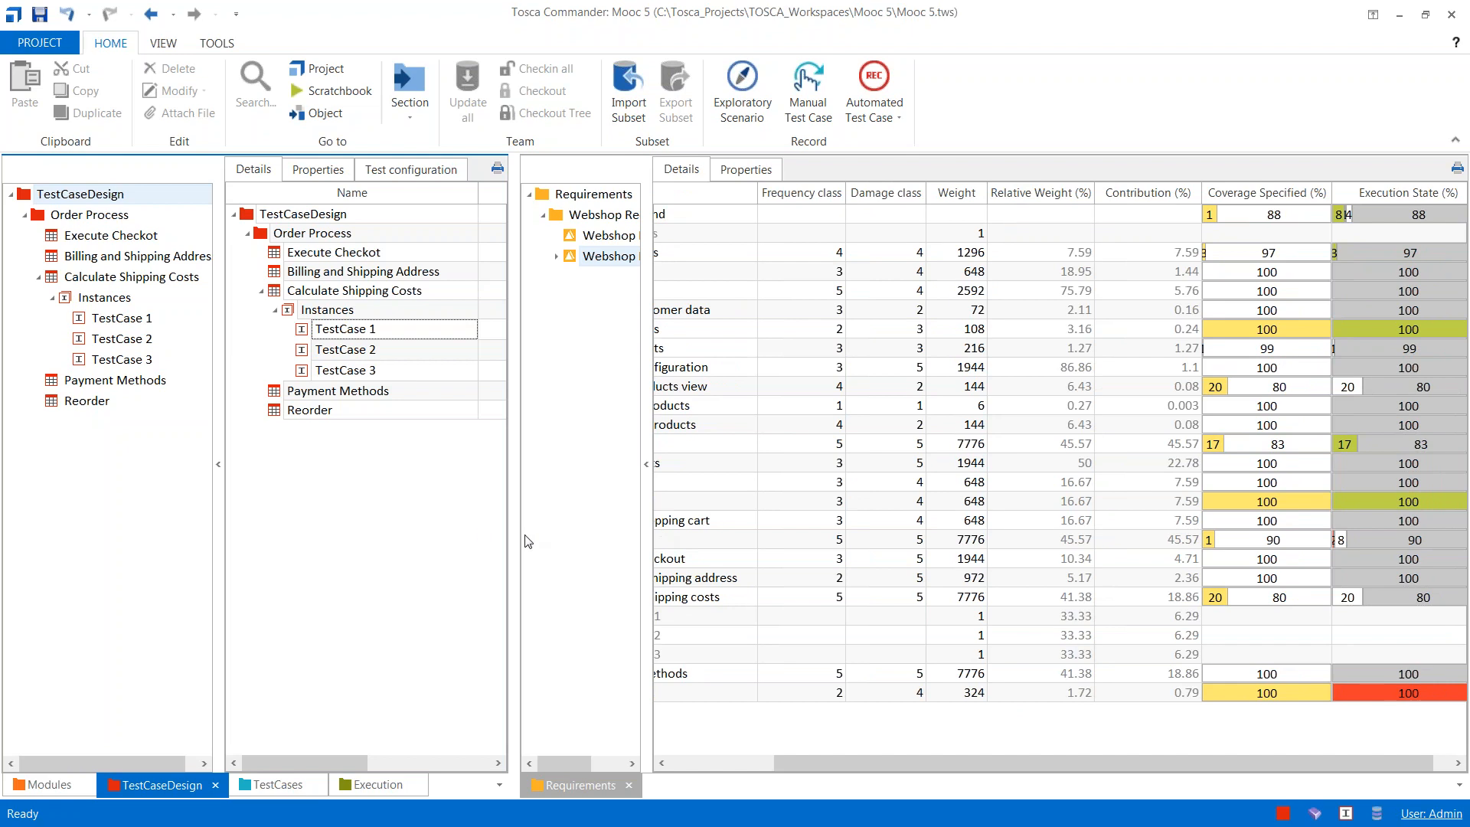
mouse_move(526, 540)
mouse_down()
mouse_move(358, 525)
mouse_move(526, 525)
mouse_up()
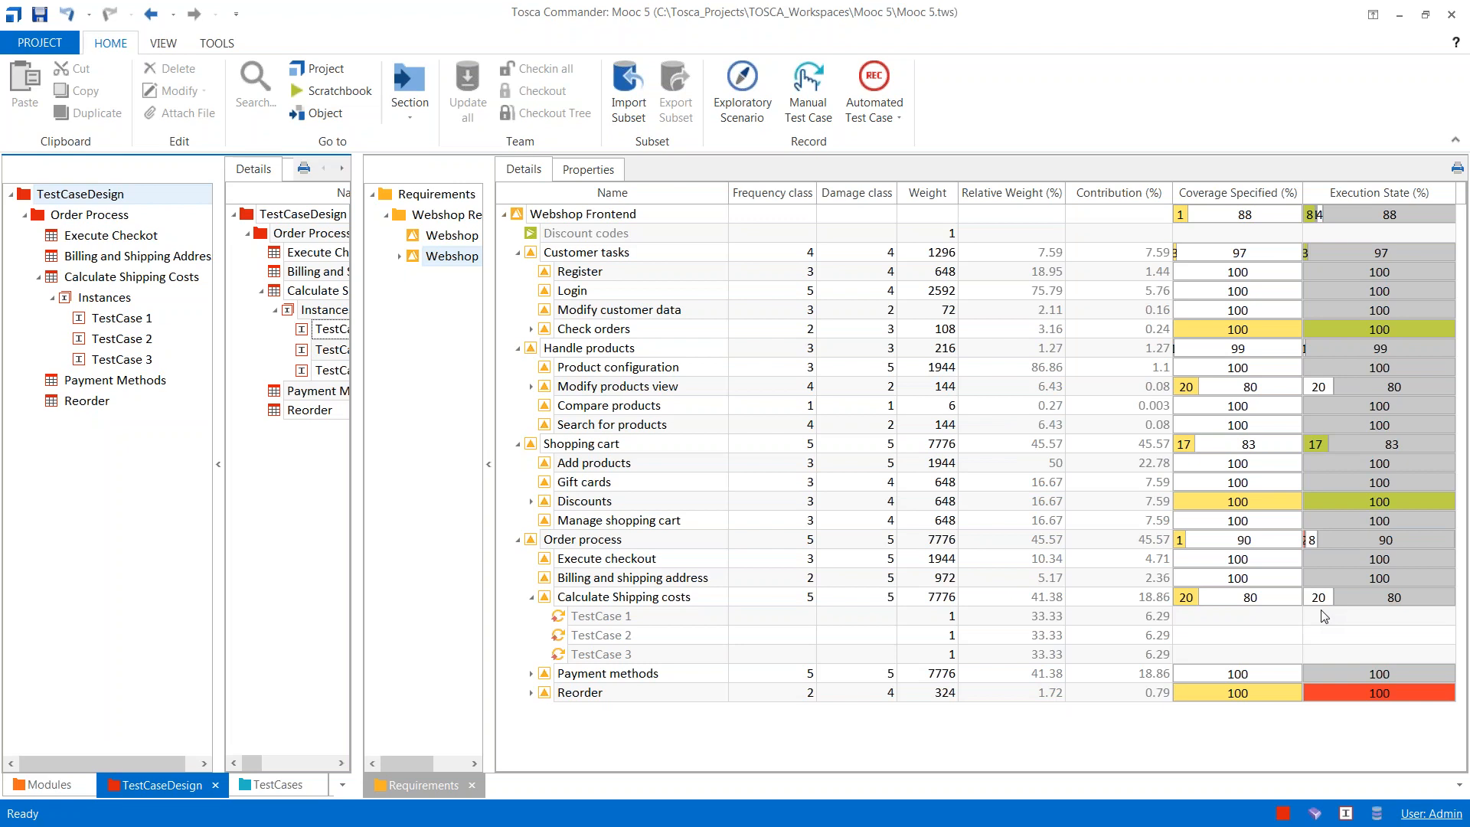
drag(490, 564, 592, 557)
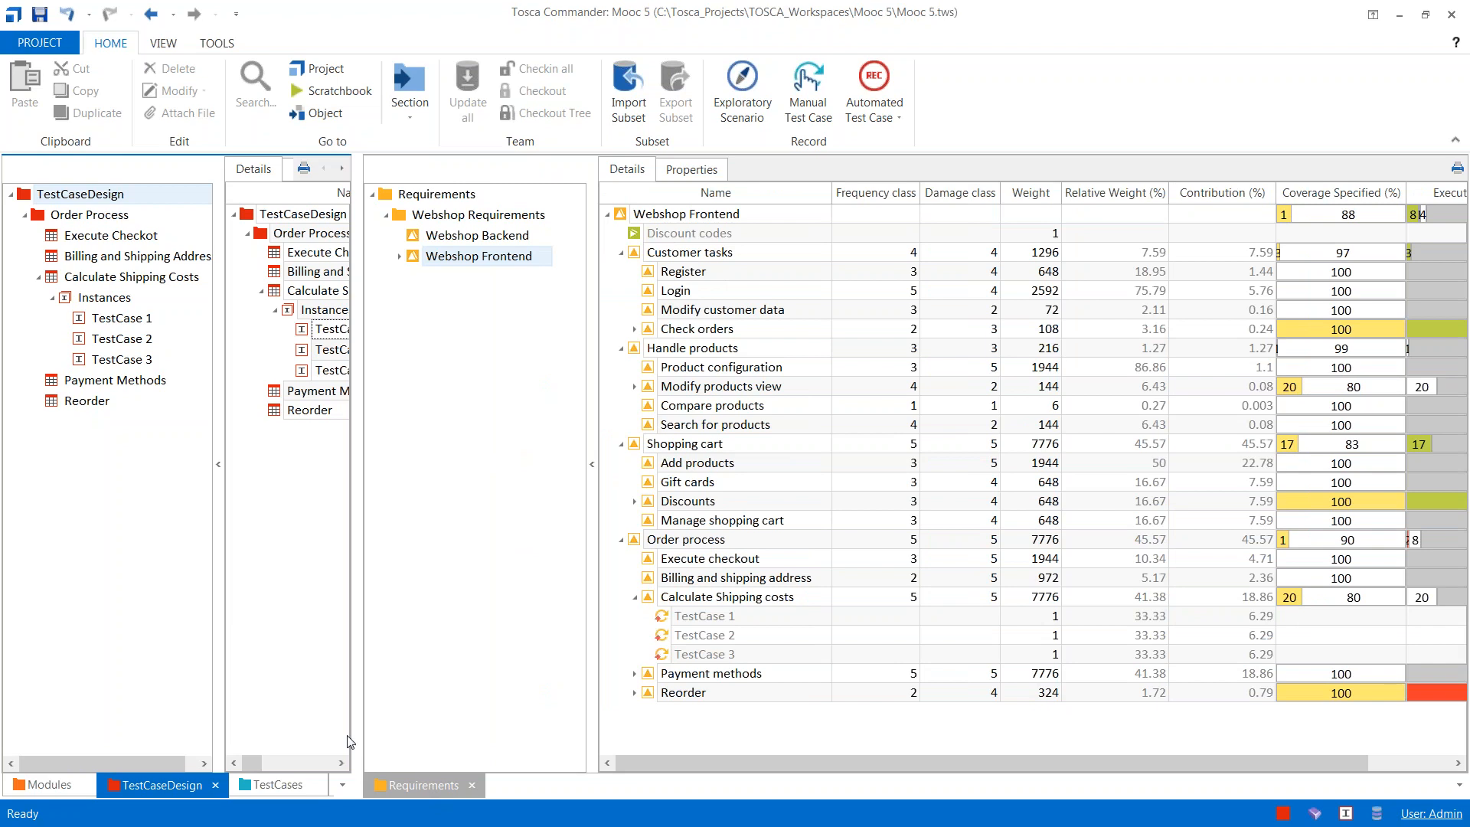
drag(357, 723, 760, 724)
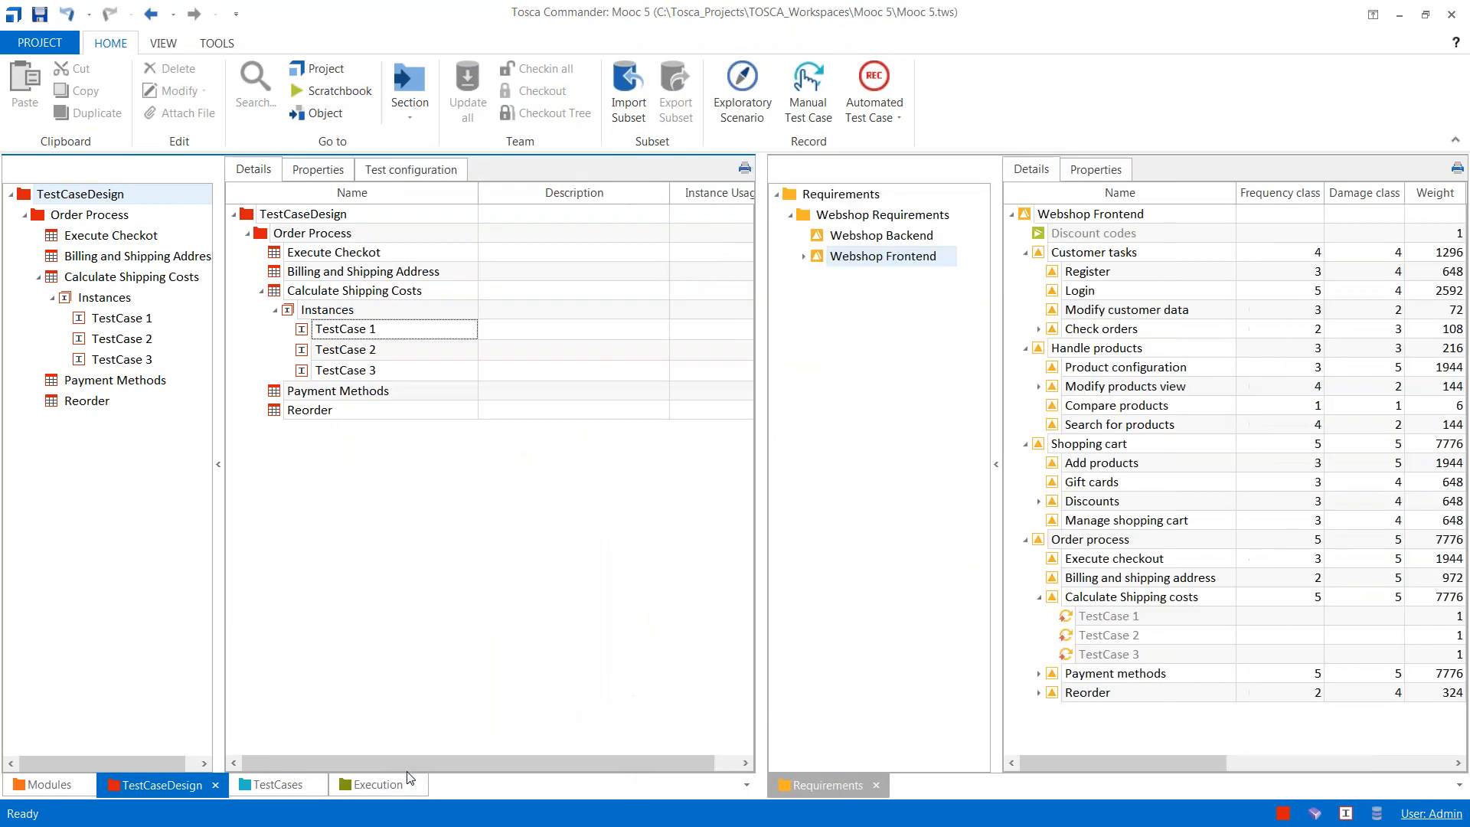
Step: Show TestCases beside TestCaseDesign to compare the Shipping costs template instance's test cases with the Calculate Shipping Costs instances
click(269, 786)
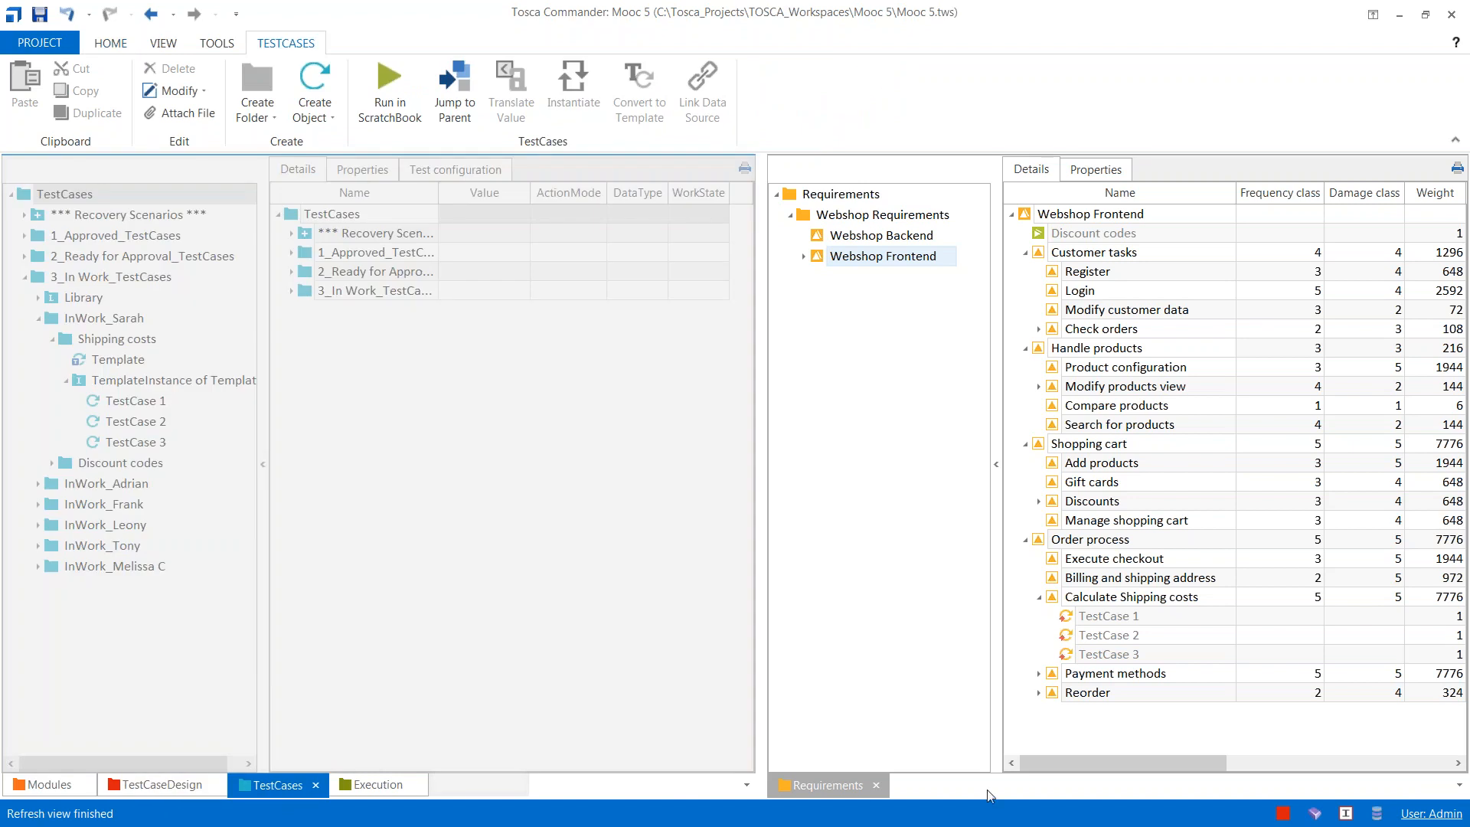
drag(277, 785, 933, 787)
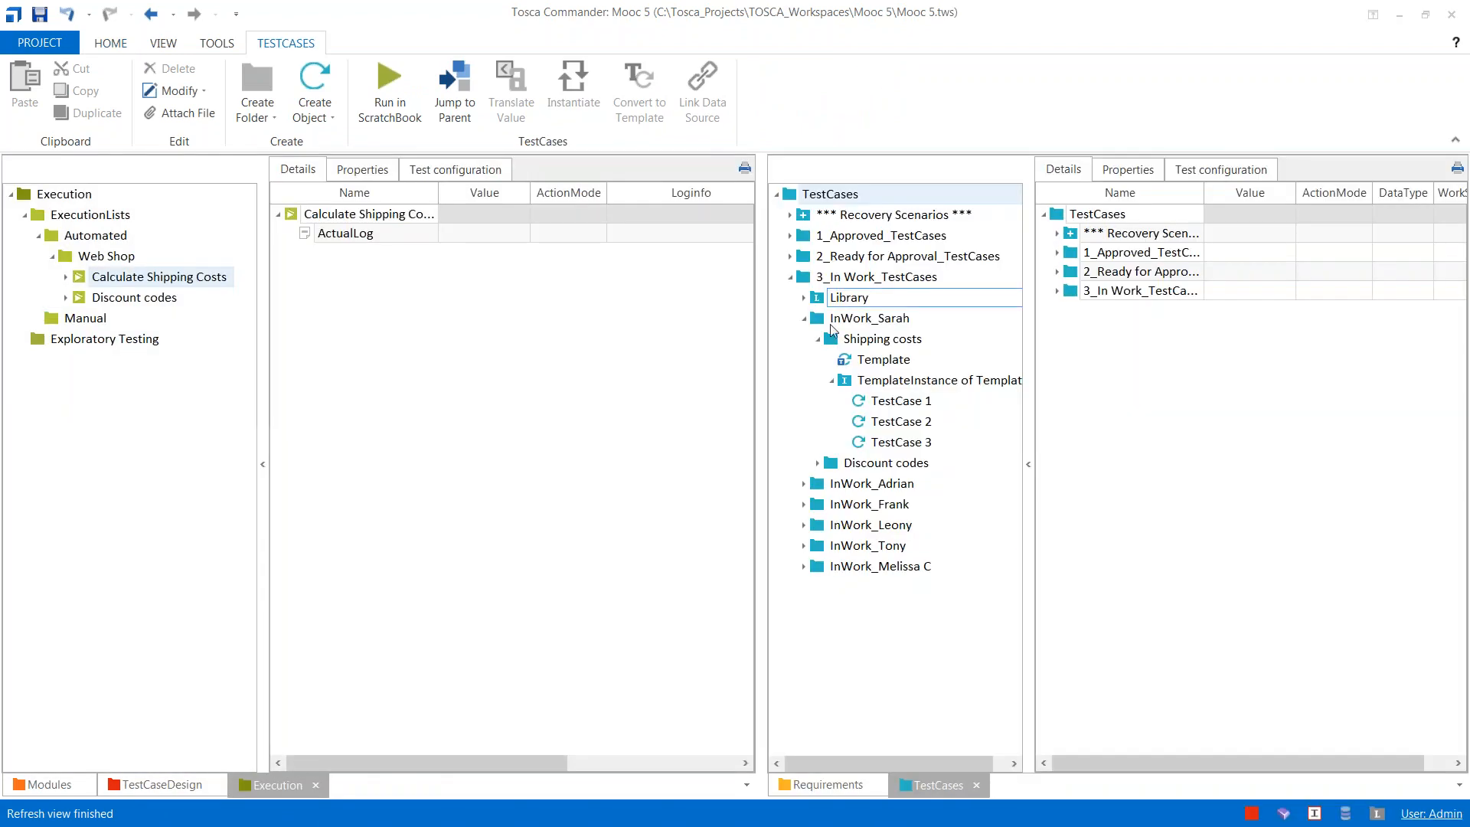
click(159, 782)
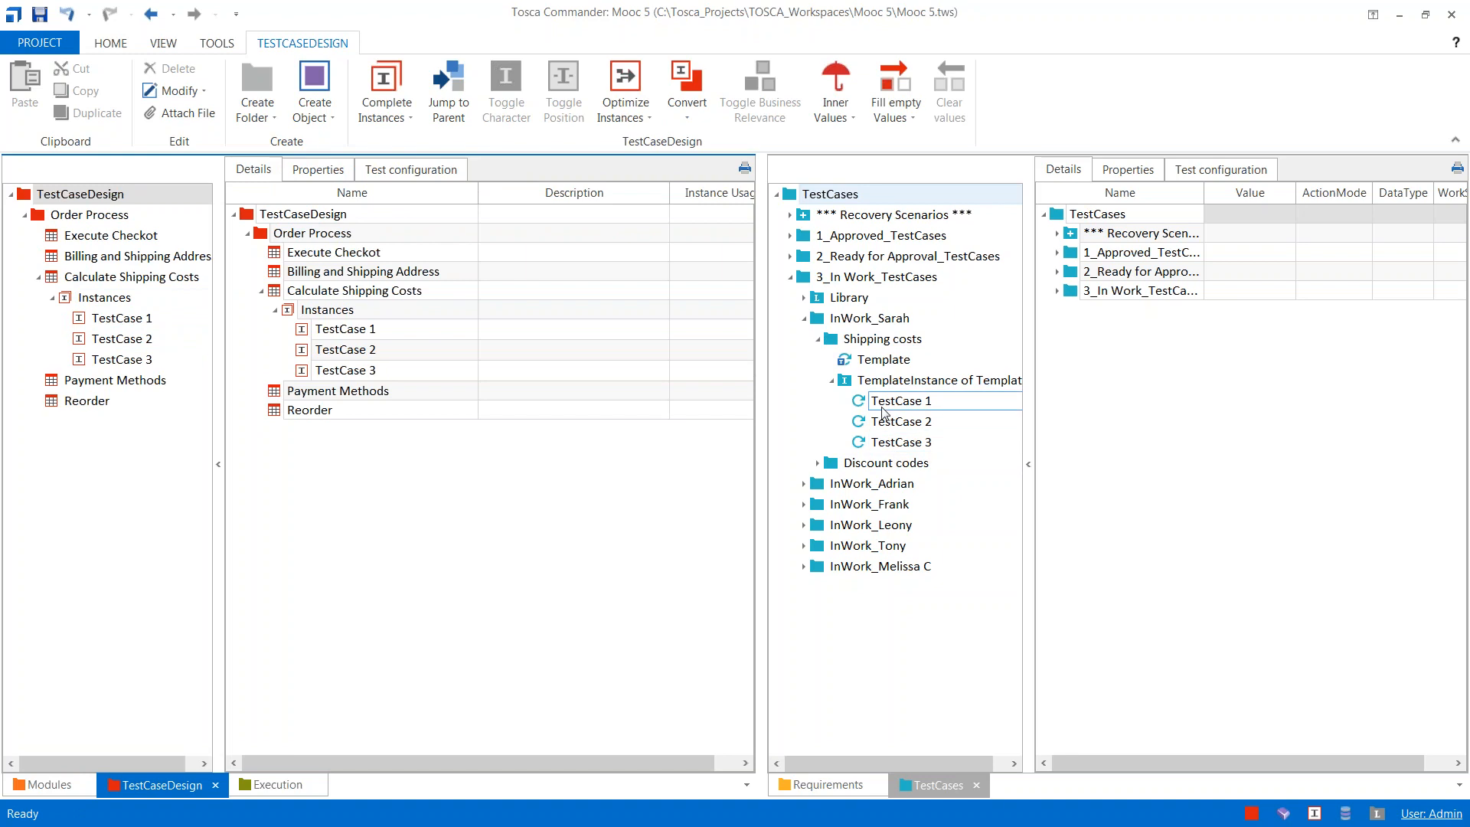
click(873, 403)
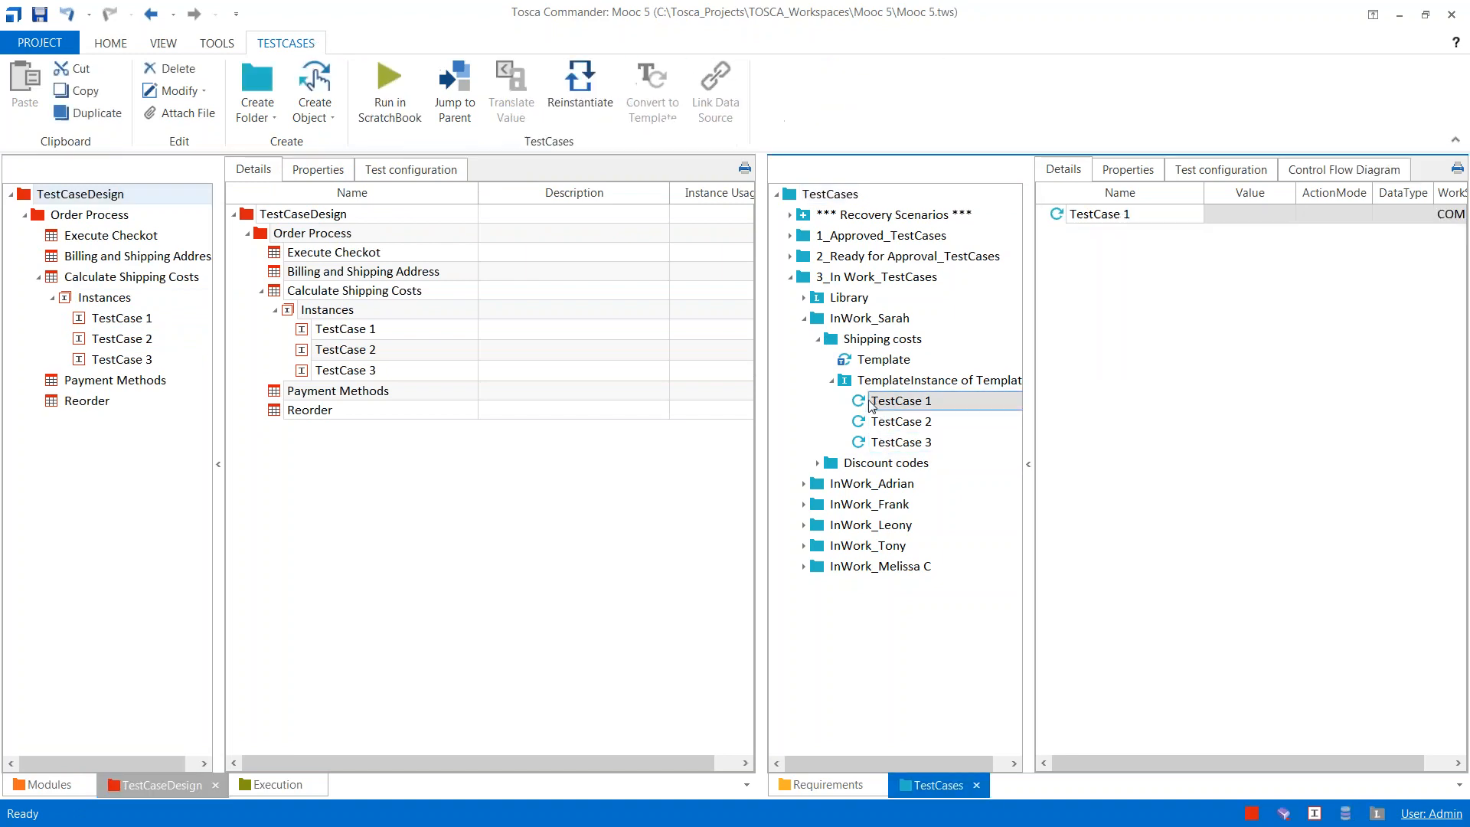
click(873, 381)
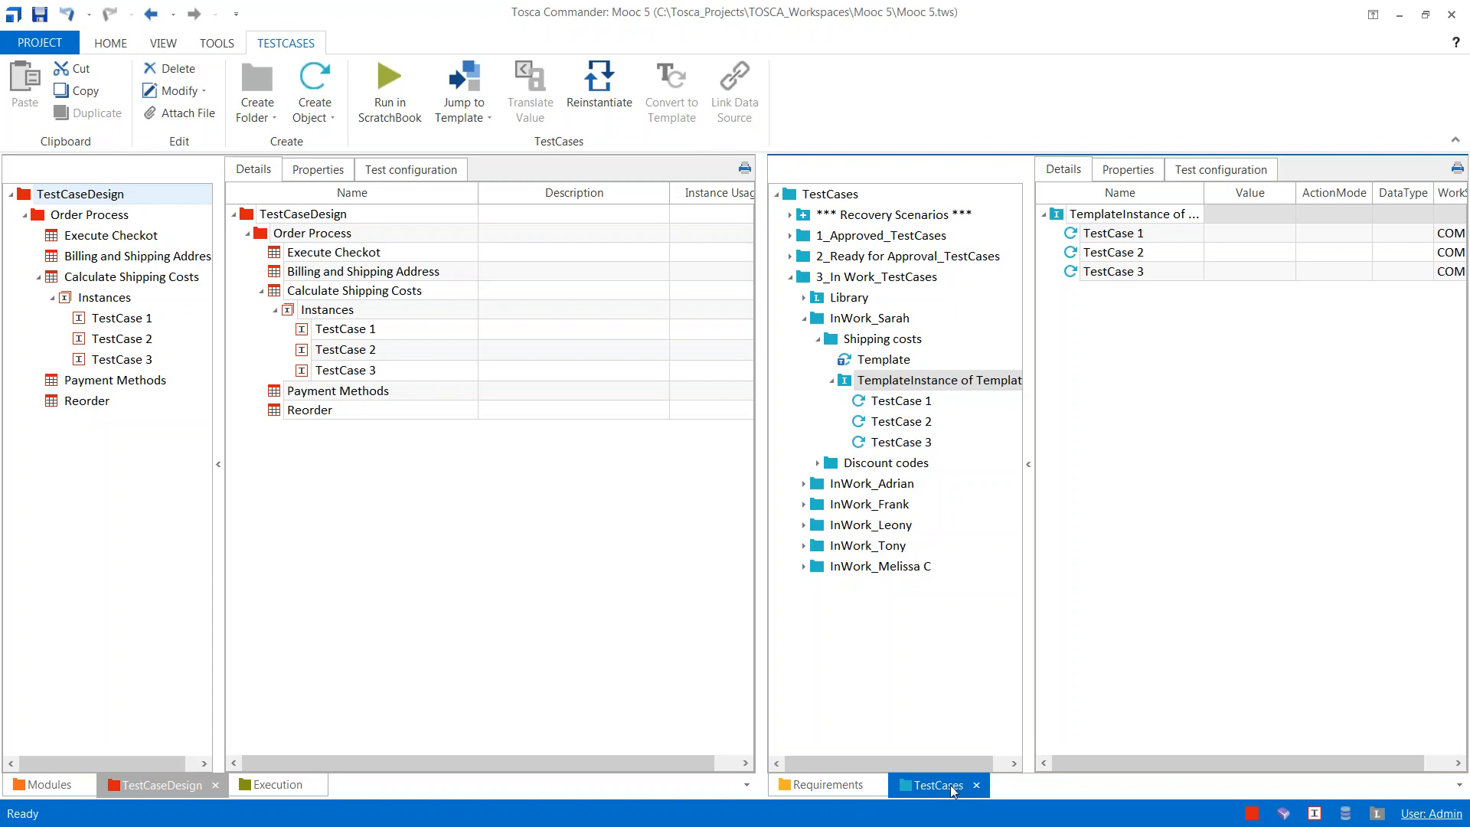
Step: Place TestCases opposite Requirements and link the template instance's TestCase 1, TestCase 2 and TestCase 3 to the Calculate Shipping costs requirement
drag(939, 784, 379, 789)
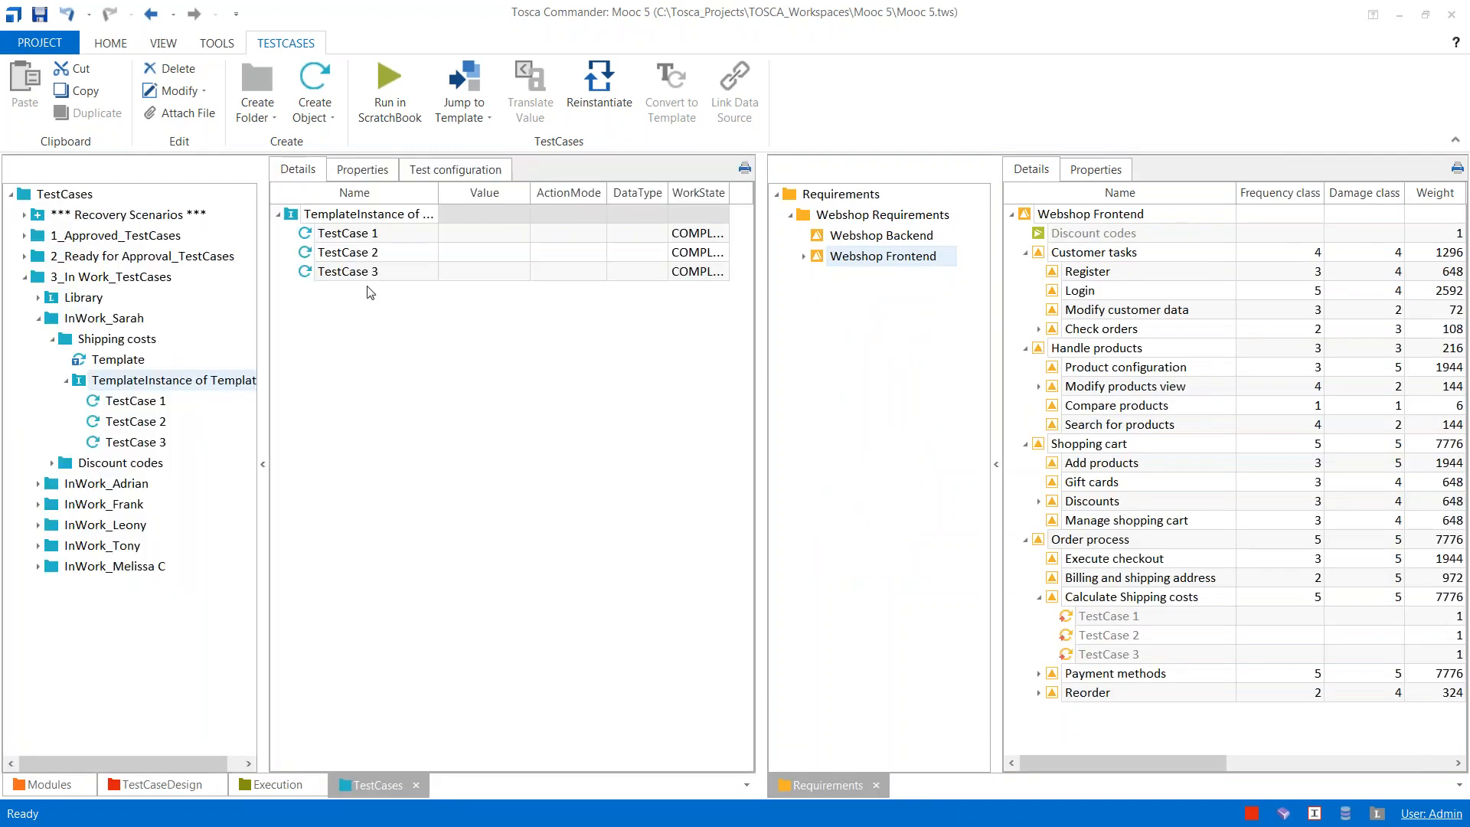
click(306, 236)
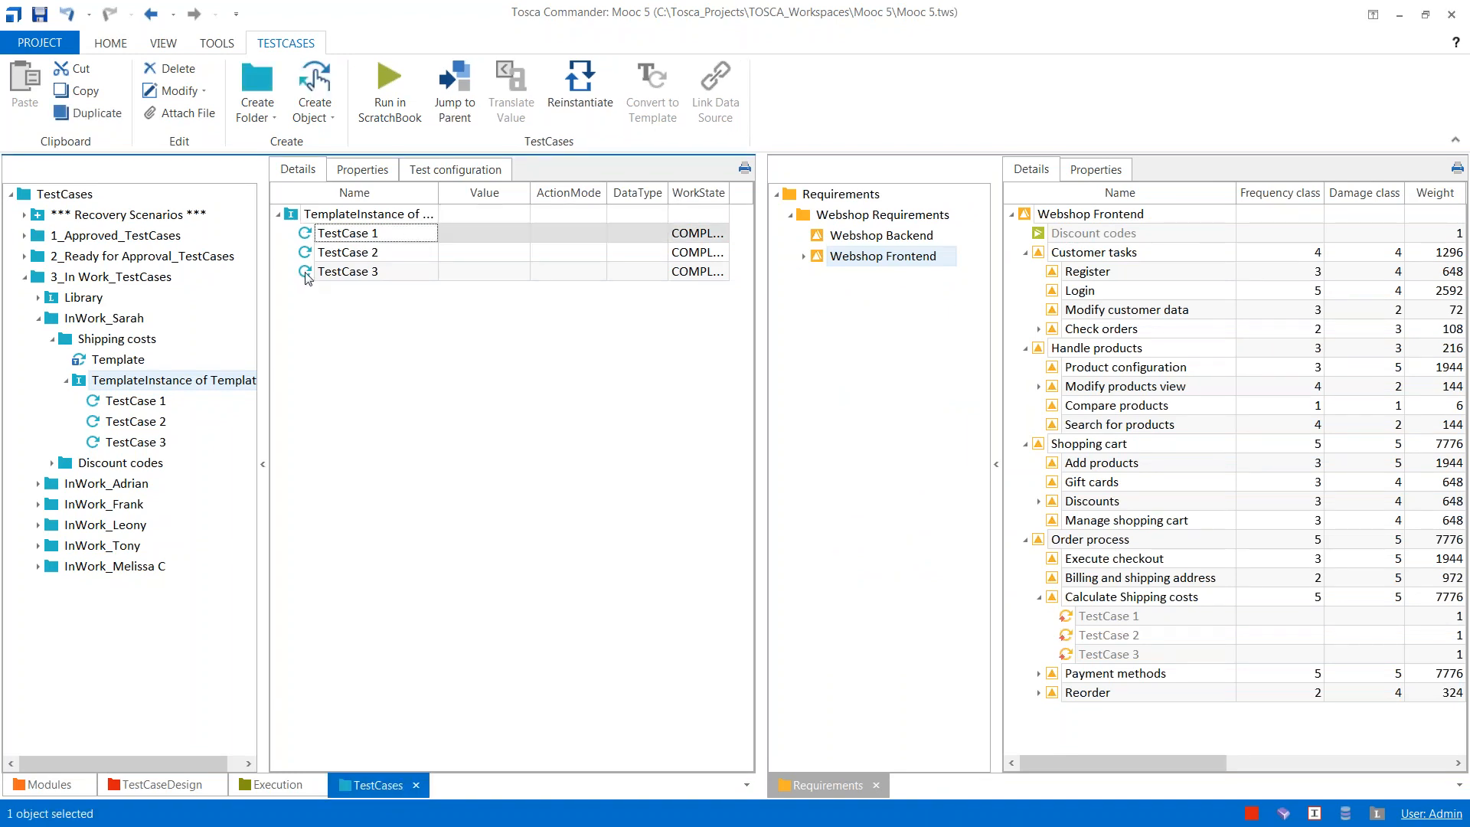
shift+click(305, 271)
drag(305, 250, 1057, 600)
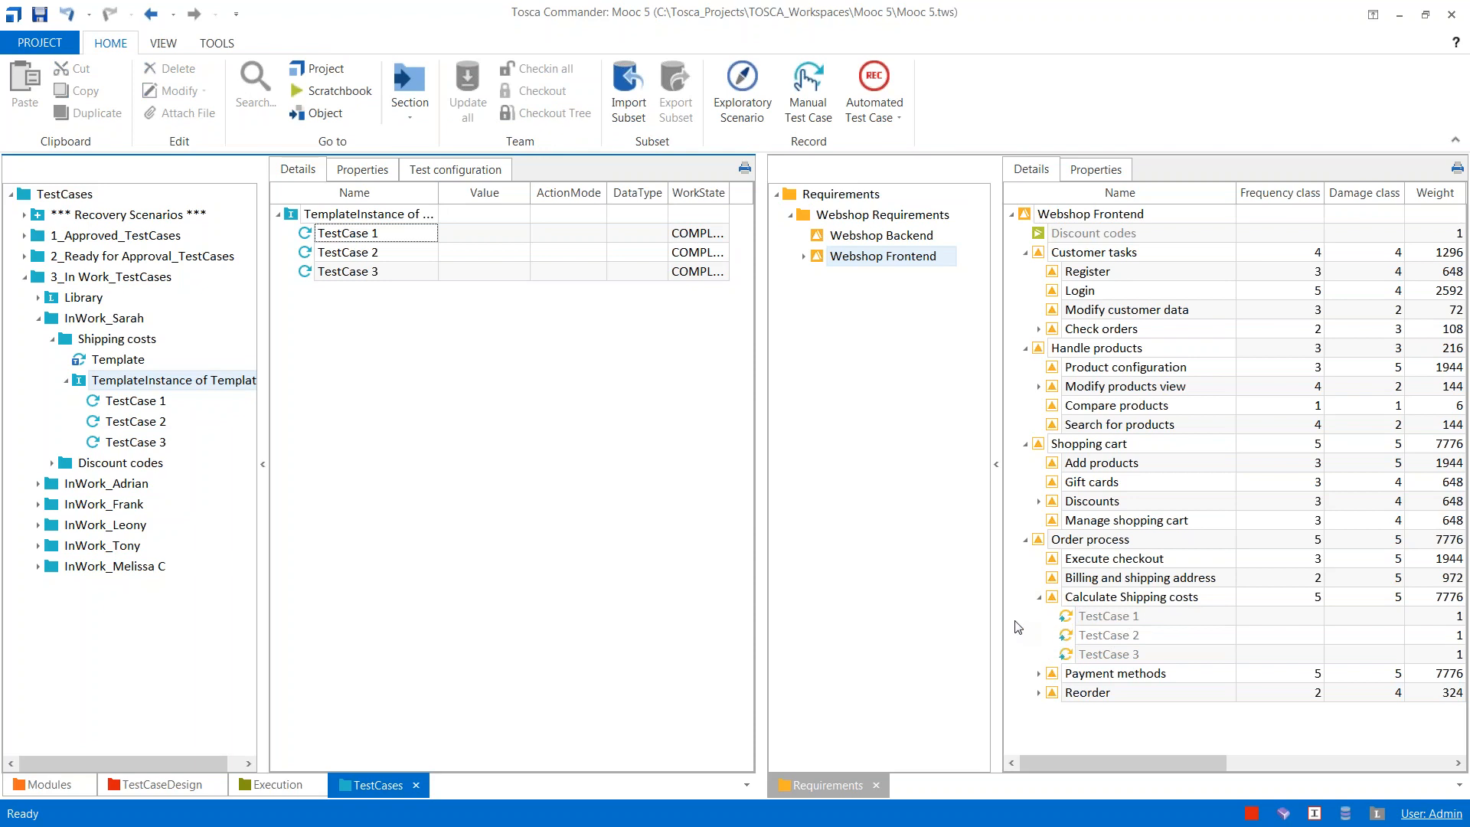
Step: Examine the template instance test cases' WorkState alongside the Coverage Specified column for the Calculate Shipping costs requirement
mouse_move(996, 613)
mouse_down()
mouse_move(932, 609)
mouse_move(875, 700)
mouse_up()
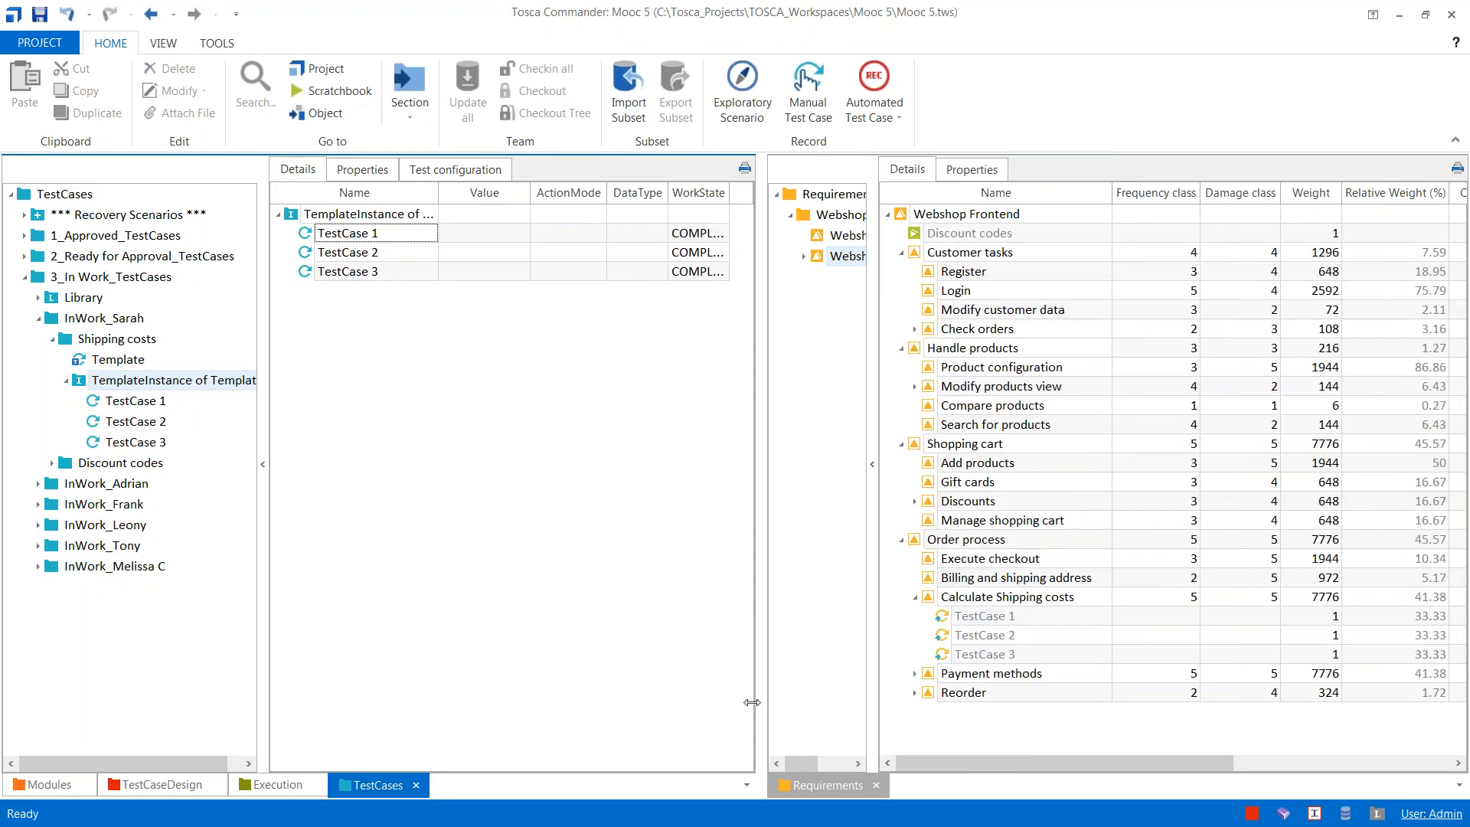
drag(760, 703, 490, 709)
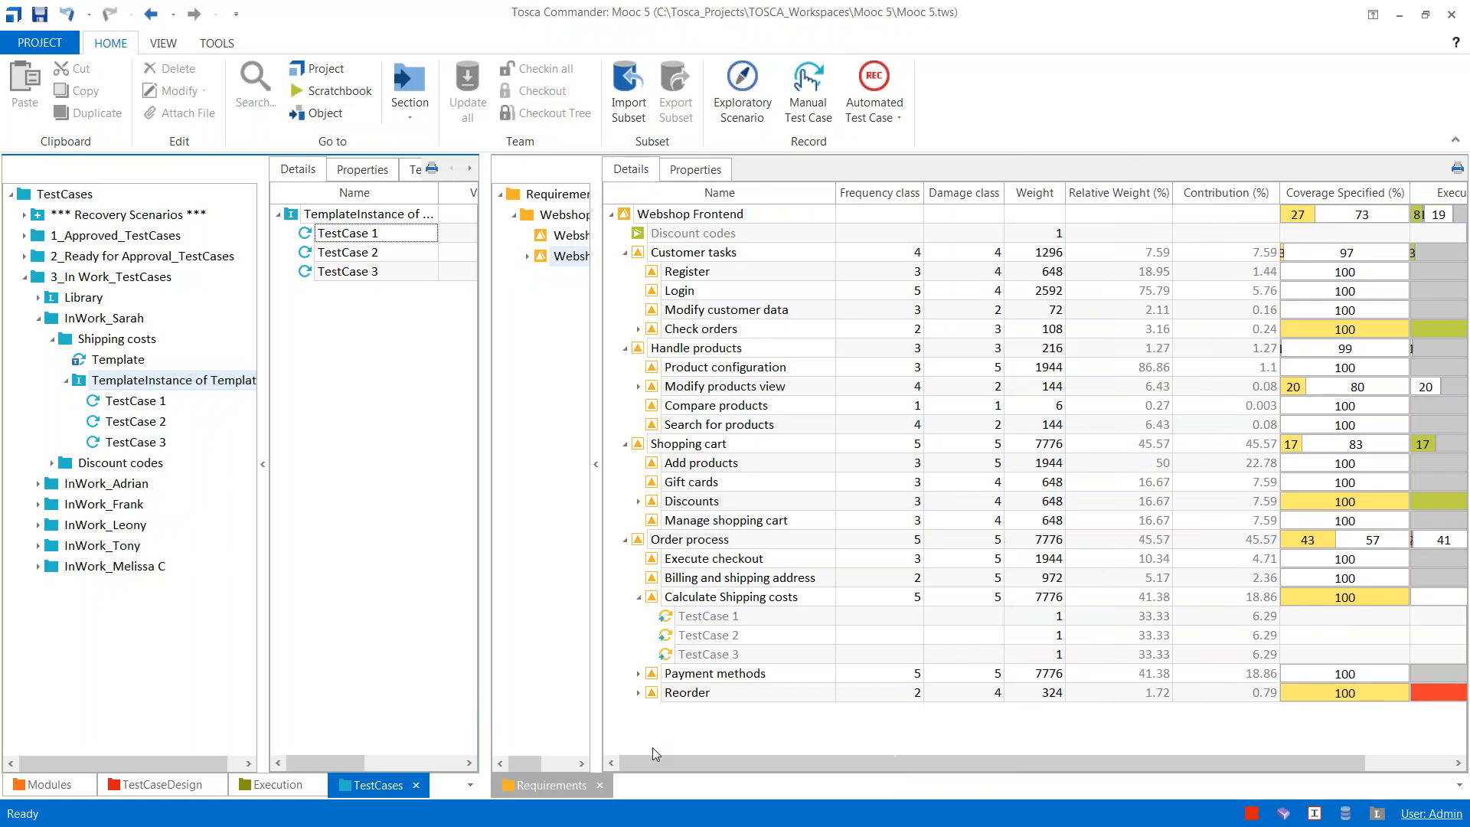
drag(661, 761, 663, 761)
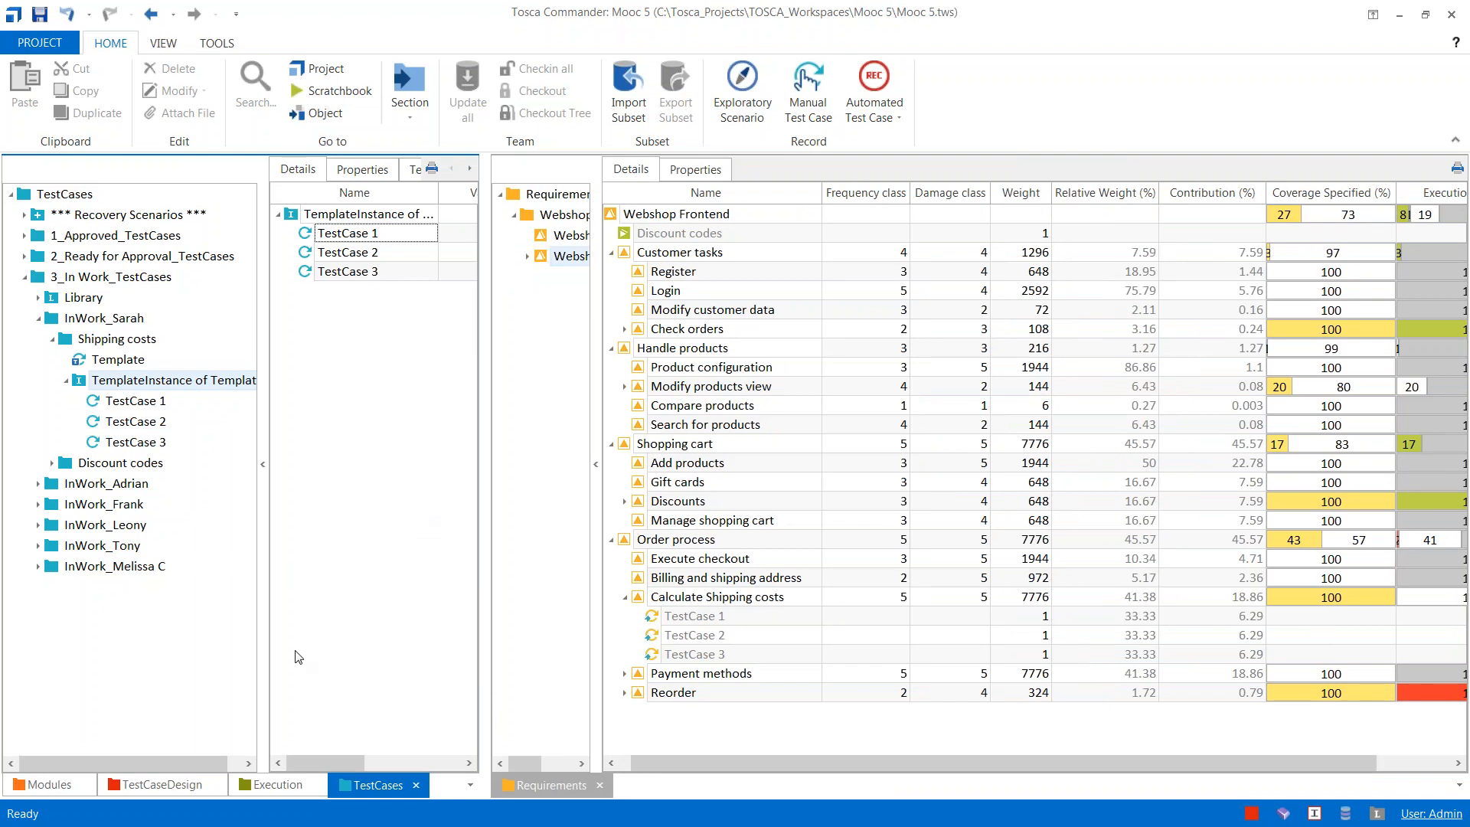
drag(302, 761, 406, 751)
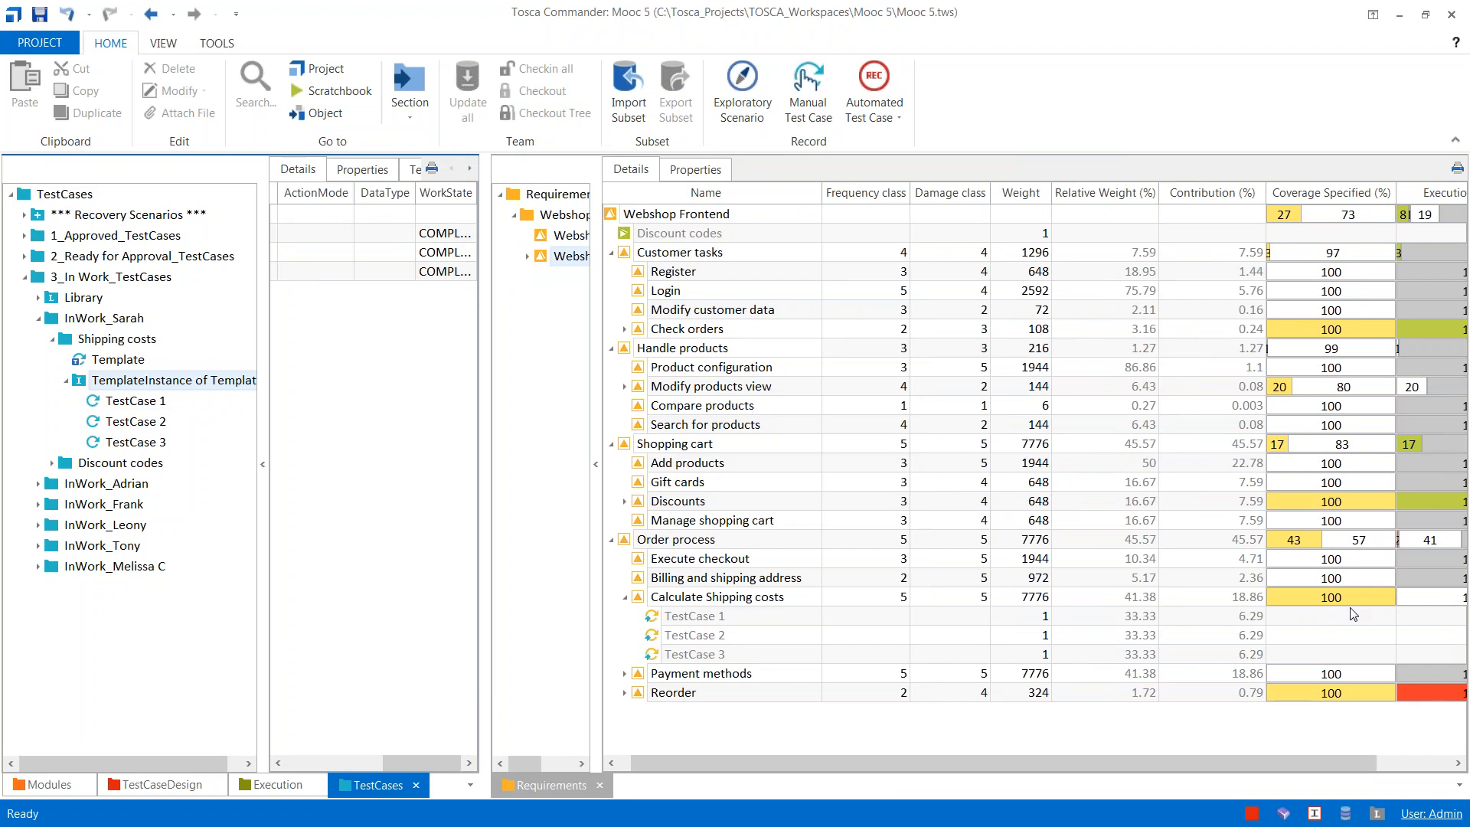
drag(810, 765, 786, 771)
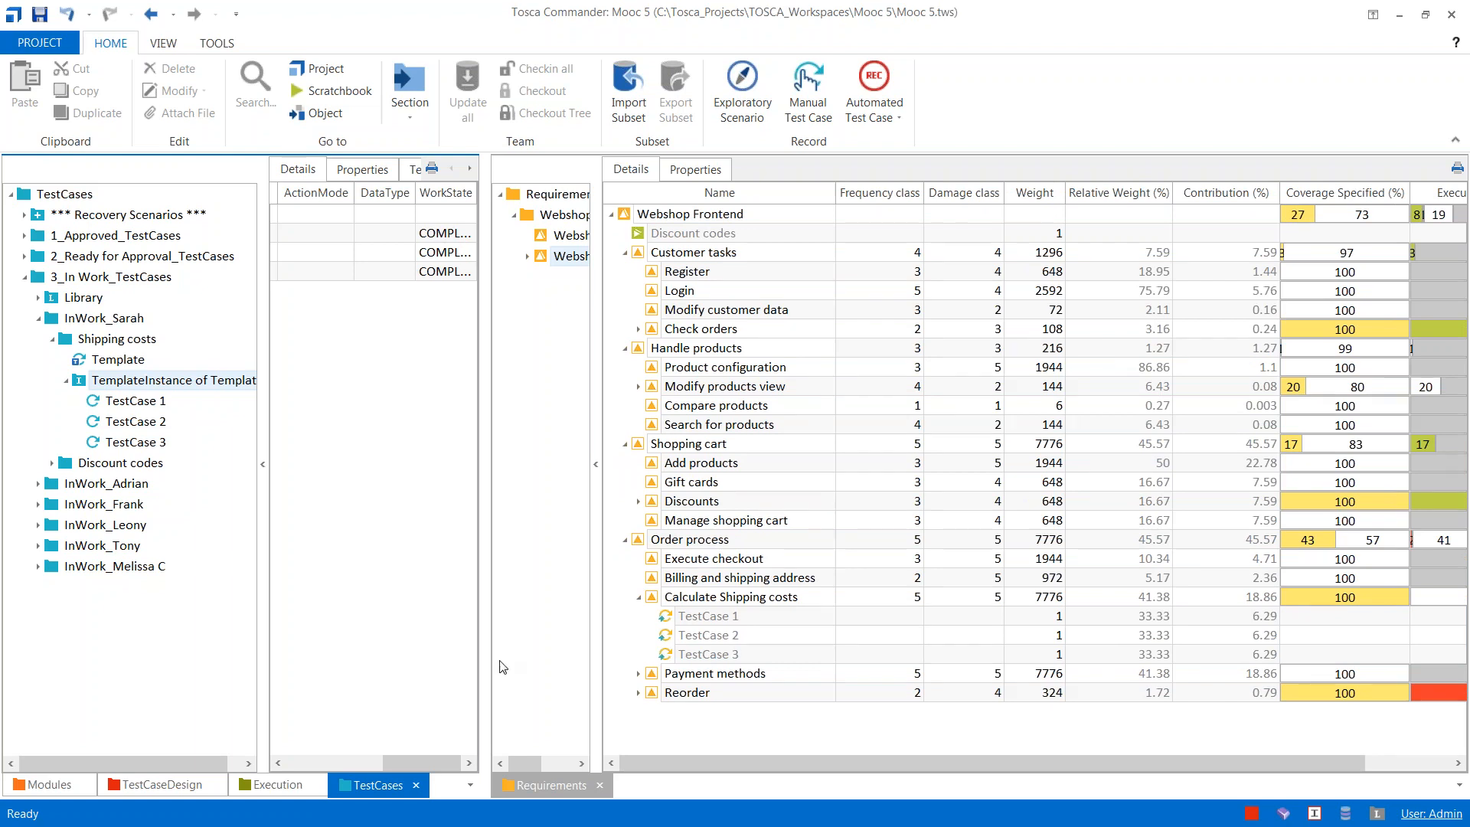
Step: Place TestCases opposite Execution and add the Shipping costs template instance to the Calculate Shipping Costs execution list
click(283, 786)
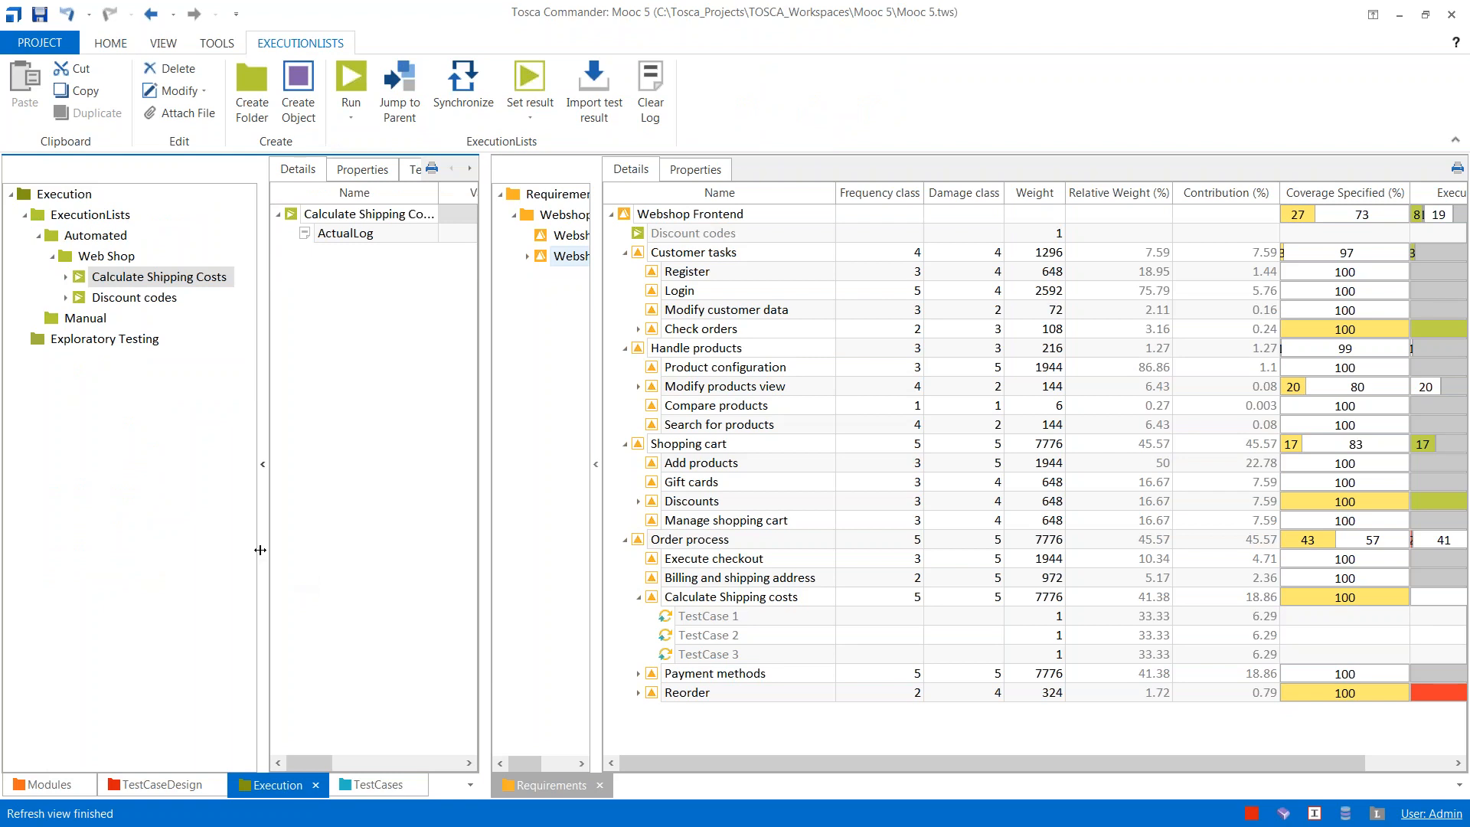
drag(260, 550, 220, 550)
drag(482, 503, 522, 499)
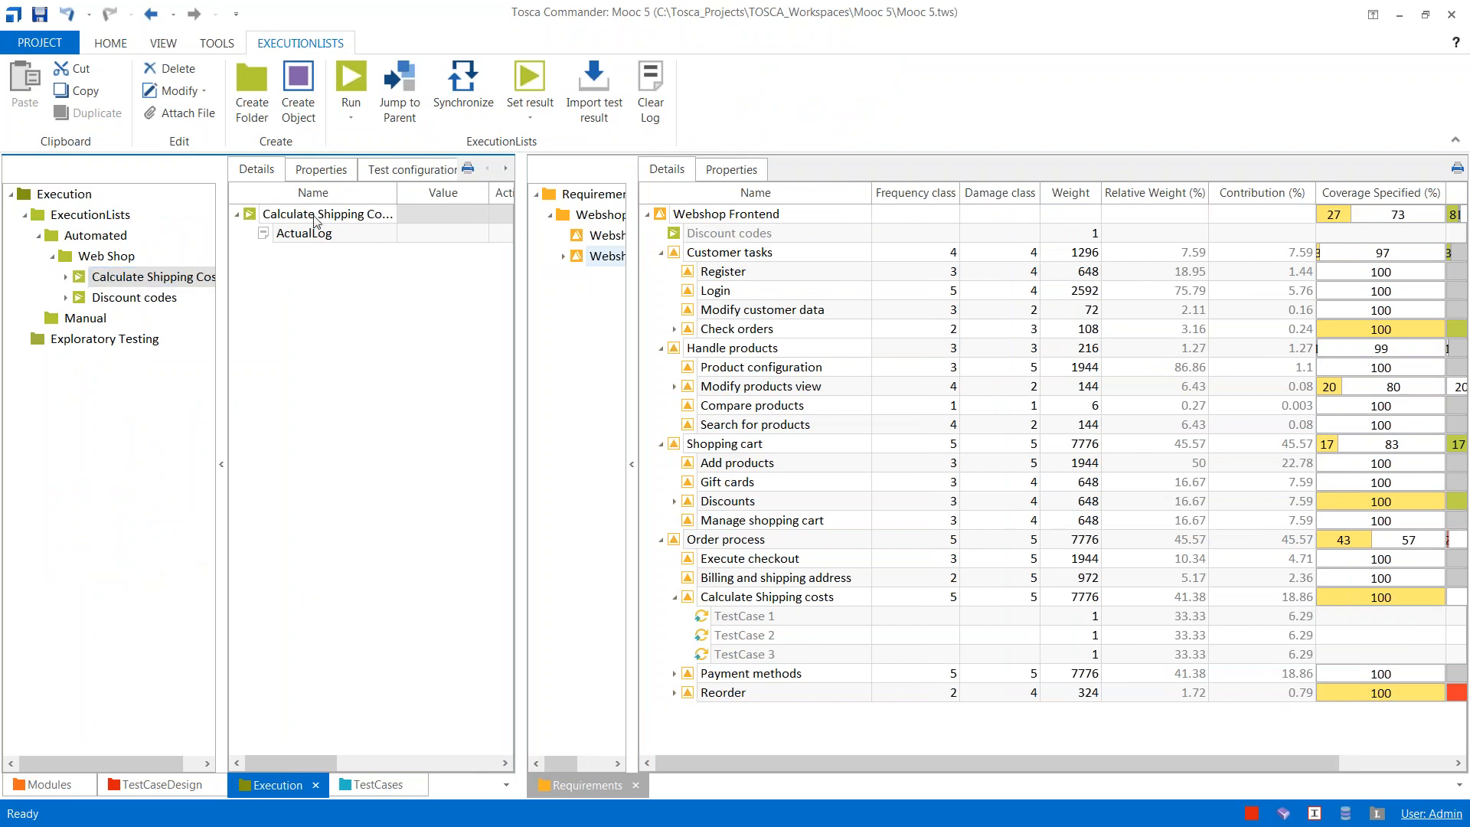
drag(383, 792, 693, 794)
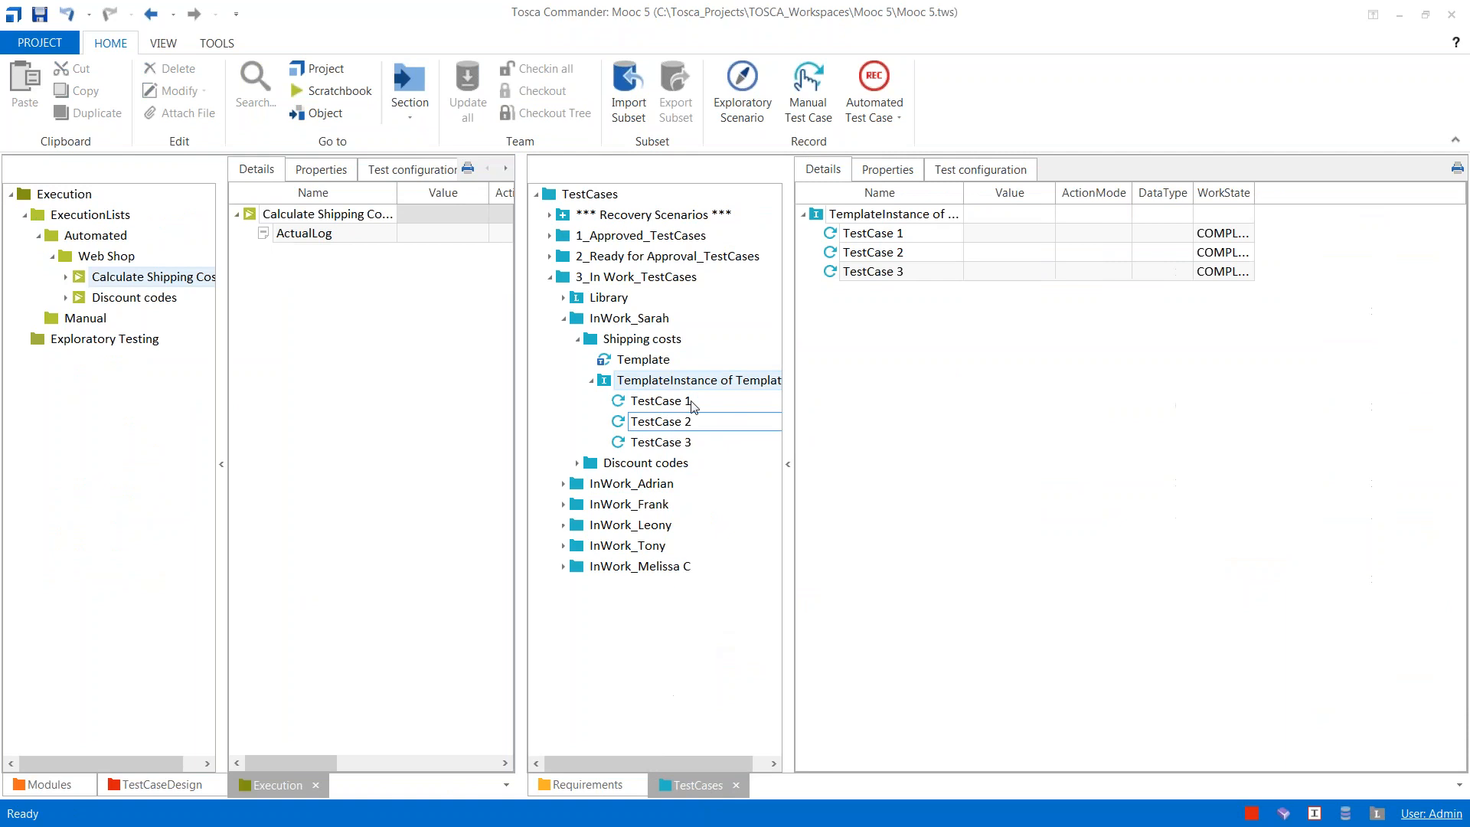
click(823, 218)
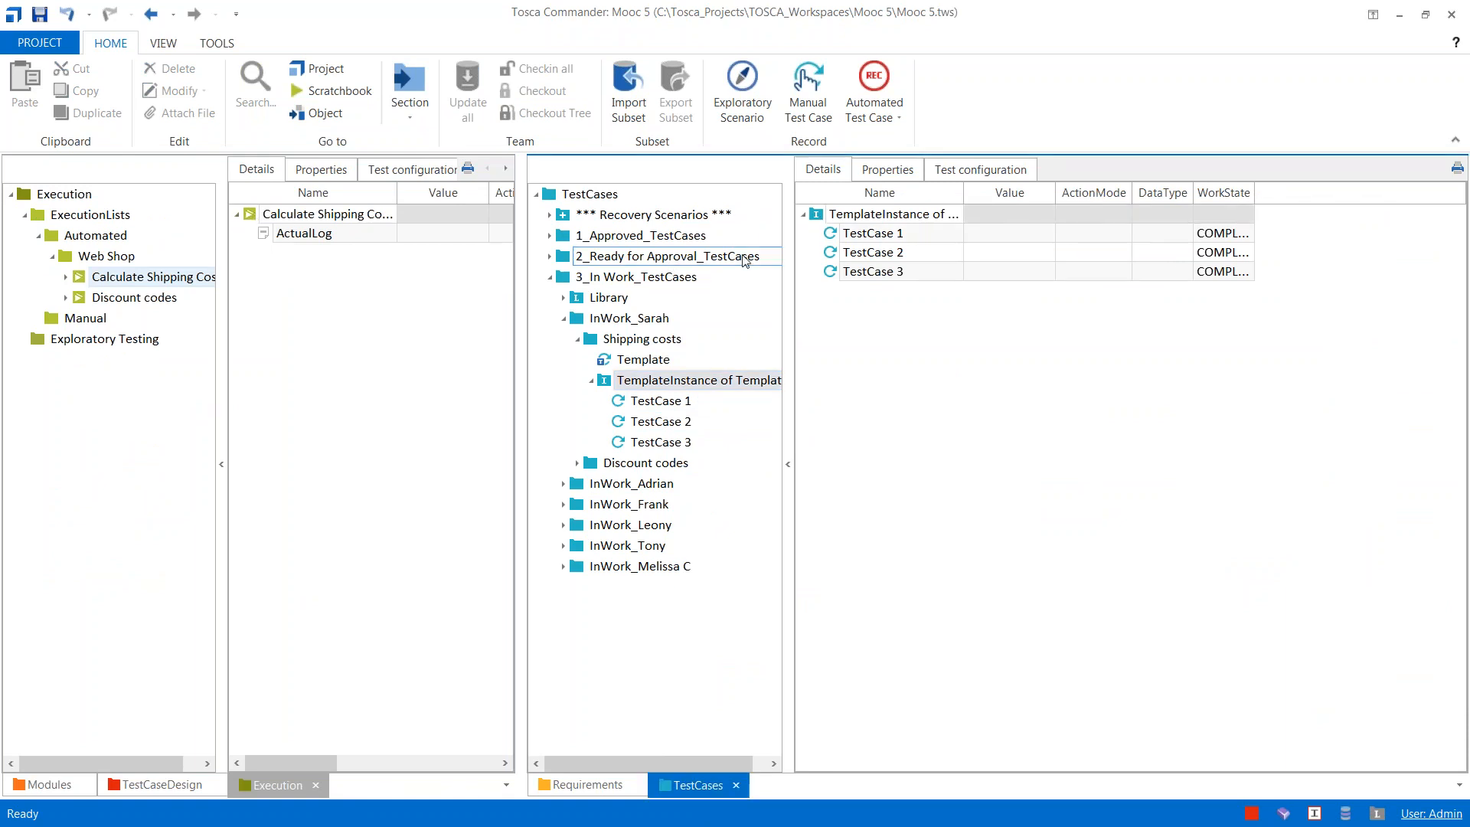
drag(817, 218, 92, 278)
click(247, 253)
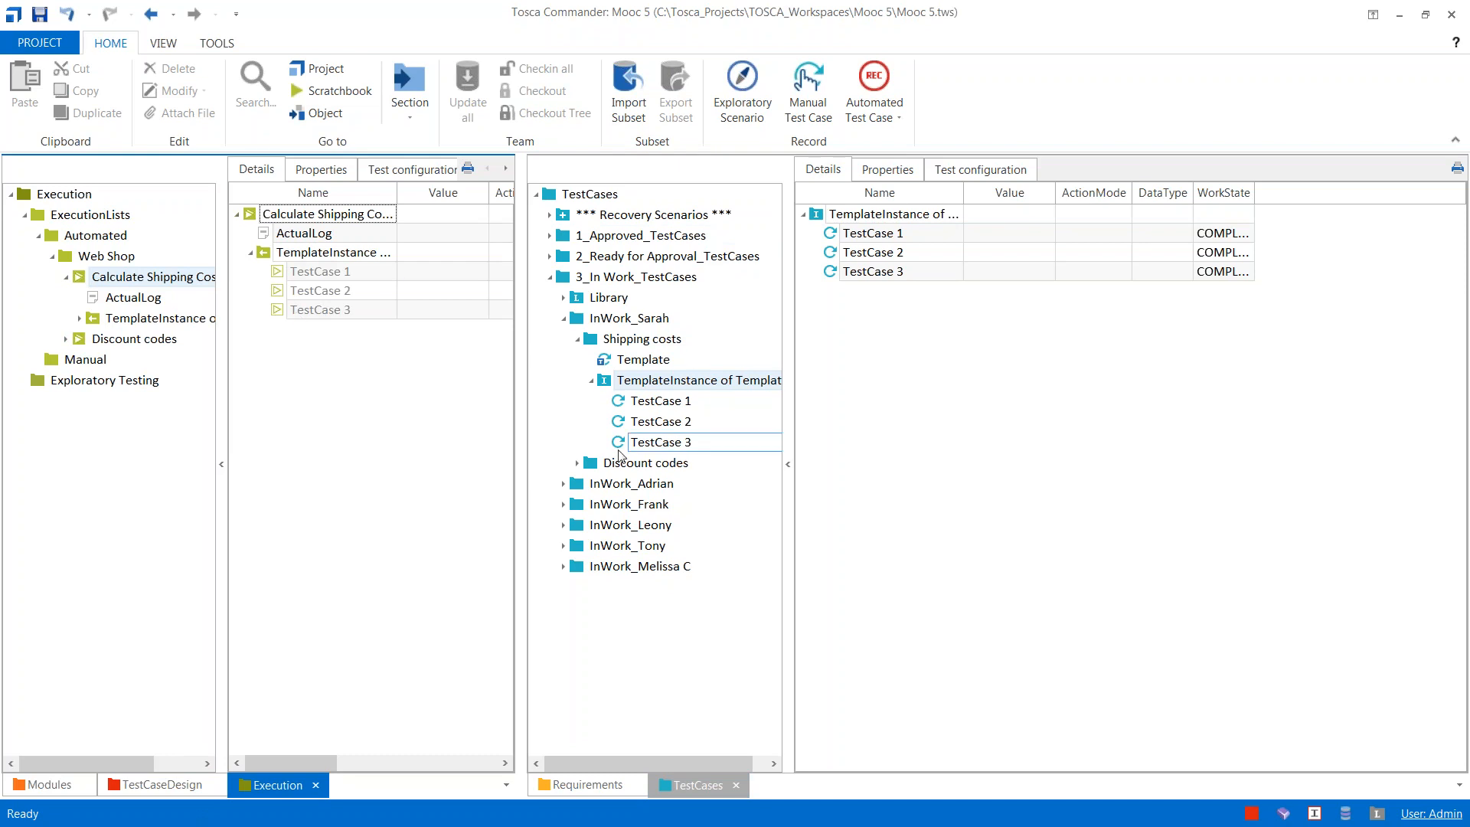
Step: Manually set the execution result of TestCase 1 to Passed and of TestCase 2 to Failed in the Calculate Shipping Costs list
drag(540, 466, 759, 466)
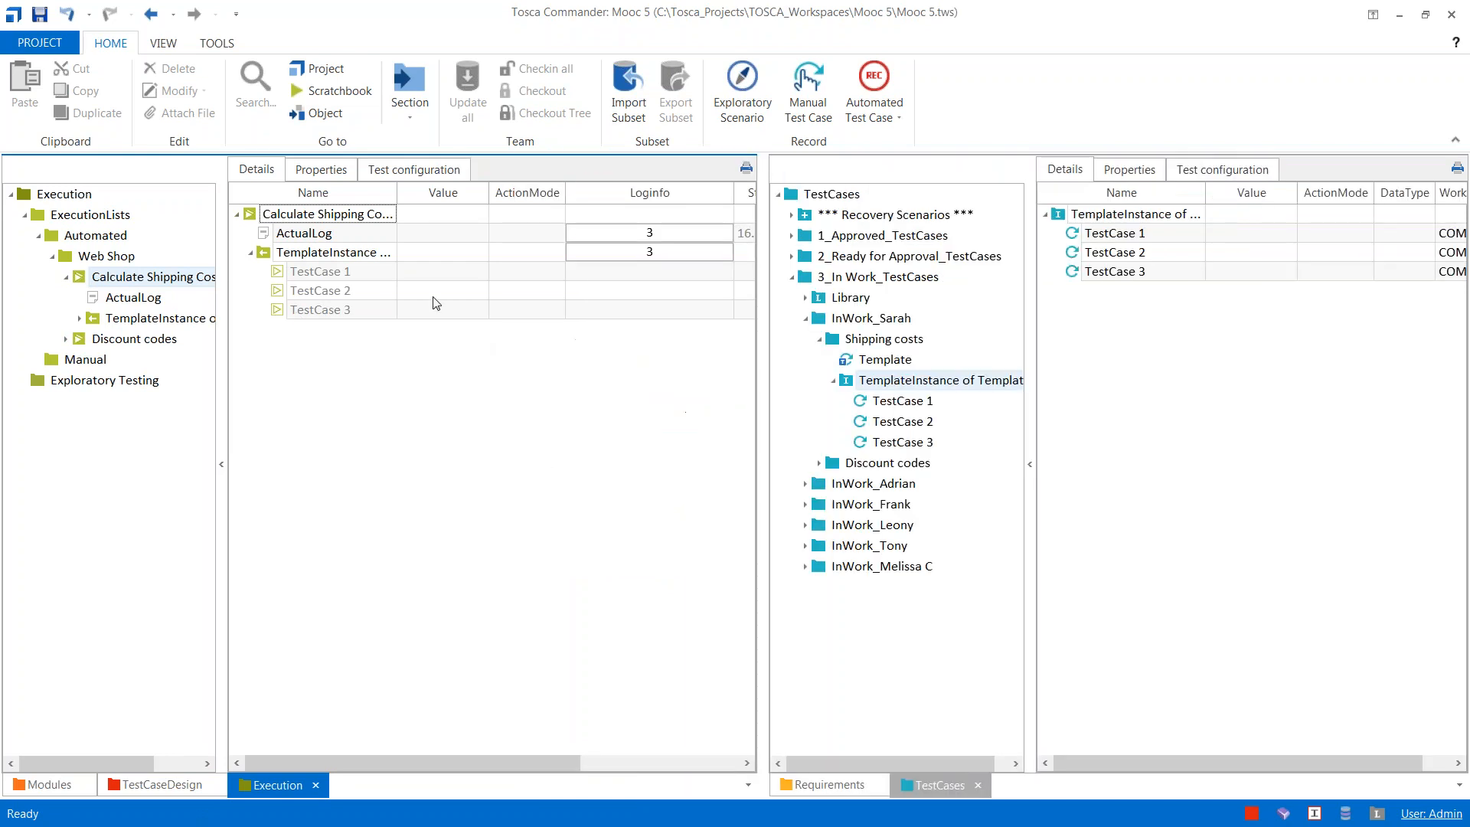
right_click(313, 275)
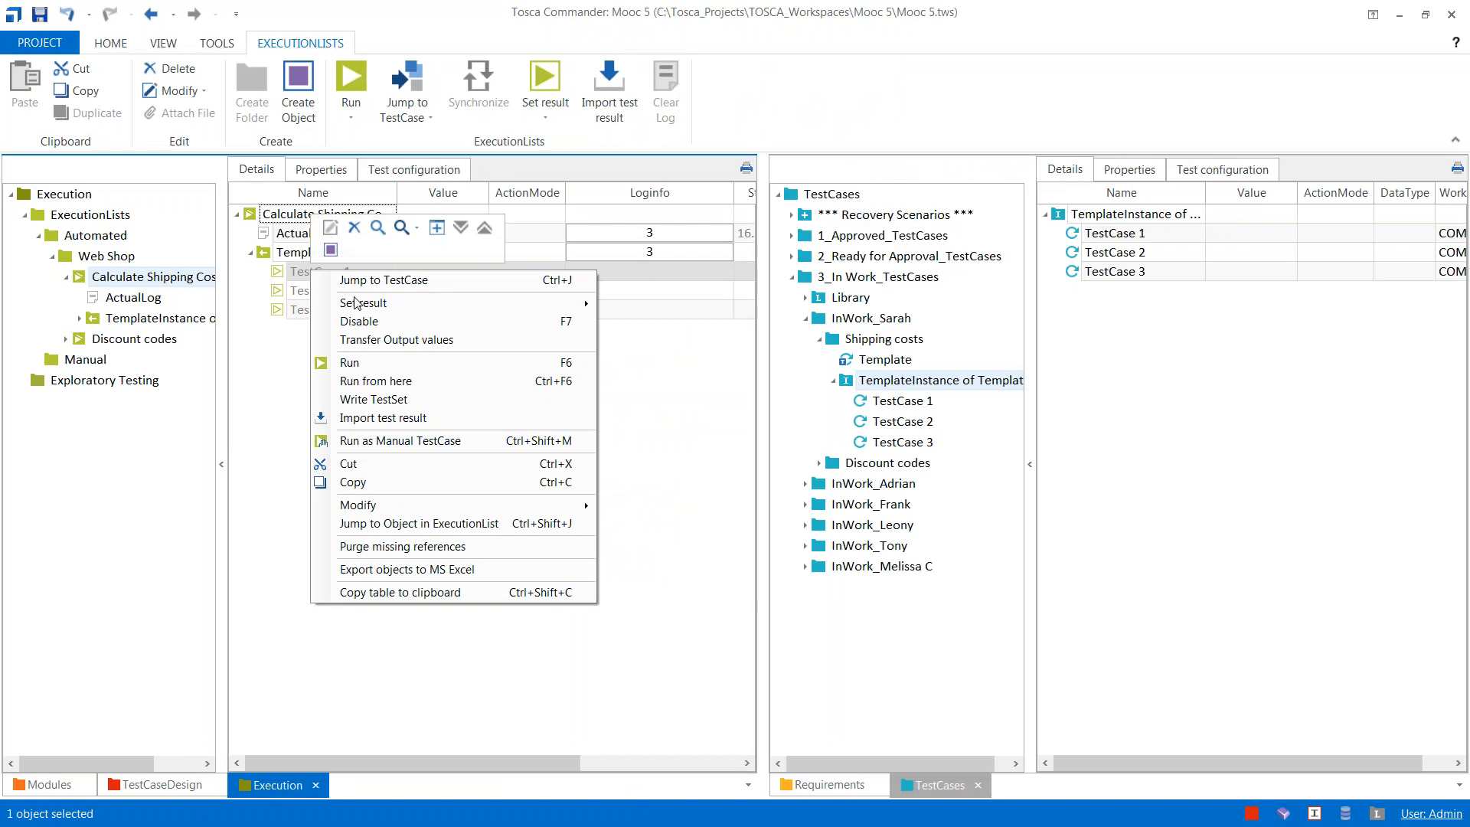
mouse_move(359, 303)
click(640, 304)
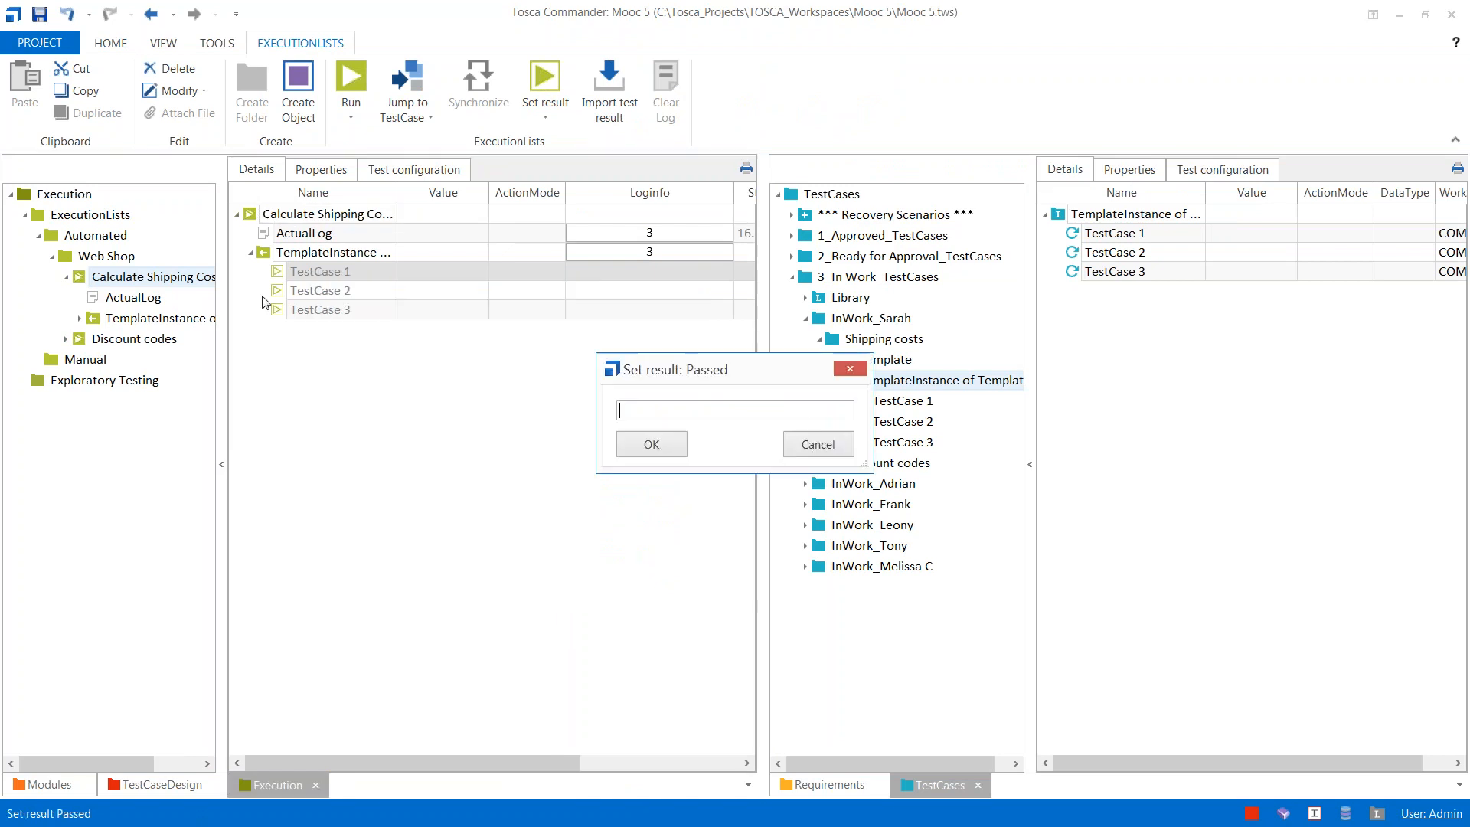
click(670, 454)
right_click(335, 290)
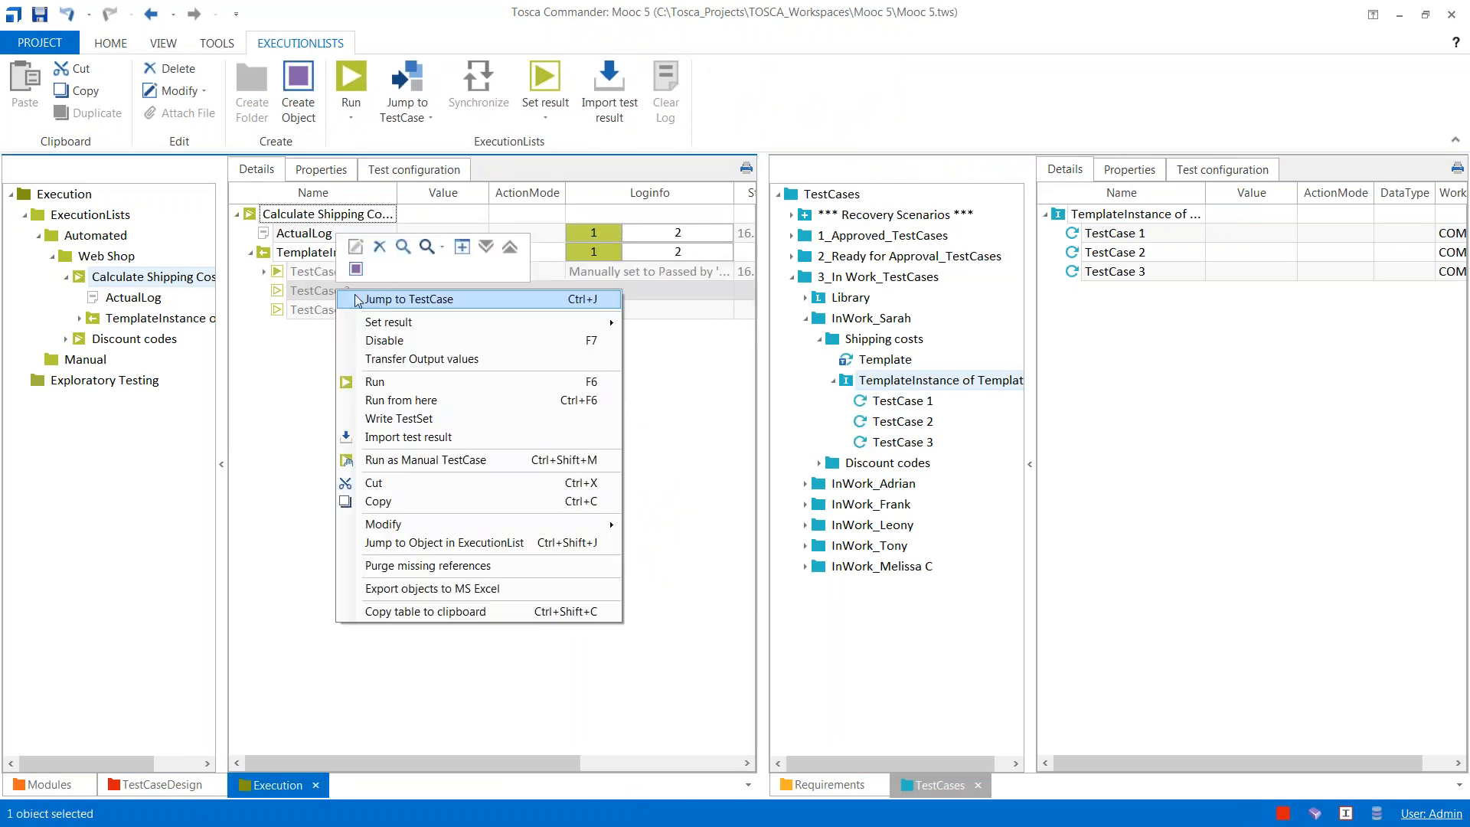
mouse_move(597, 321)
click(664, 341)
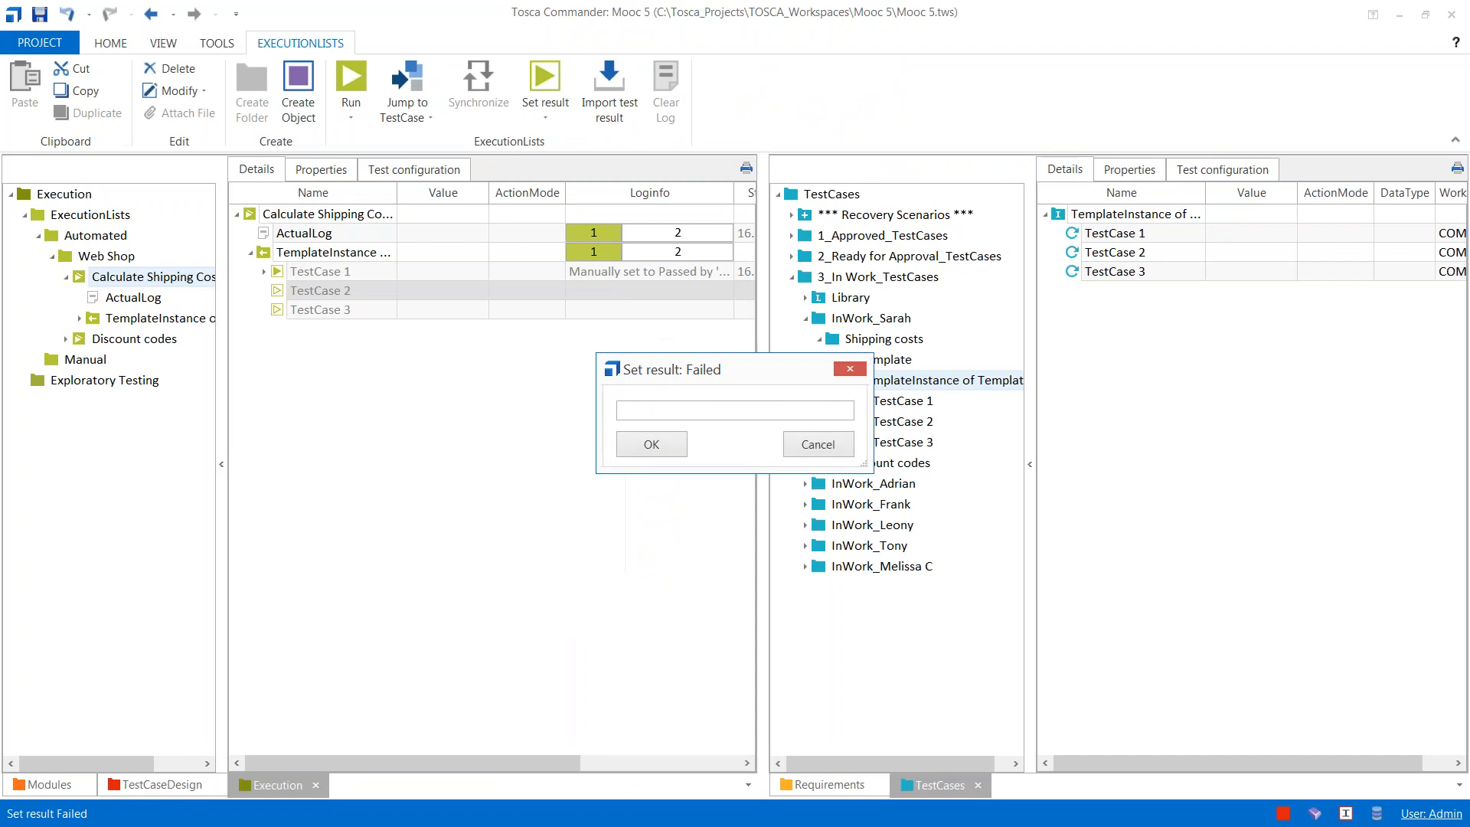
click(653, 442)
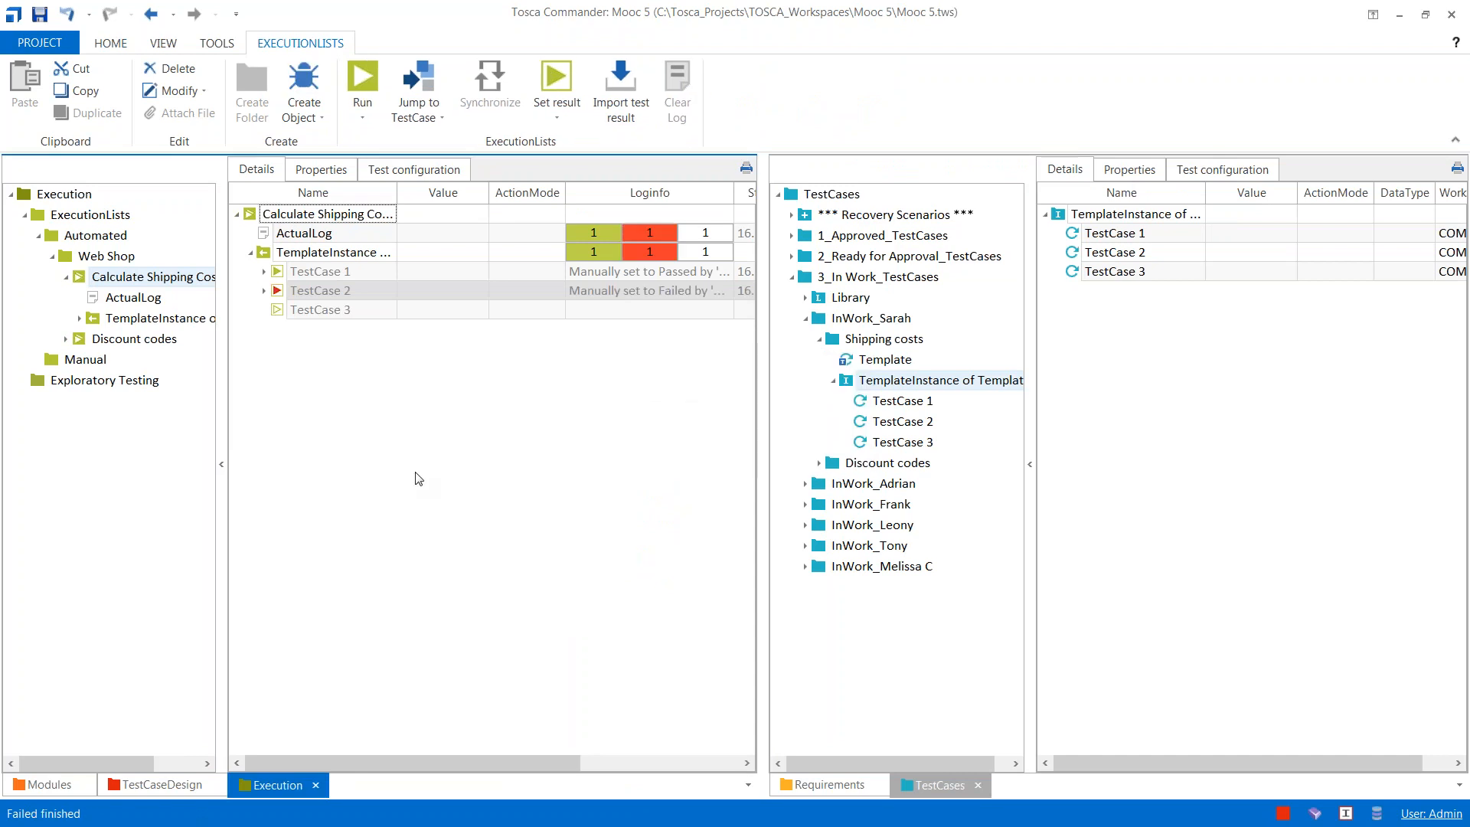
Step: Manually set the execution result of TestCase 3 in the Calculate Shipping Costs list to No Result
click(284, 313)
right_click(283, 314)
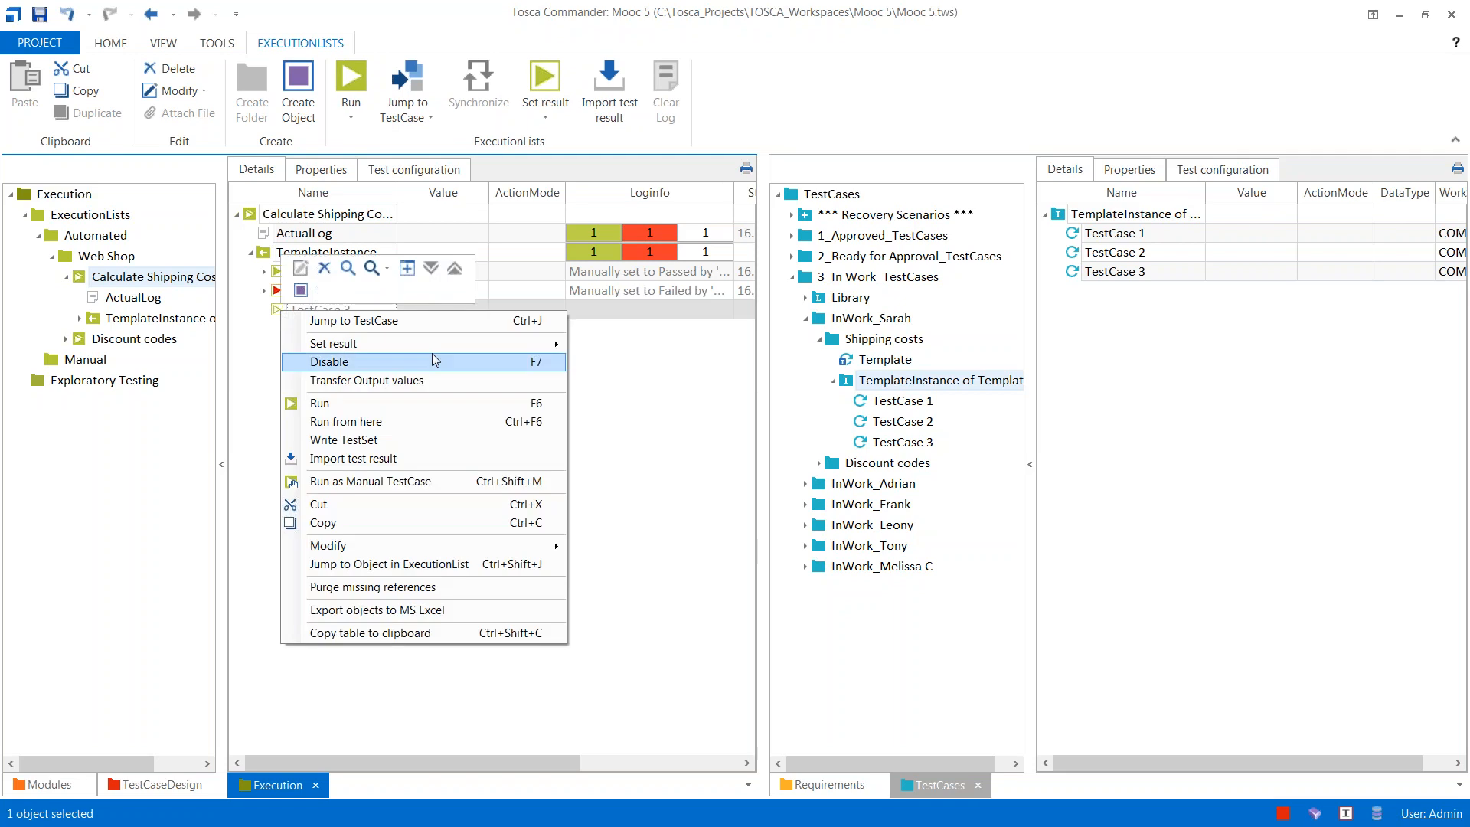
mouse_move(443, 349)
click(616, 384)
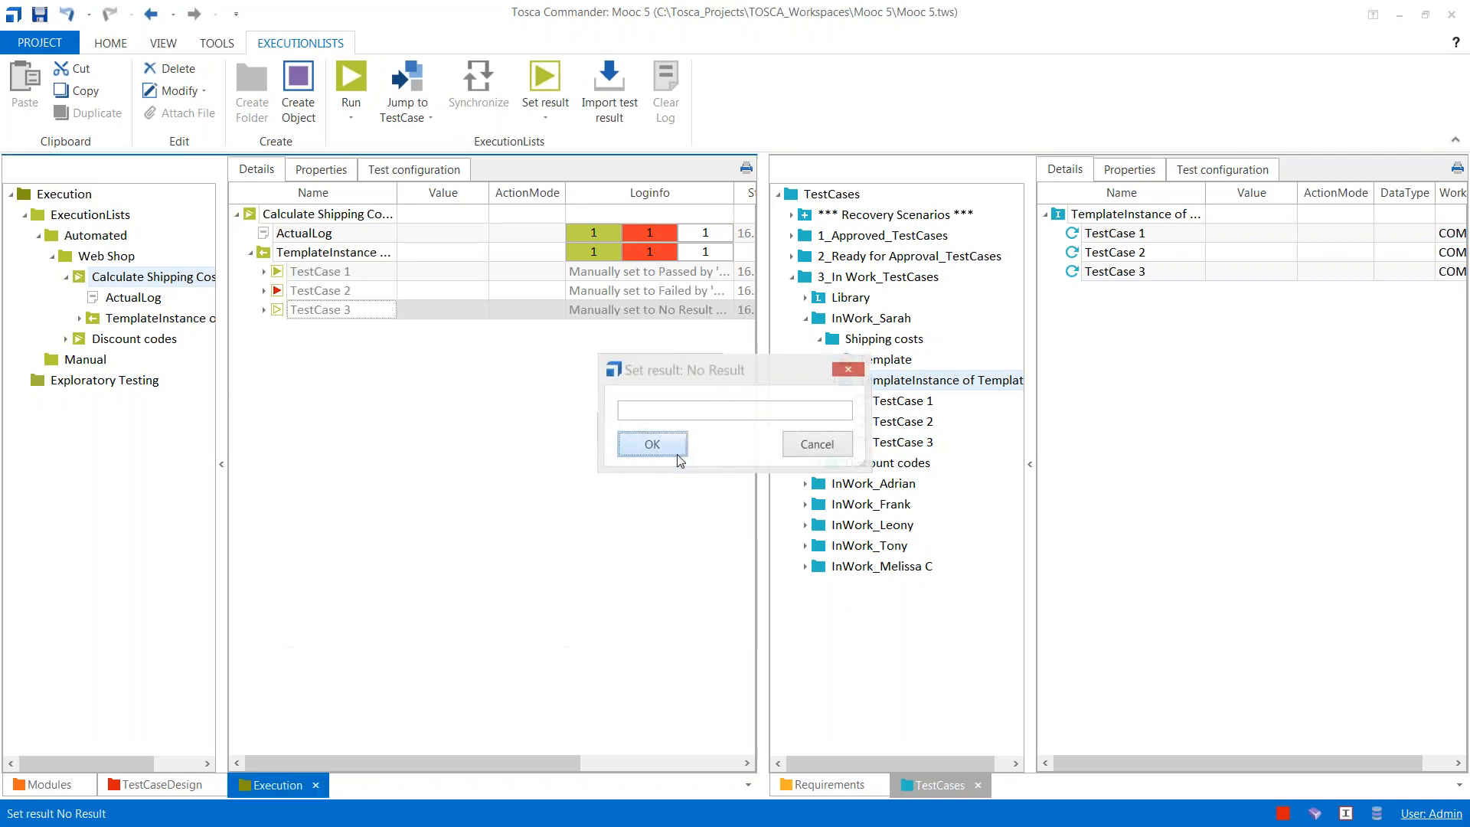
click(682, 443)
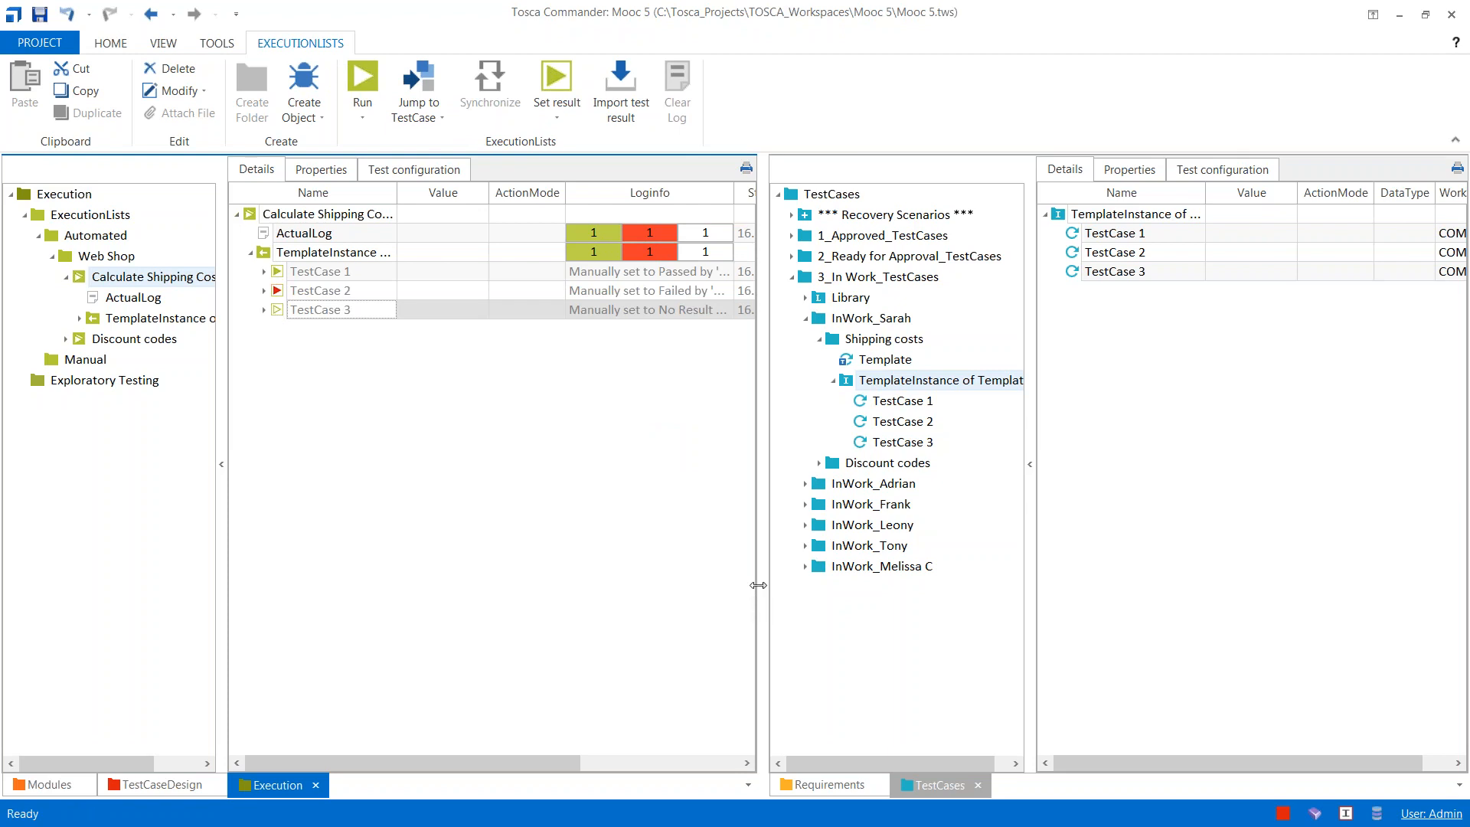
Step: Show the Webshop Frontend requirements opposite the Calculate Shipping Costs execution list and enlarge the requirements table
click(805, 783)
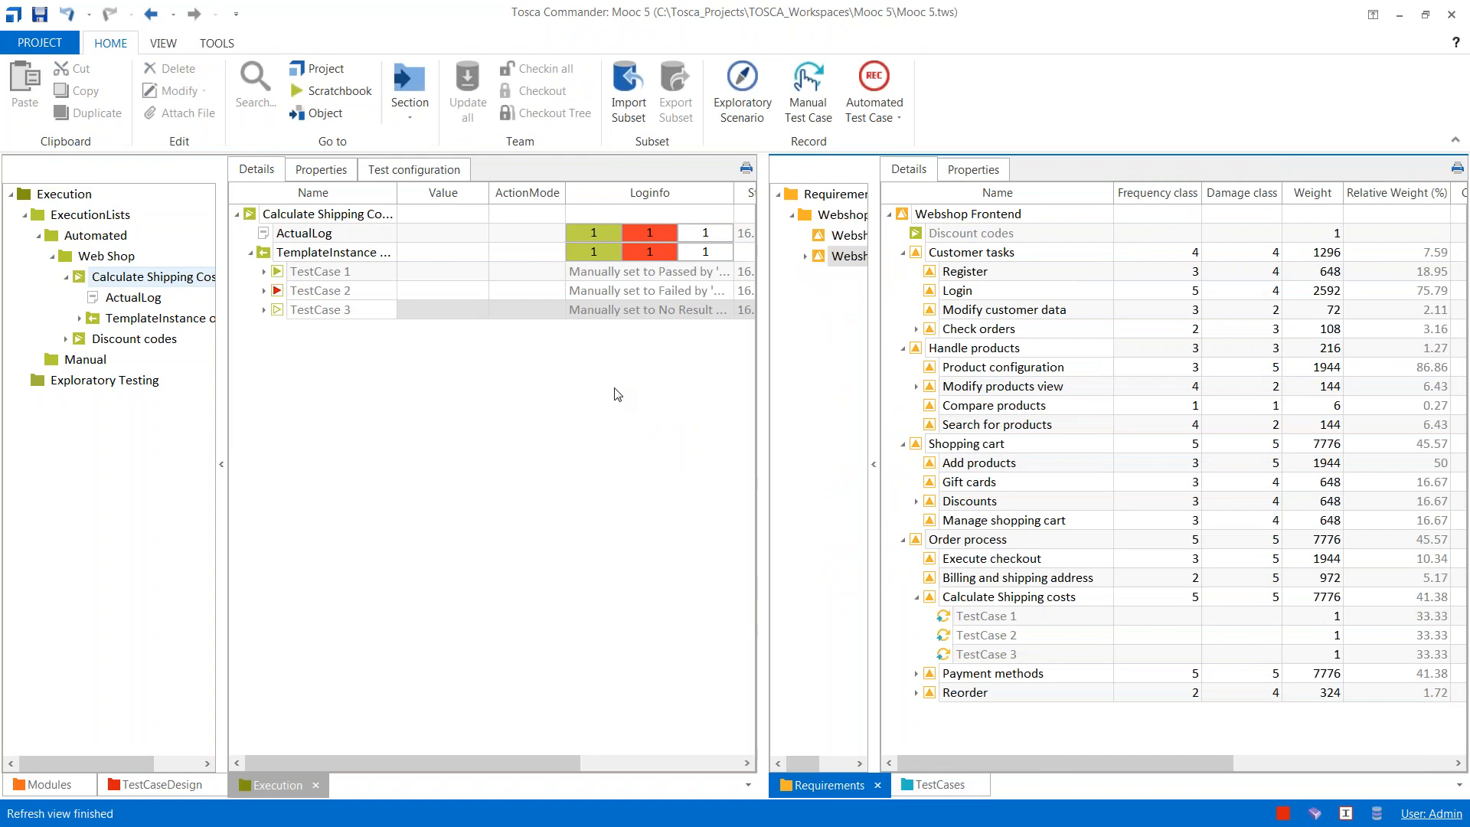
drag(764, 383, 656, 384)
drag(767, 403, 793, 404)
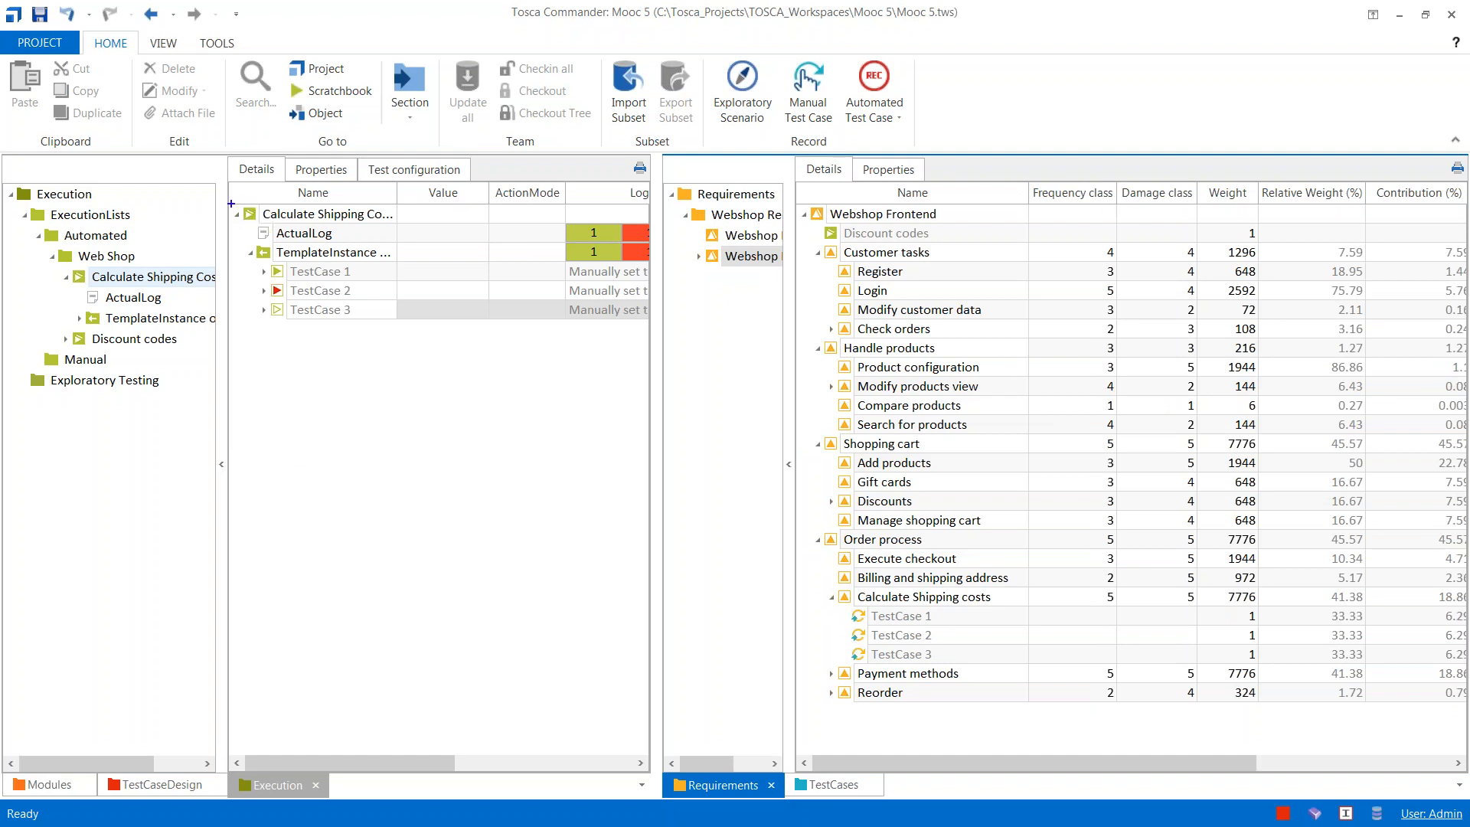
drag(231, 203, 398, 221)
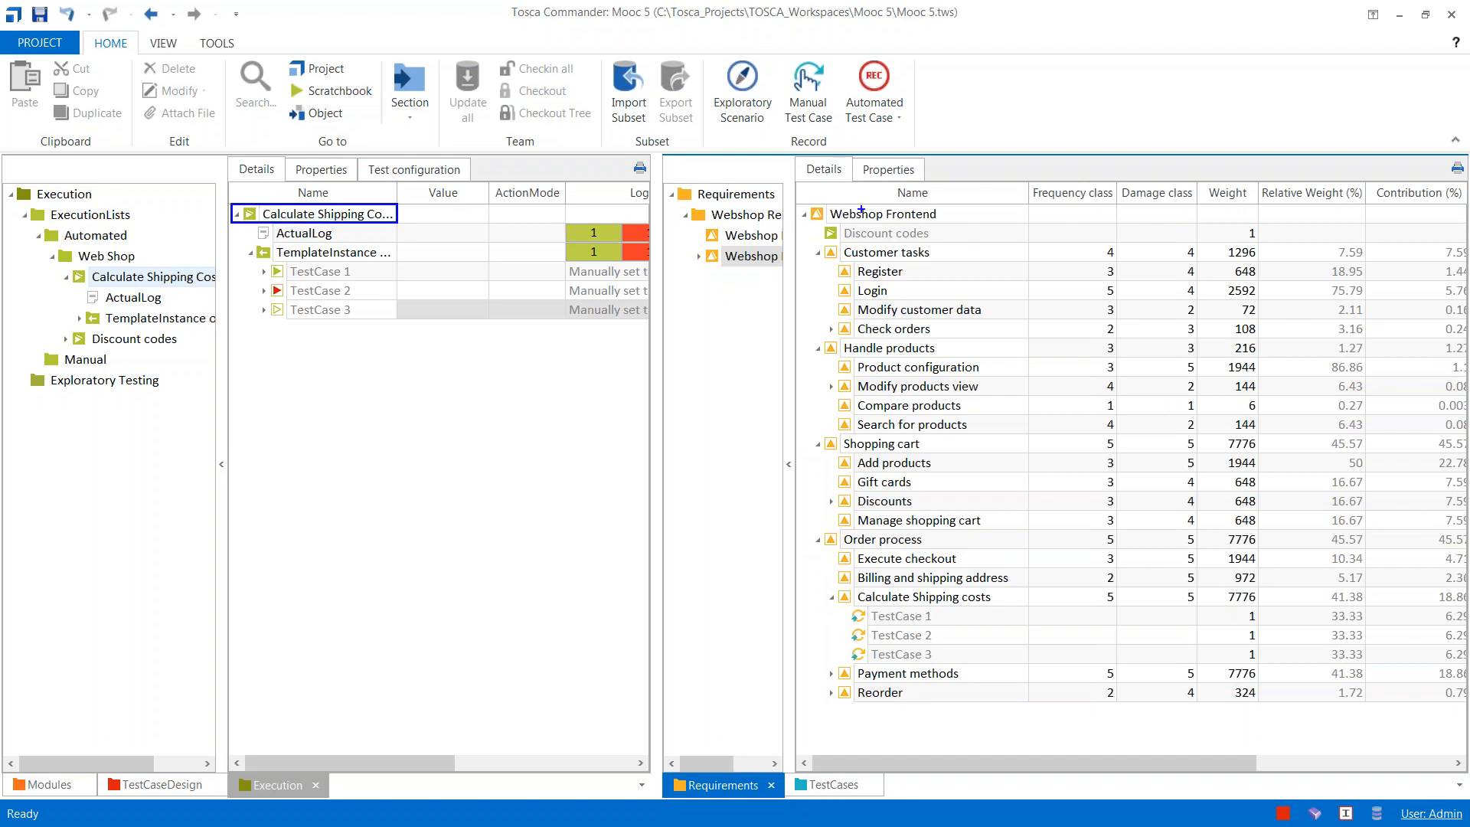
mouse_move(801, 216)
mouse_down()
mouse_move(383, 215)
mouse_move(398, 213)
mouse_up()
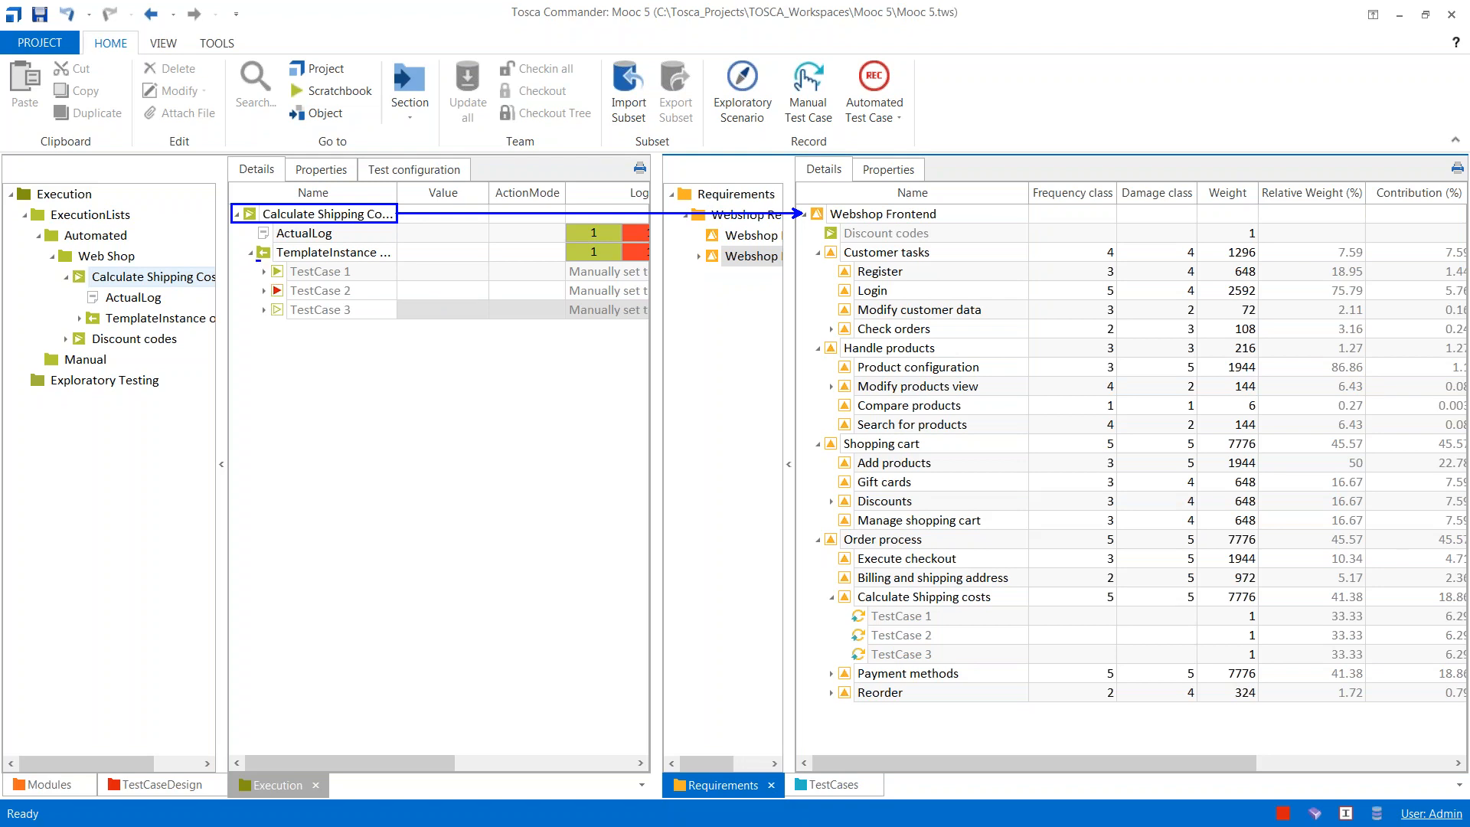
mouse_move(256, 261)
mouse_down()
mouse_move(362, 329)
mouse_move(371, 320)
mouse_up()
mouse_move(847, 601)
mouse_down()
mouse_move(905, 659)
mouse_move(962, 663)
mouse_up()
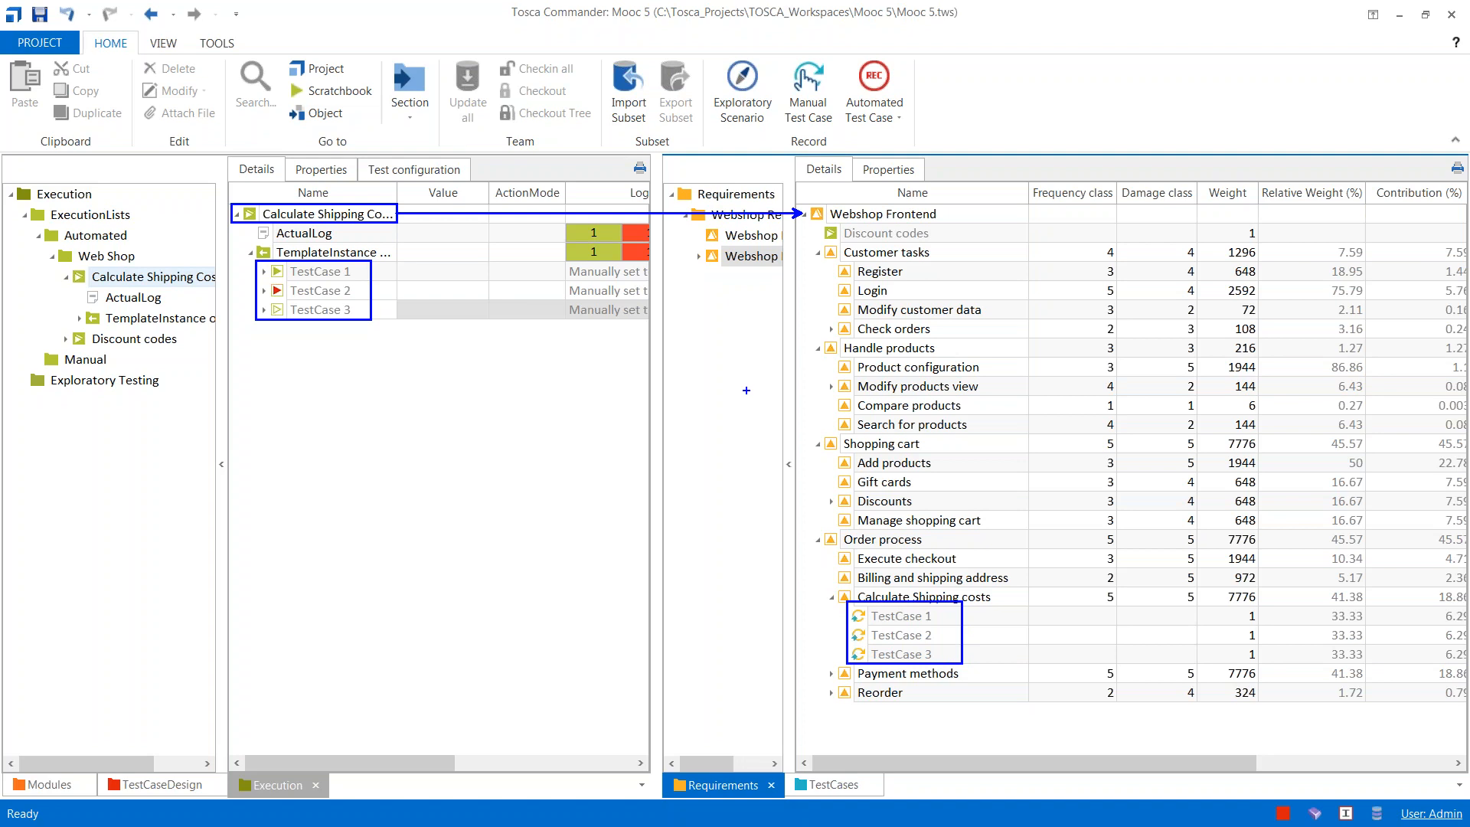
key(Escape)
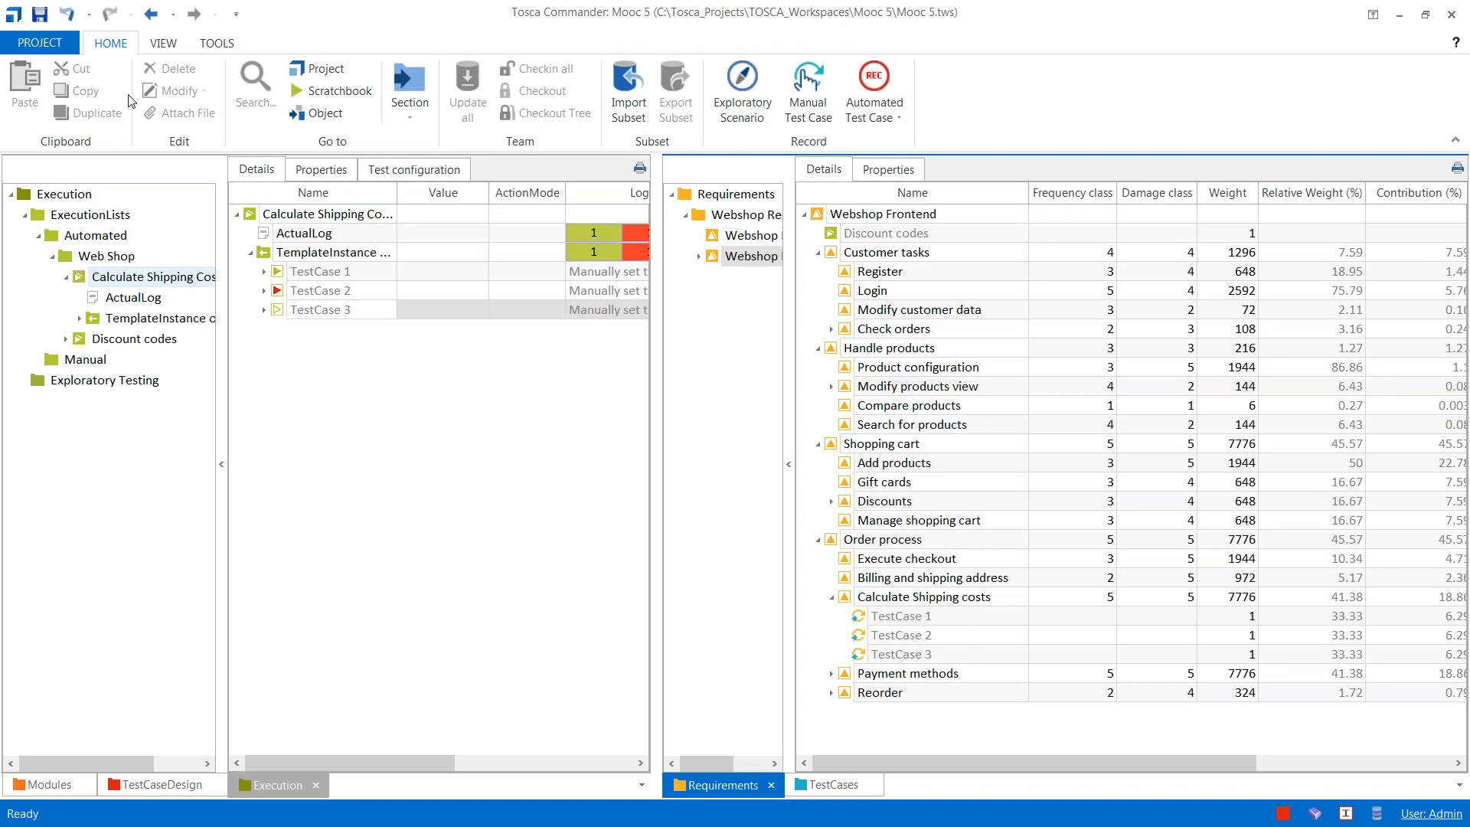
Step: Link the Calculate Shipping Costs execution list to Webshop Frontend and reveal the requirements' Execution State column
click(250, 217)
drag(251, 216, 819, 221)
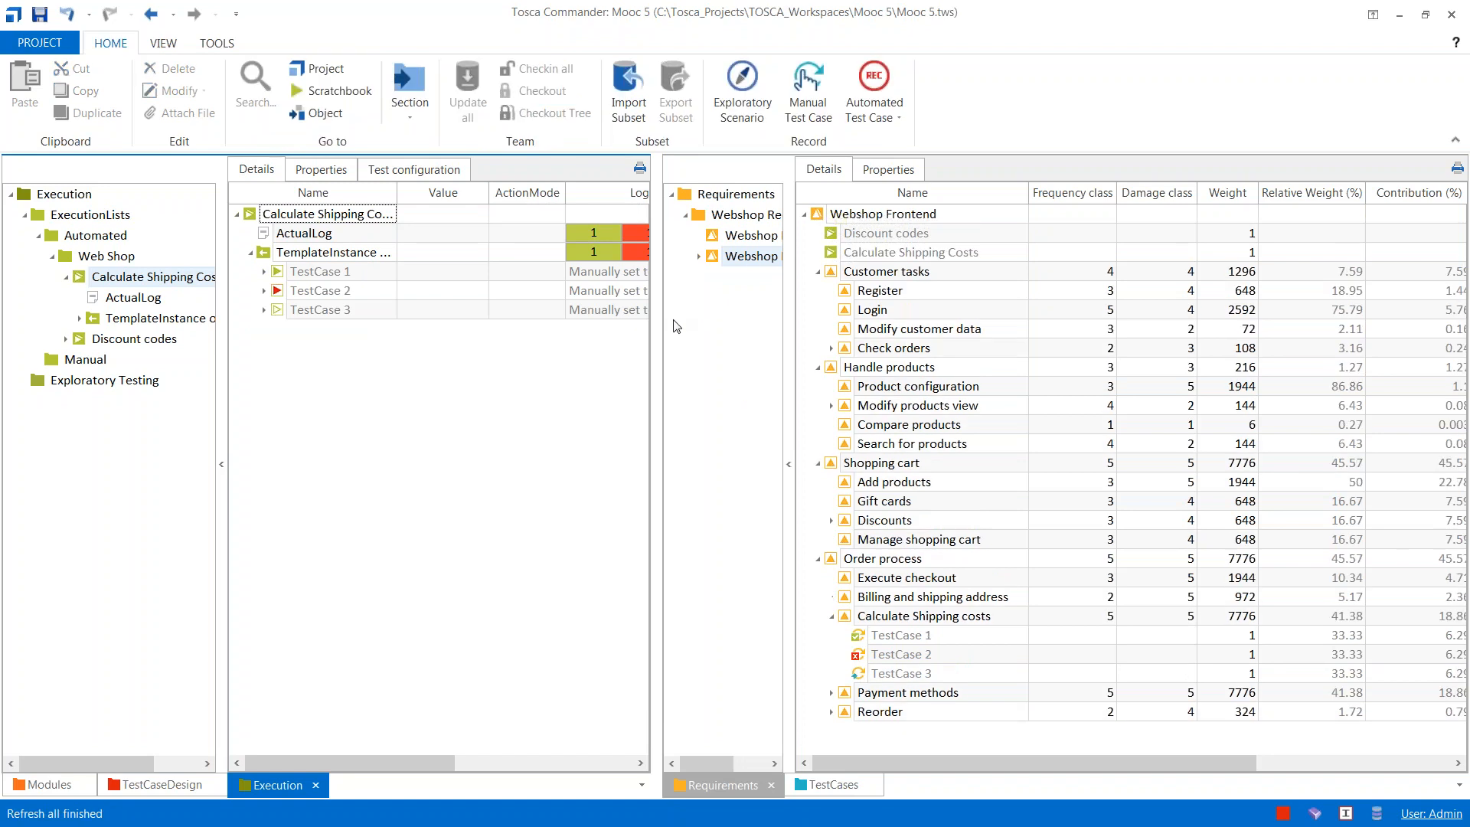
drag(398, 337, 354, 332)
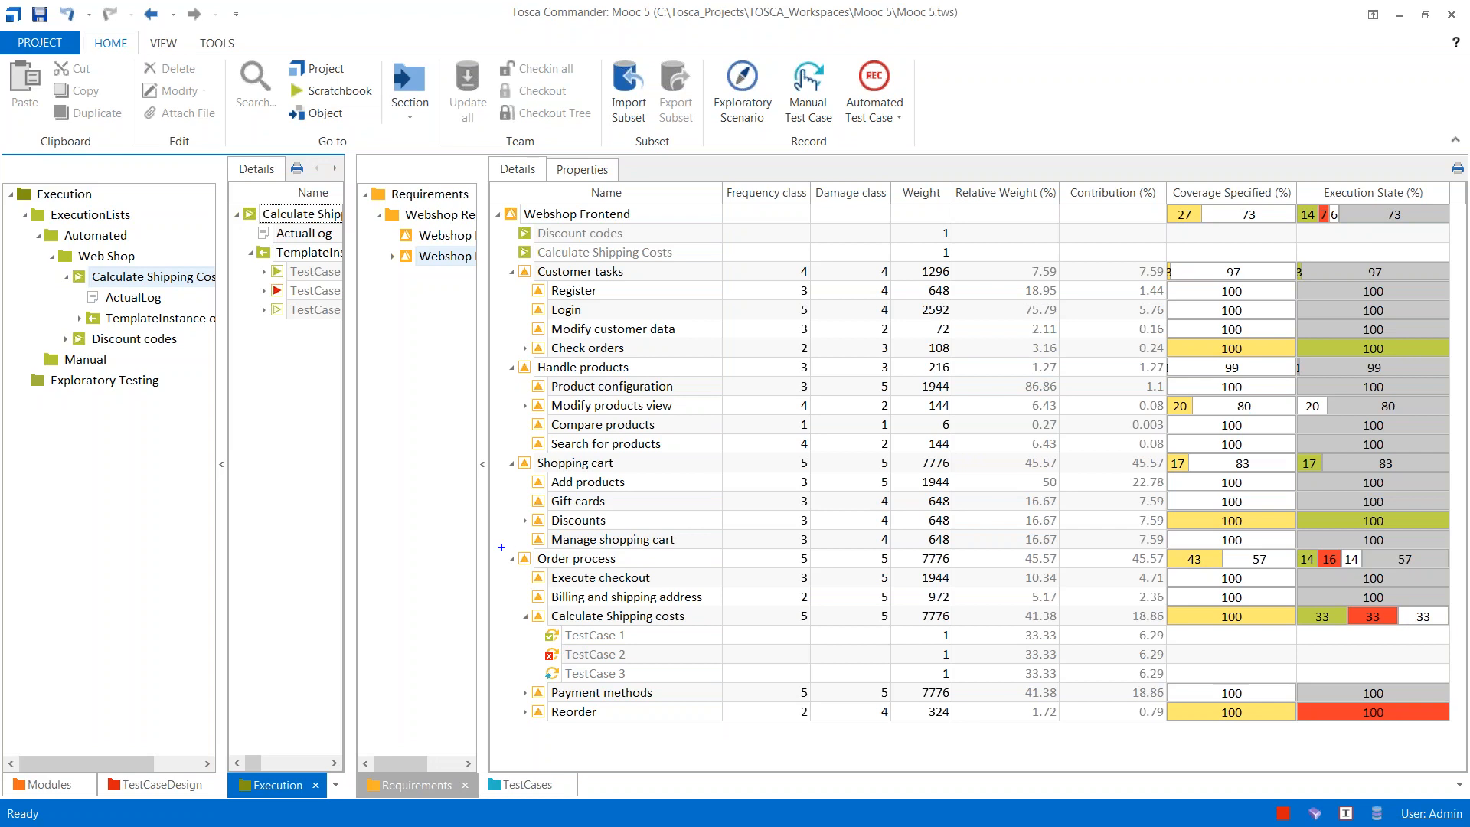
drag(497, 546, 722, 567)
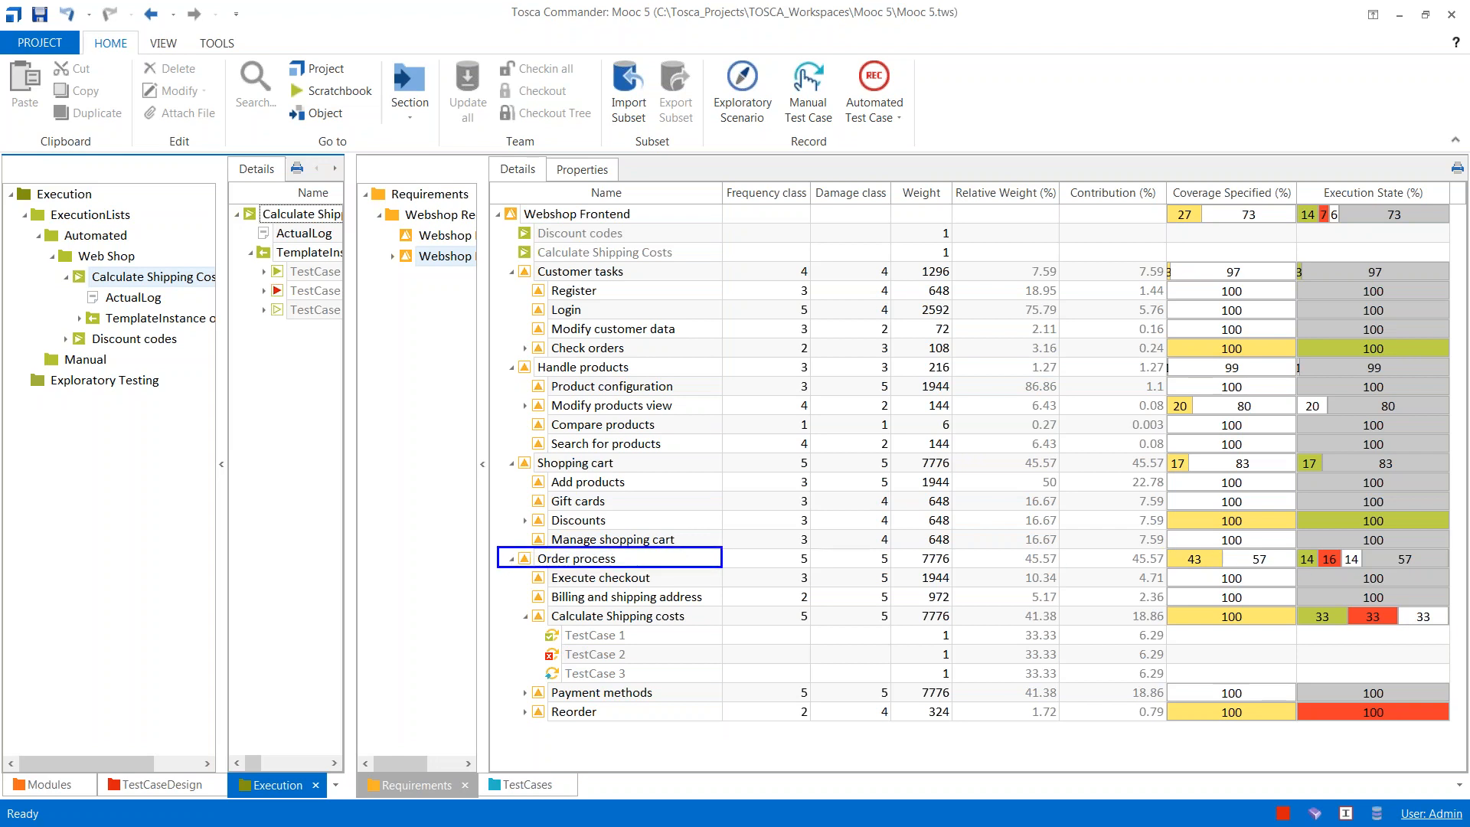
drag(1166, 548, 1297, 568)
drag(1296, 547, 1446, 568)
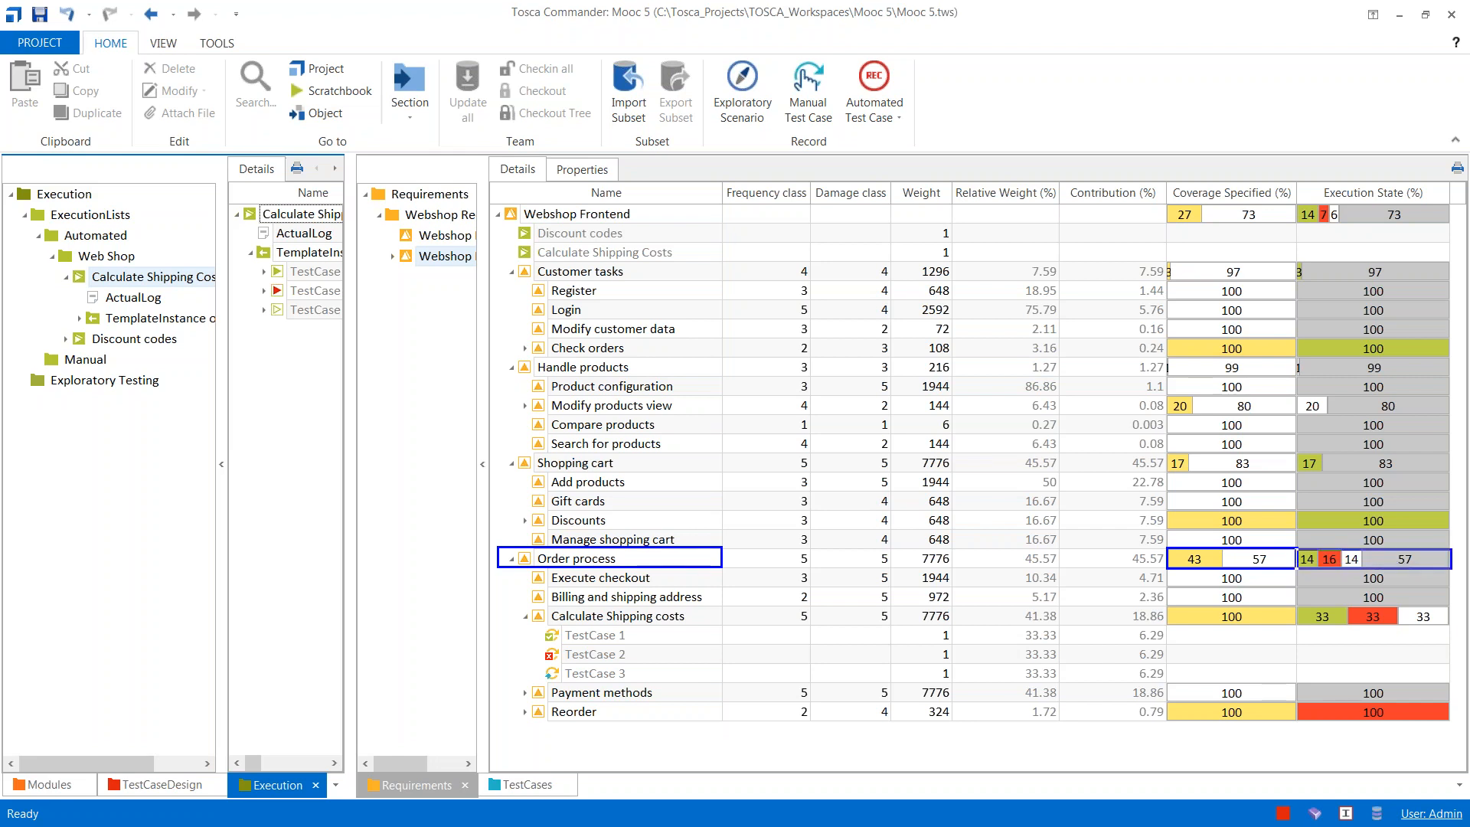
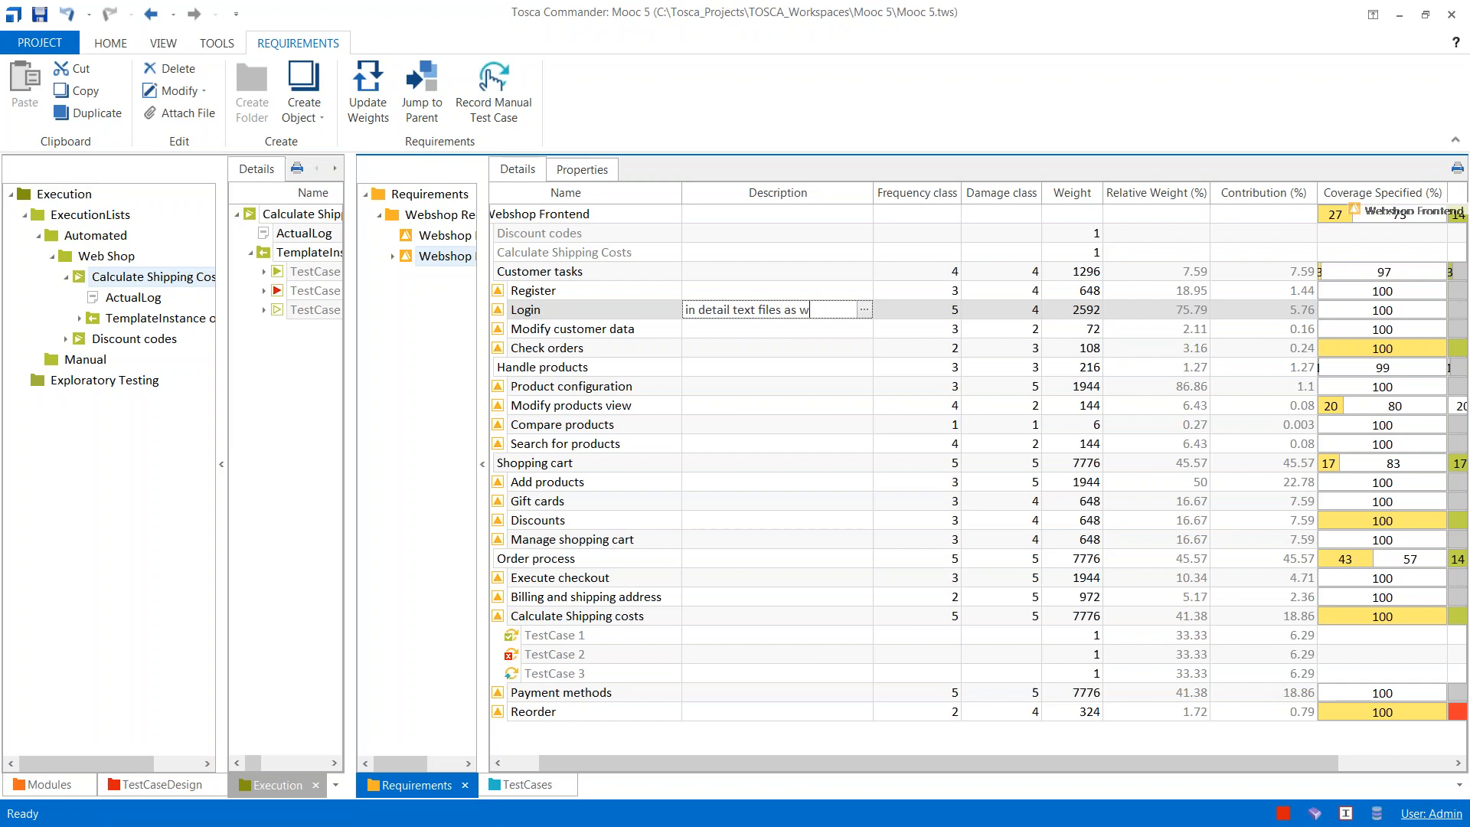
Step: Clear the draft text in the Login requirement's description
text(ll)
key(BackSpace)
key(BackSpace)
key(BackSpace)
key(BackSpace)
key(BackSpace)
key(BackSpace)
key(BackSpace)
key(BackSpace)
key(BackSpace)
key(BackSpace)
key(BackSpace)
key(BackSpace)
key(BackSpace)
key(BackSpace)
key(BackSpace)
key(BackSpace)
key(BackSpace)
key(BackSpace)
key(BackSpace)
key(BackSpace)
key(BackSpace)
key(BackSpace)
key(BackSpace)
key(BackSpace)
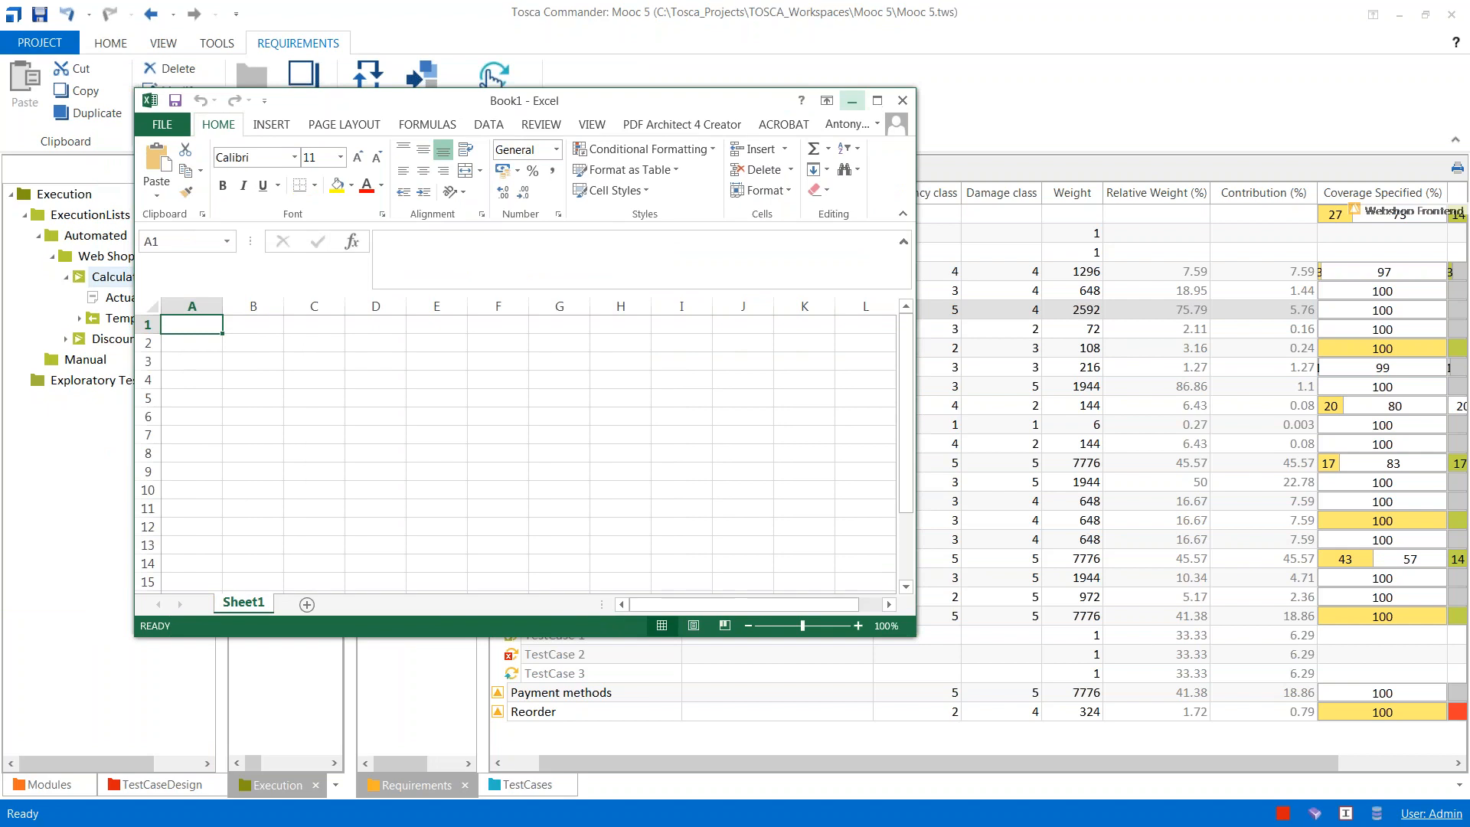
Step: Switch to a blank Excel workbook and enter Customer Task in cell A1 and Login in cell B2
click(878, 100)
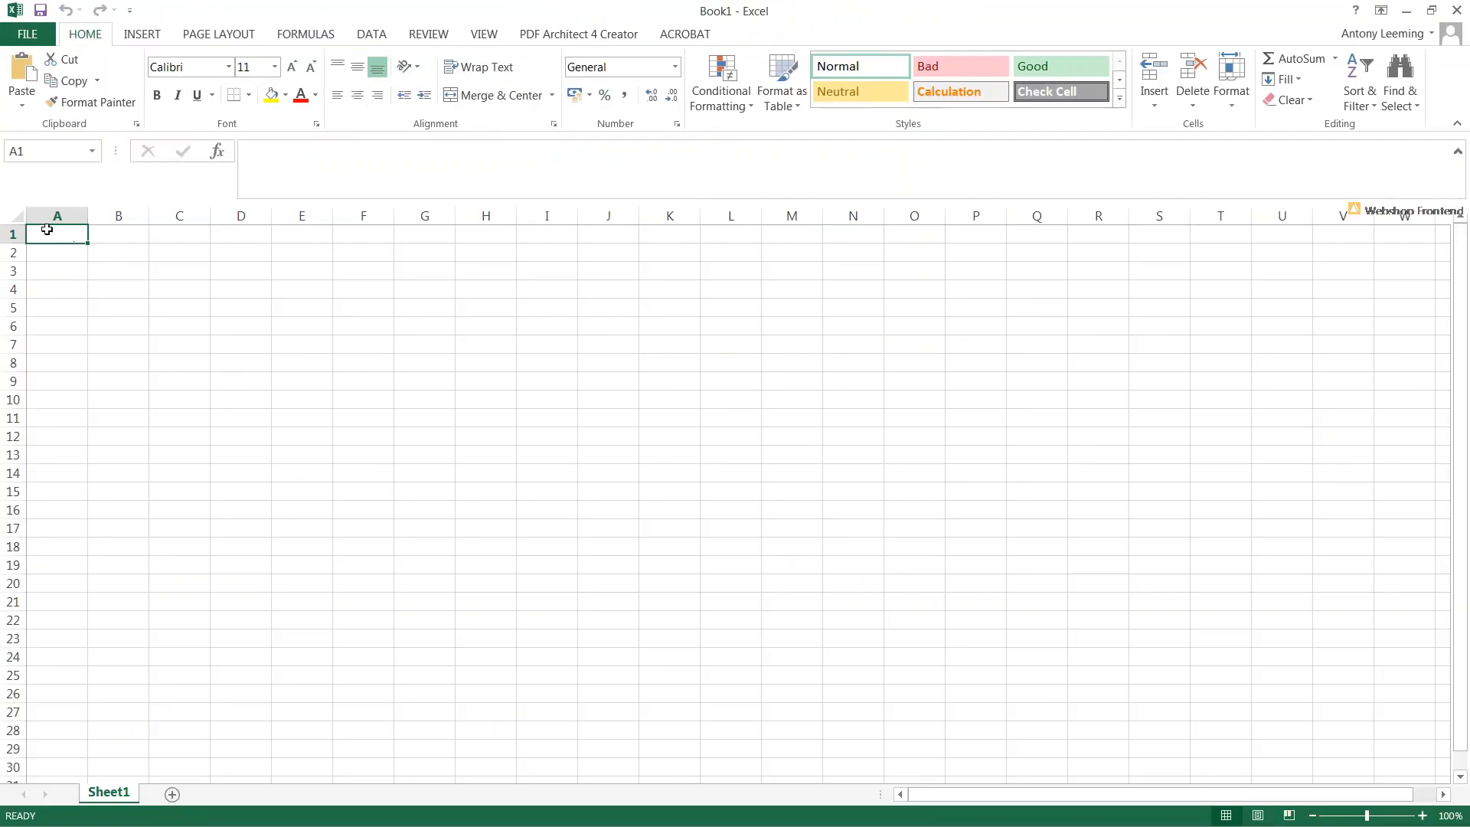
text(C)
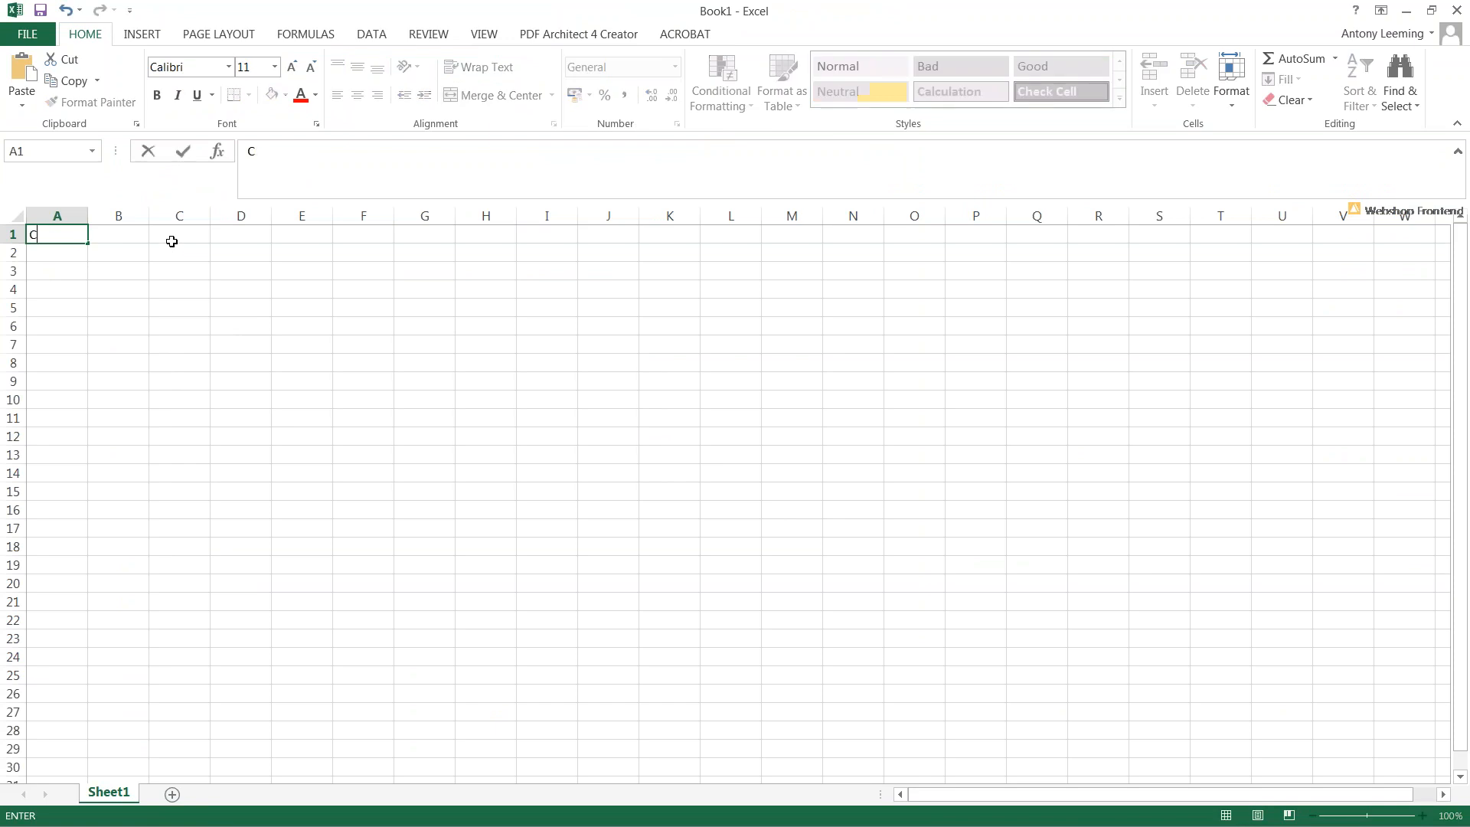
text(ustomer Task)
key(Return)
key(Right)
text(Lo)
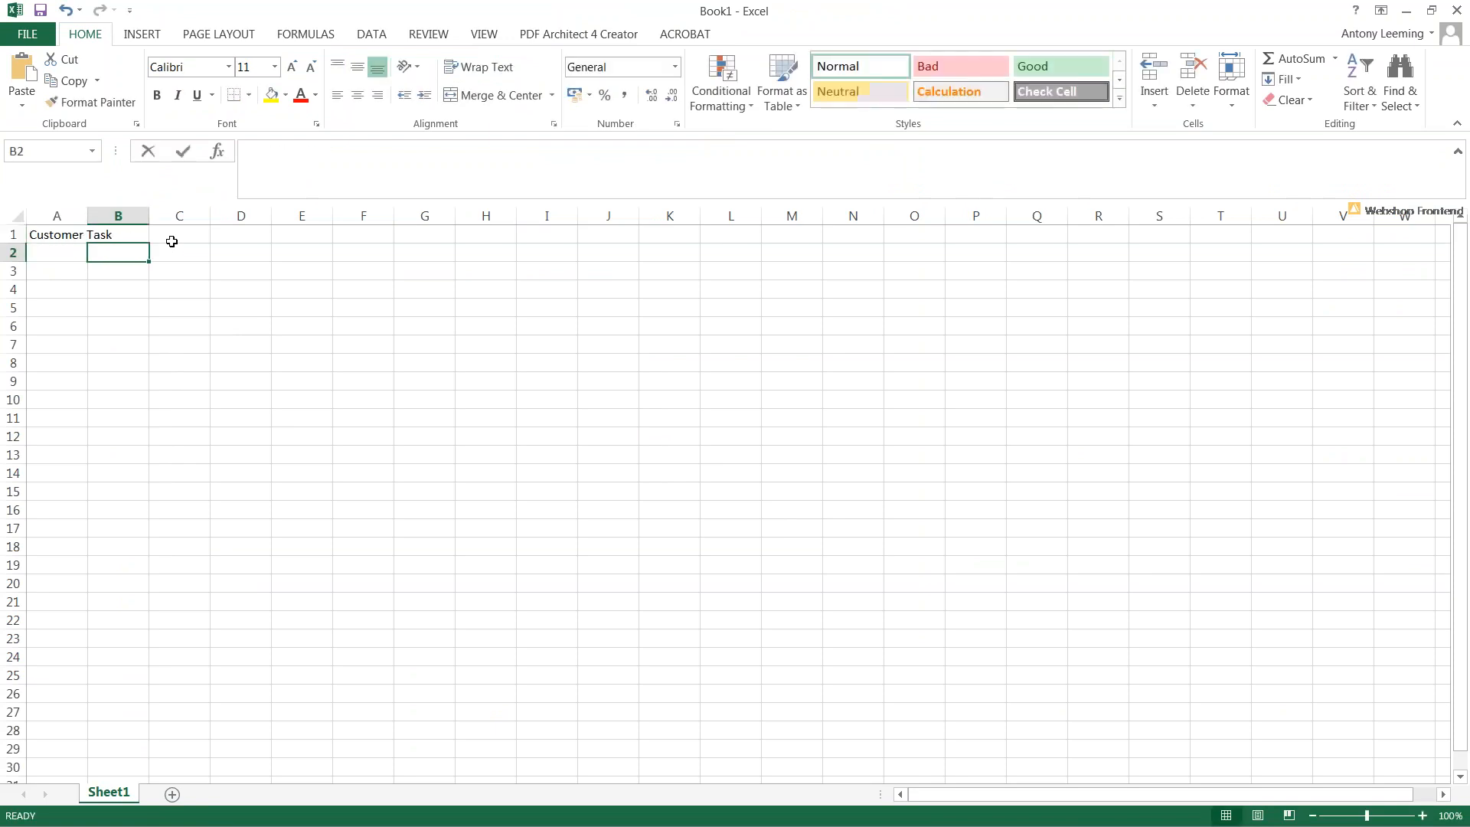
text(gin)
key(Return)
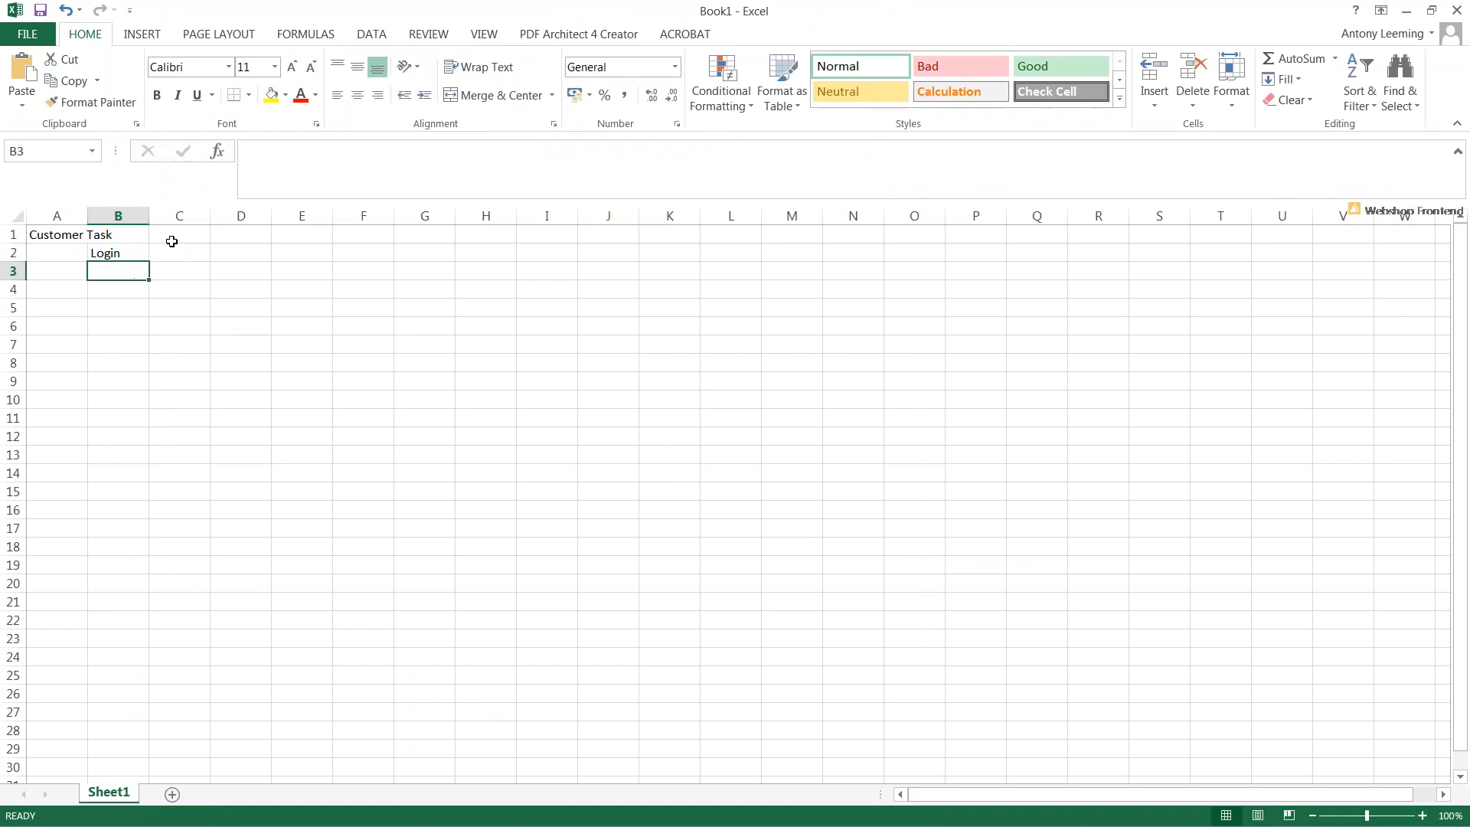
Step: Enter Modify Data in cell B3 and Registration in B4, and fit column A's width to its text
text(Modify Da)
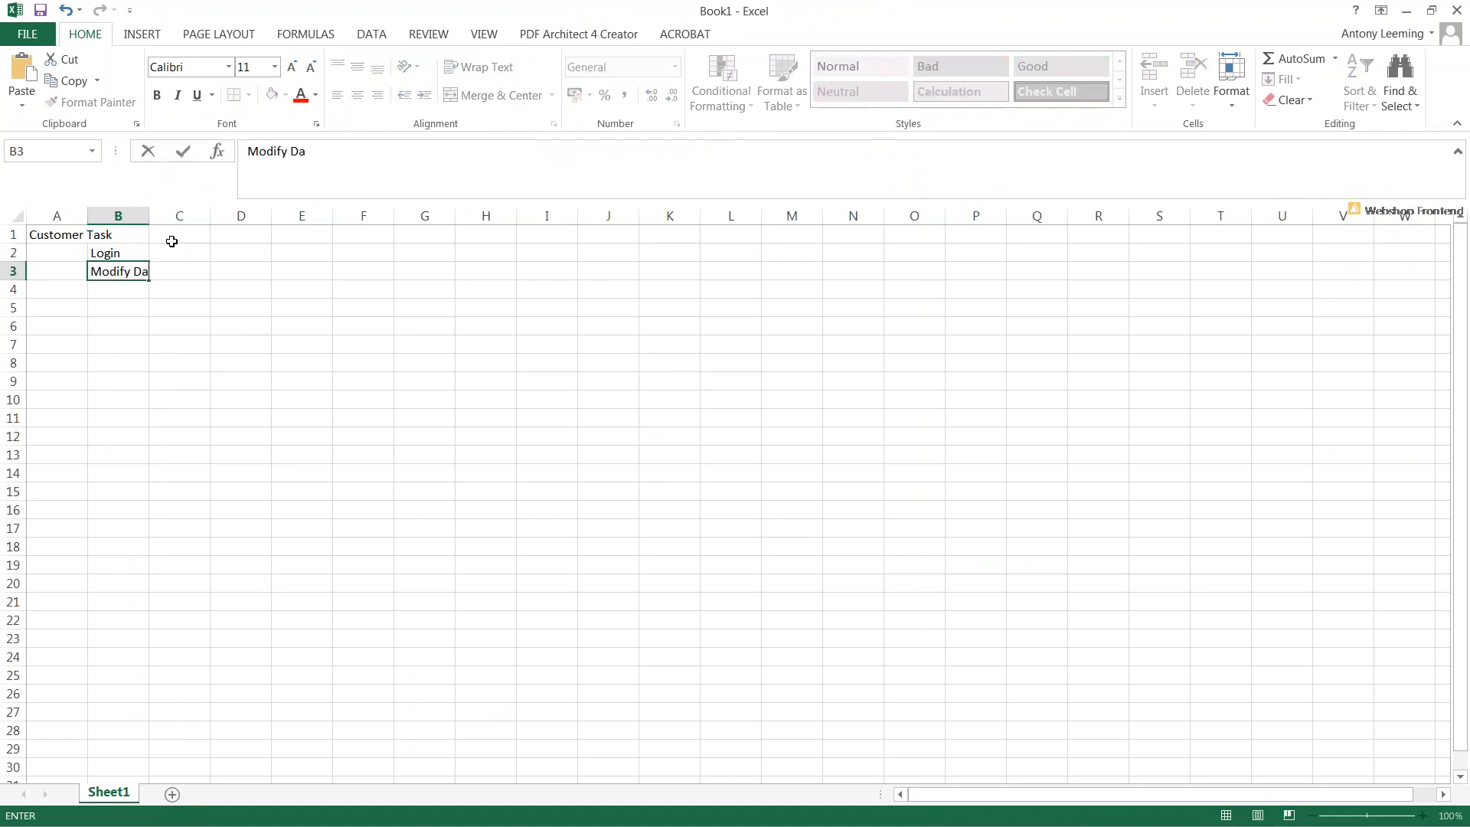
text(ta)
key(Return)
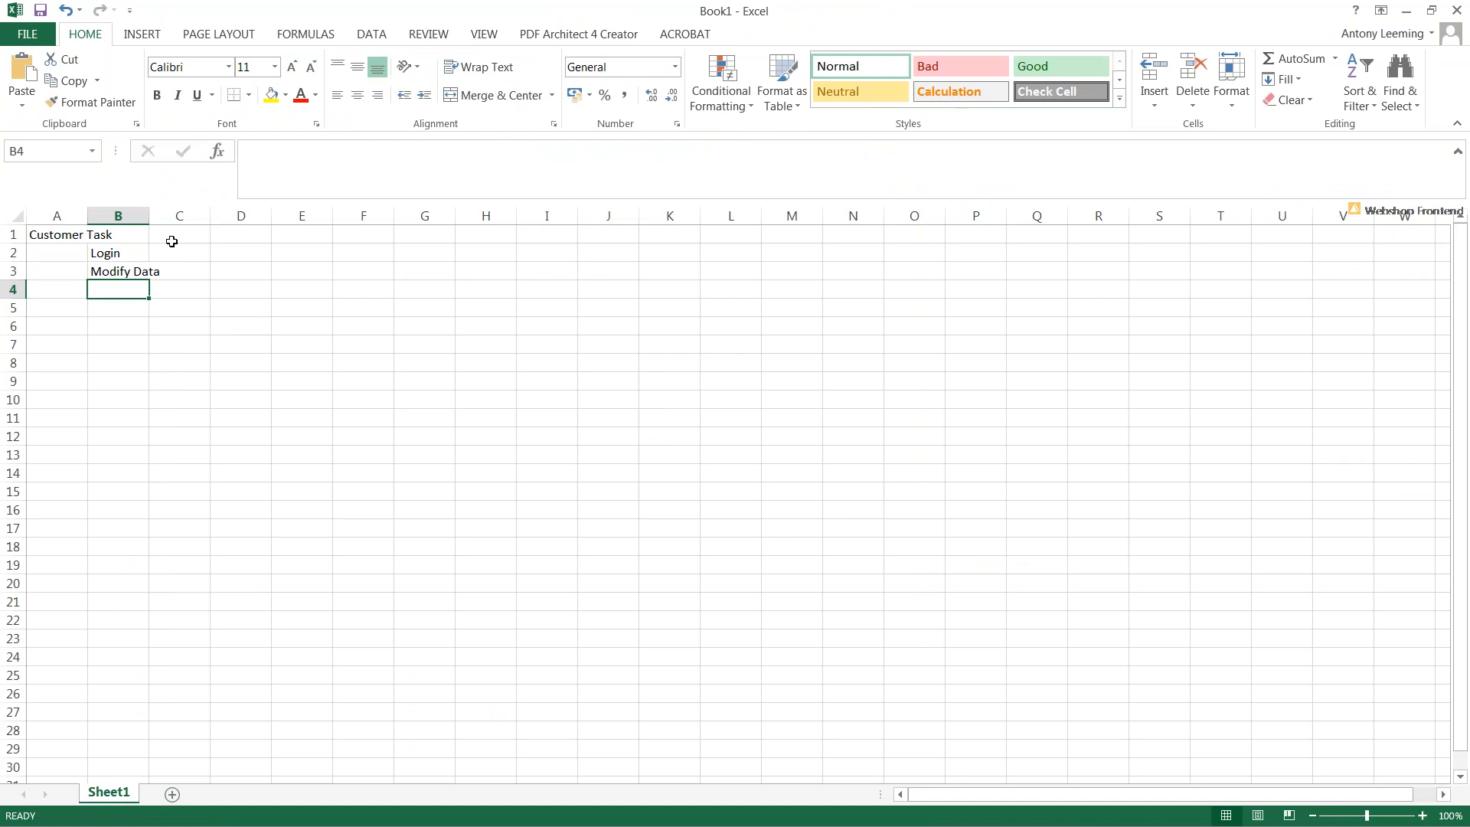
text(Regist)
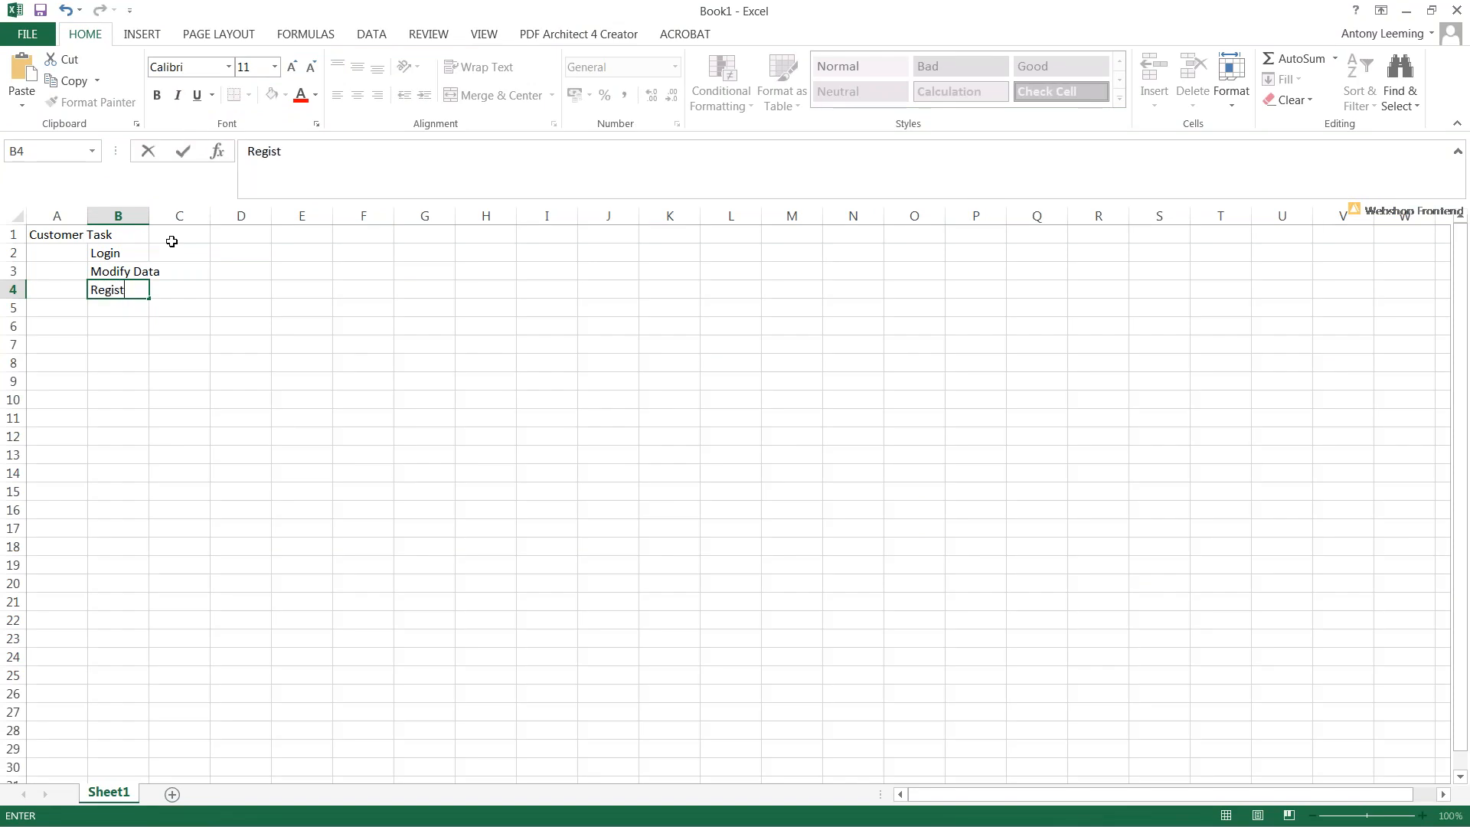
text(ration)
key(Return)
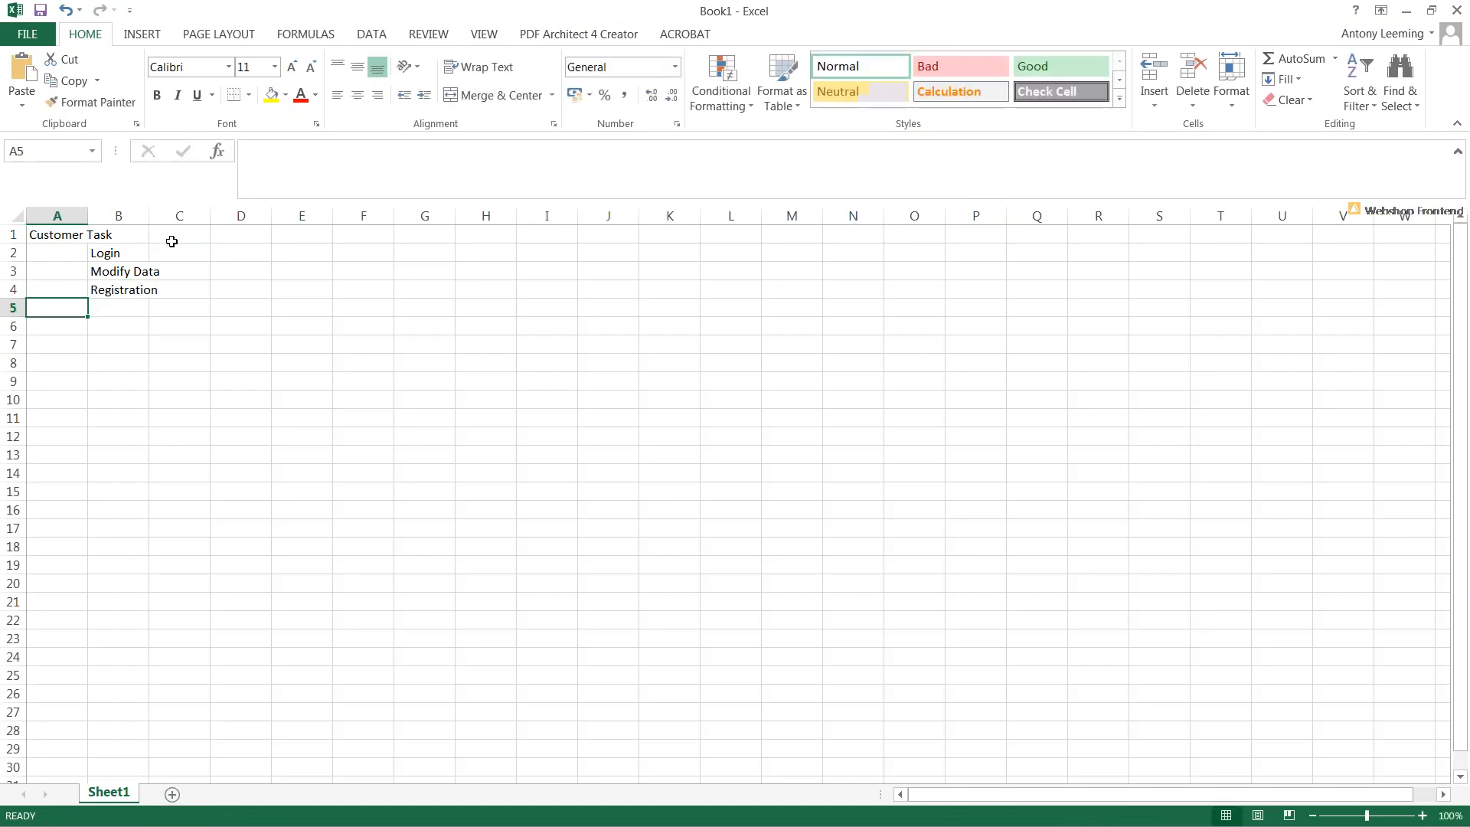
double_click(87, 215)
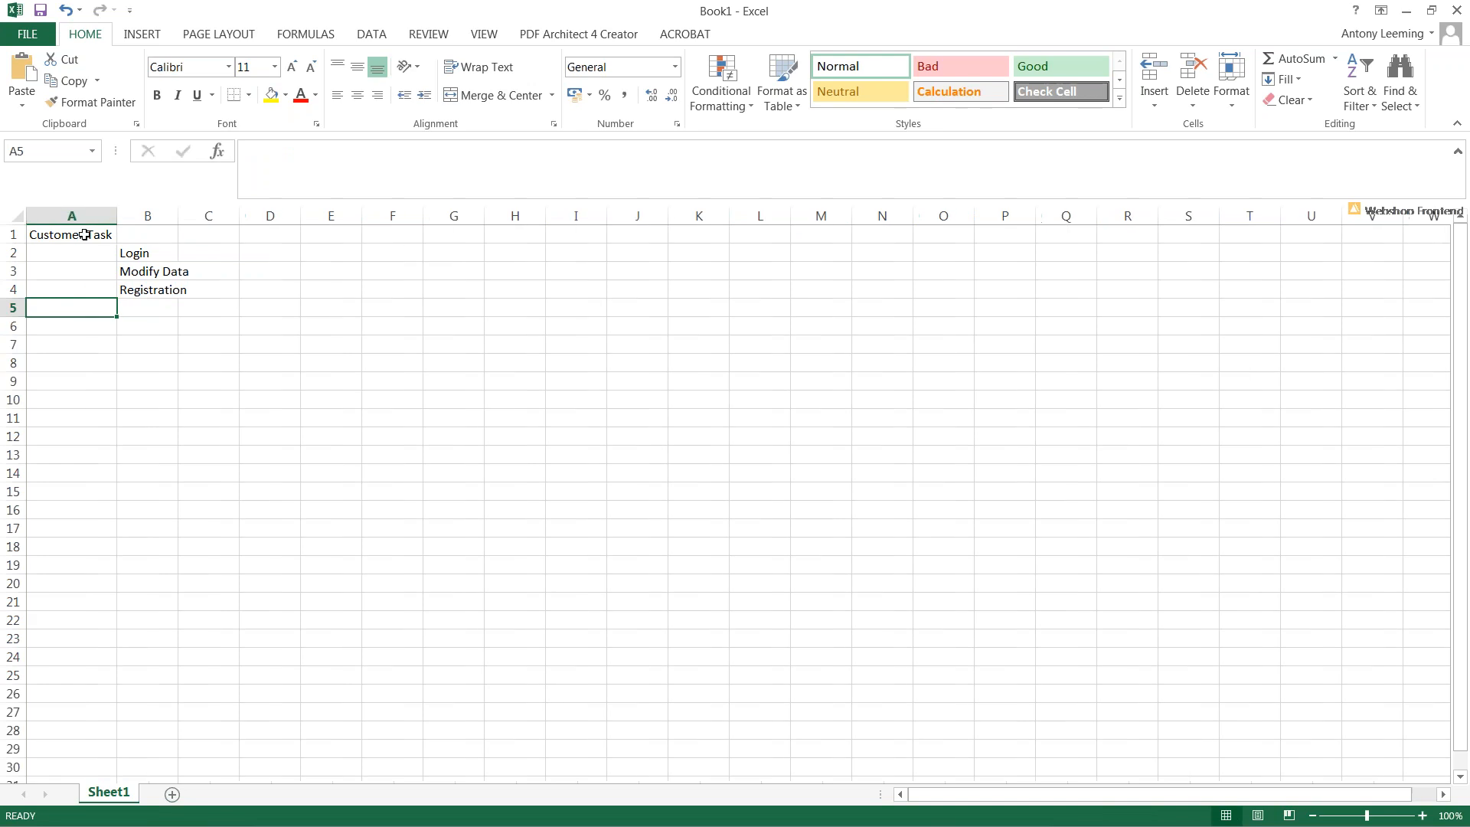
click(85, 230)
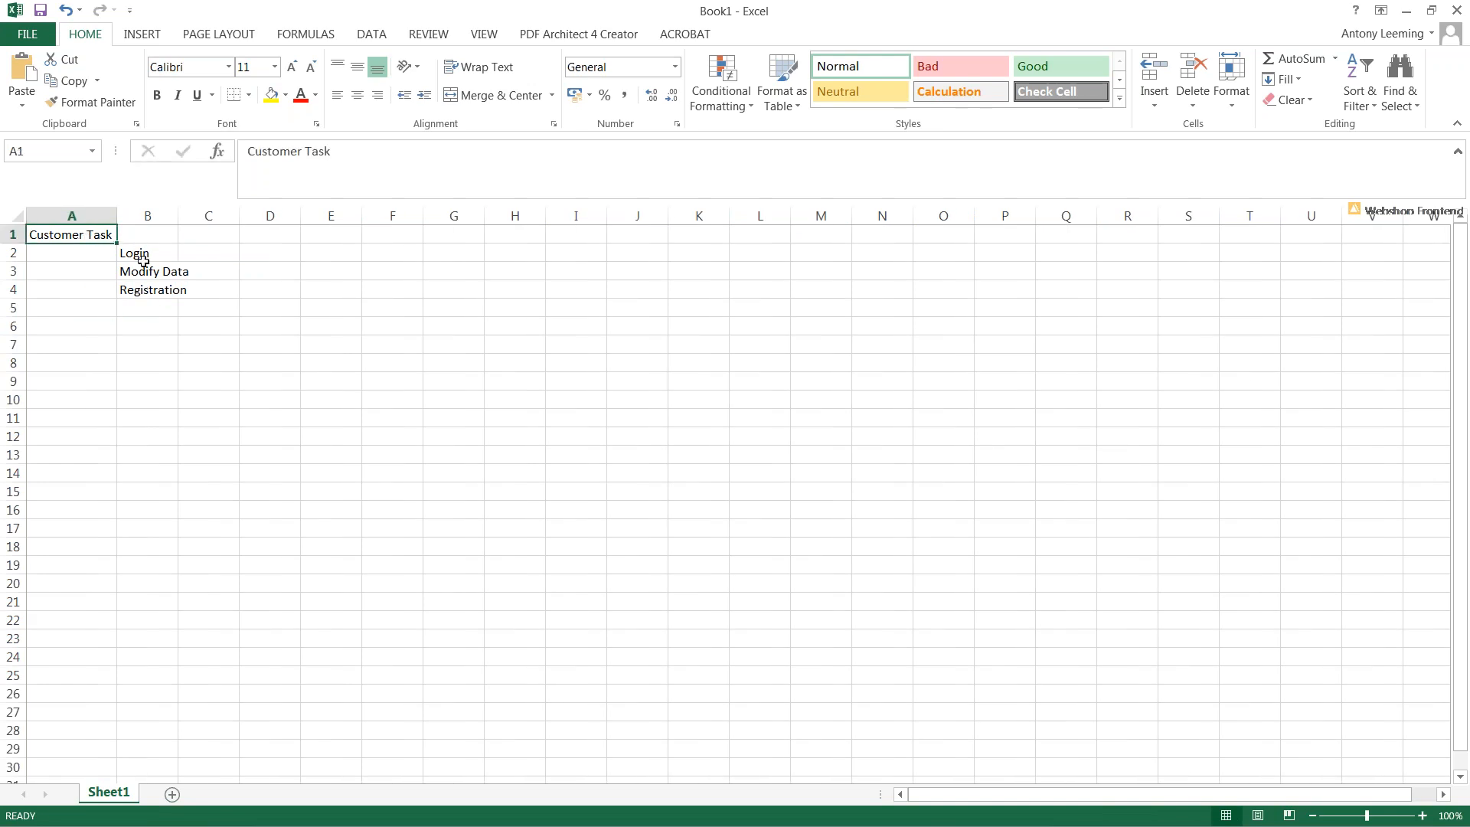
Step: Add Order in cell A5 with Addresses in B6 and Shopping Cart in B7 as its sub-items
click(54, 307)
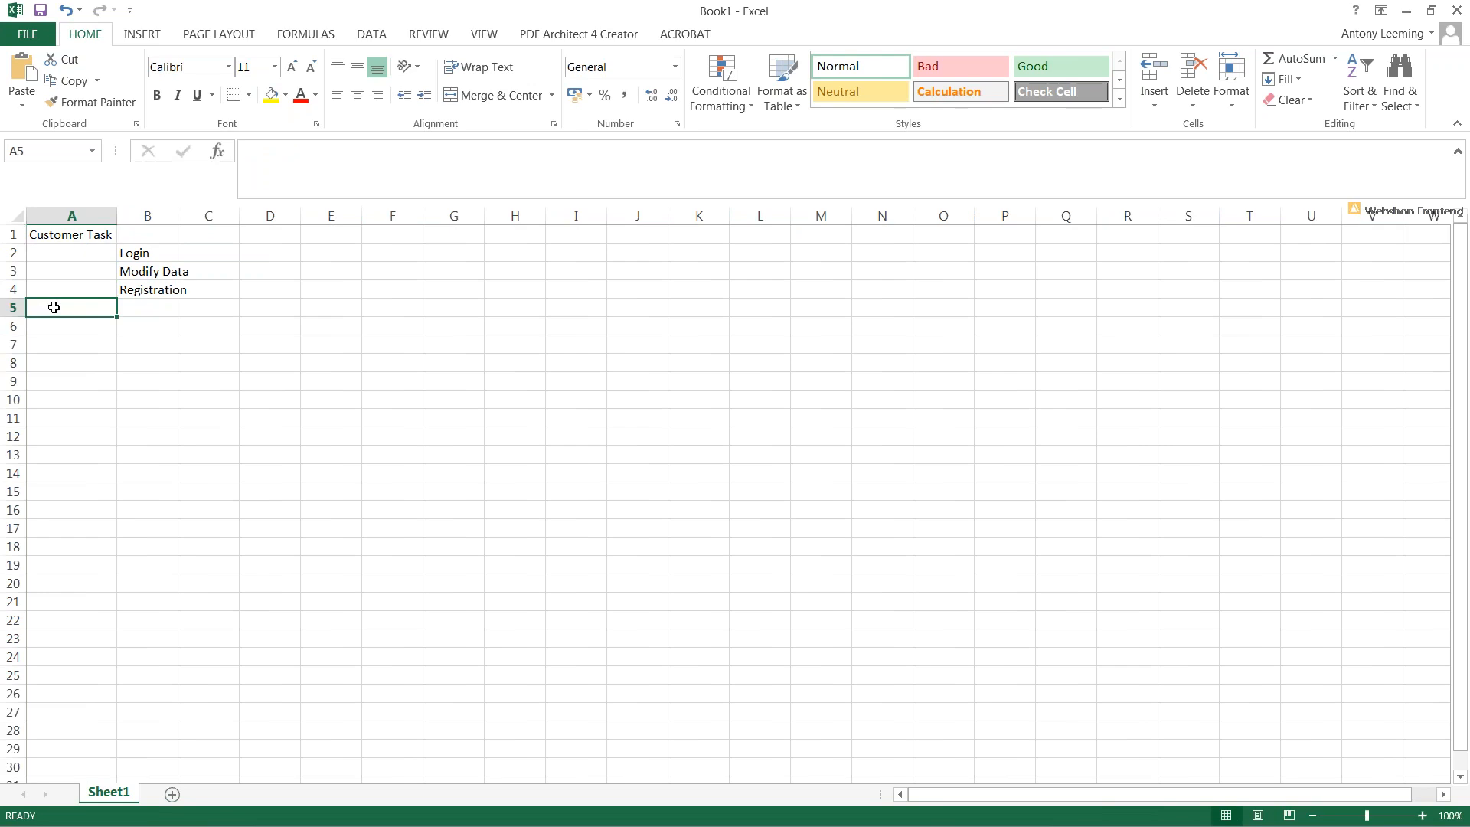
text(Order)
key(Return)
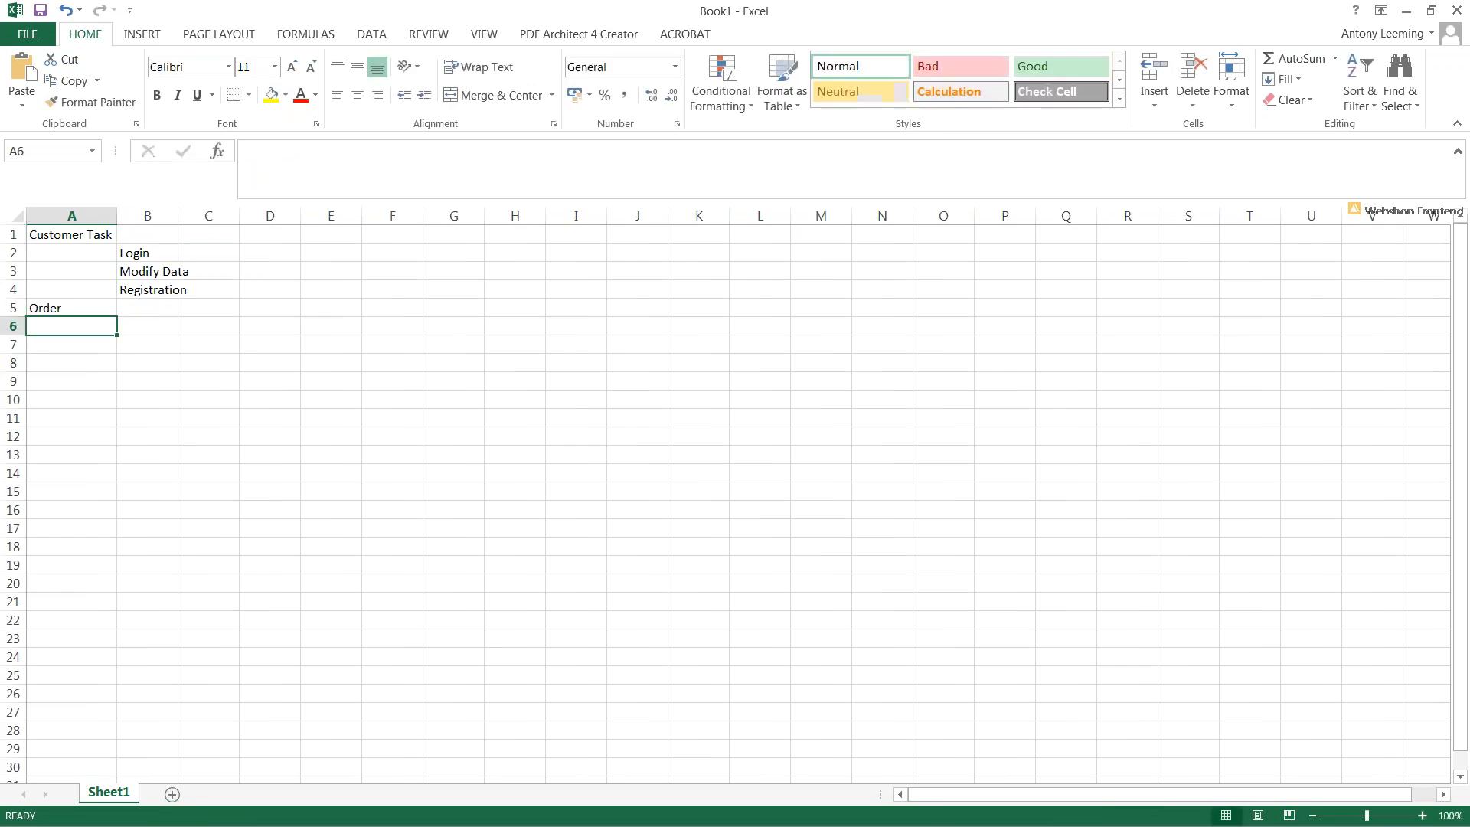
key(Tab)
text(Addresses)
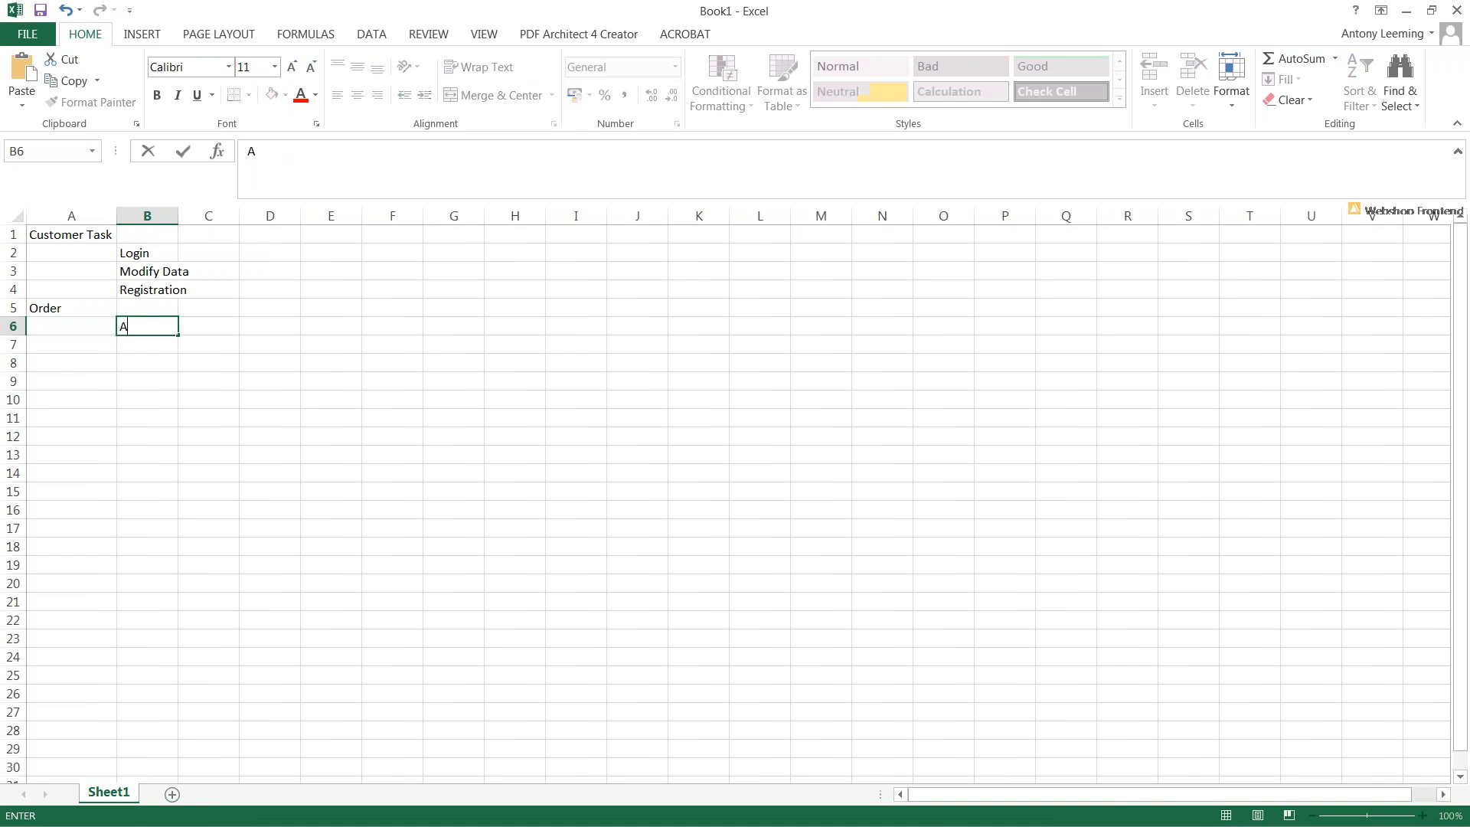
key(Return)
key(Tab)
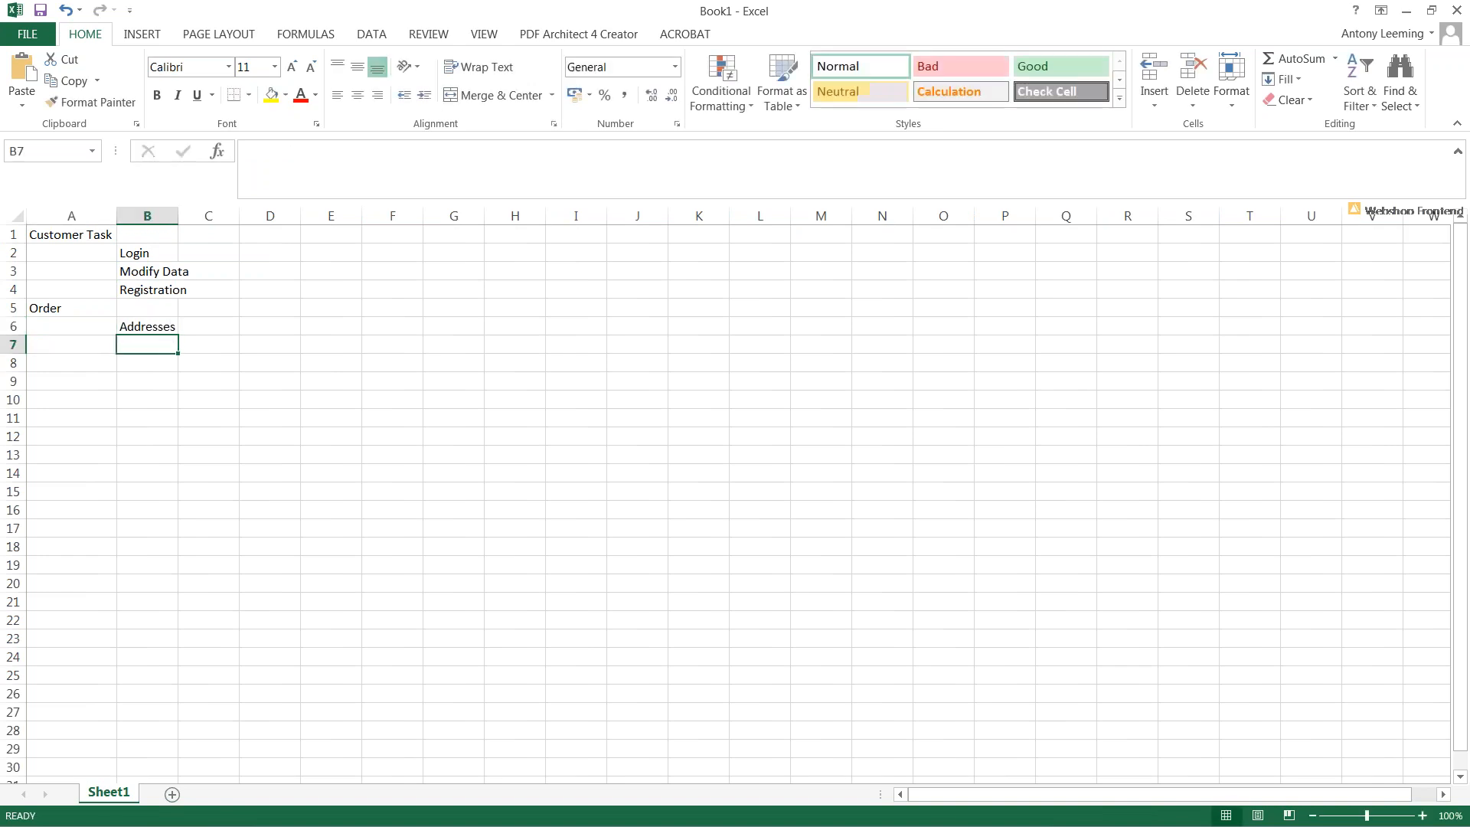
text(Sh)
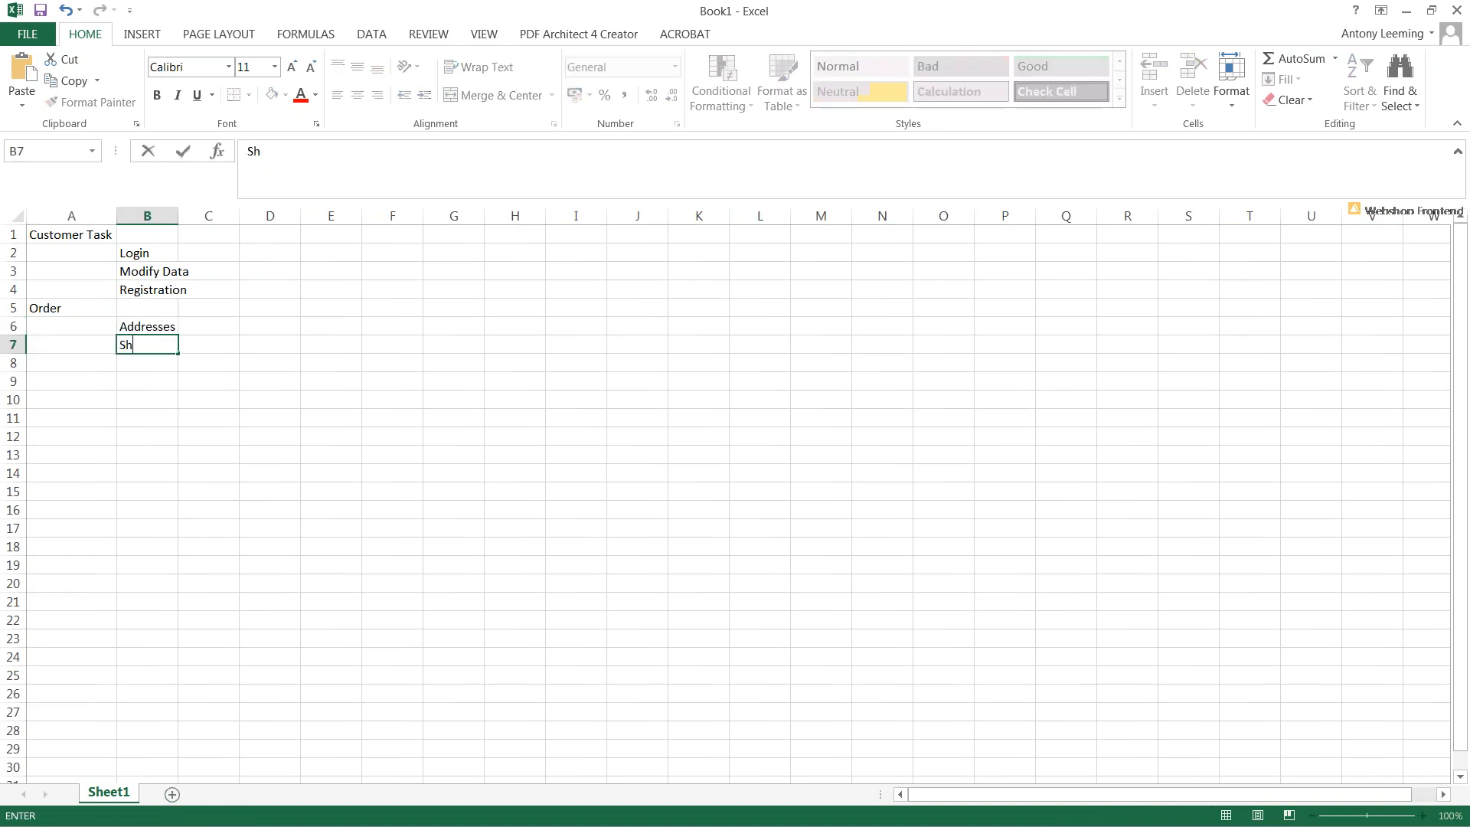
text(opping Cart)
key(Return)
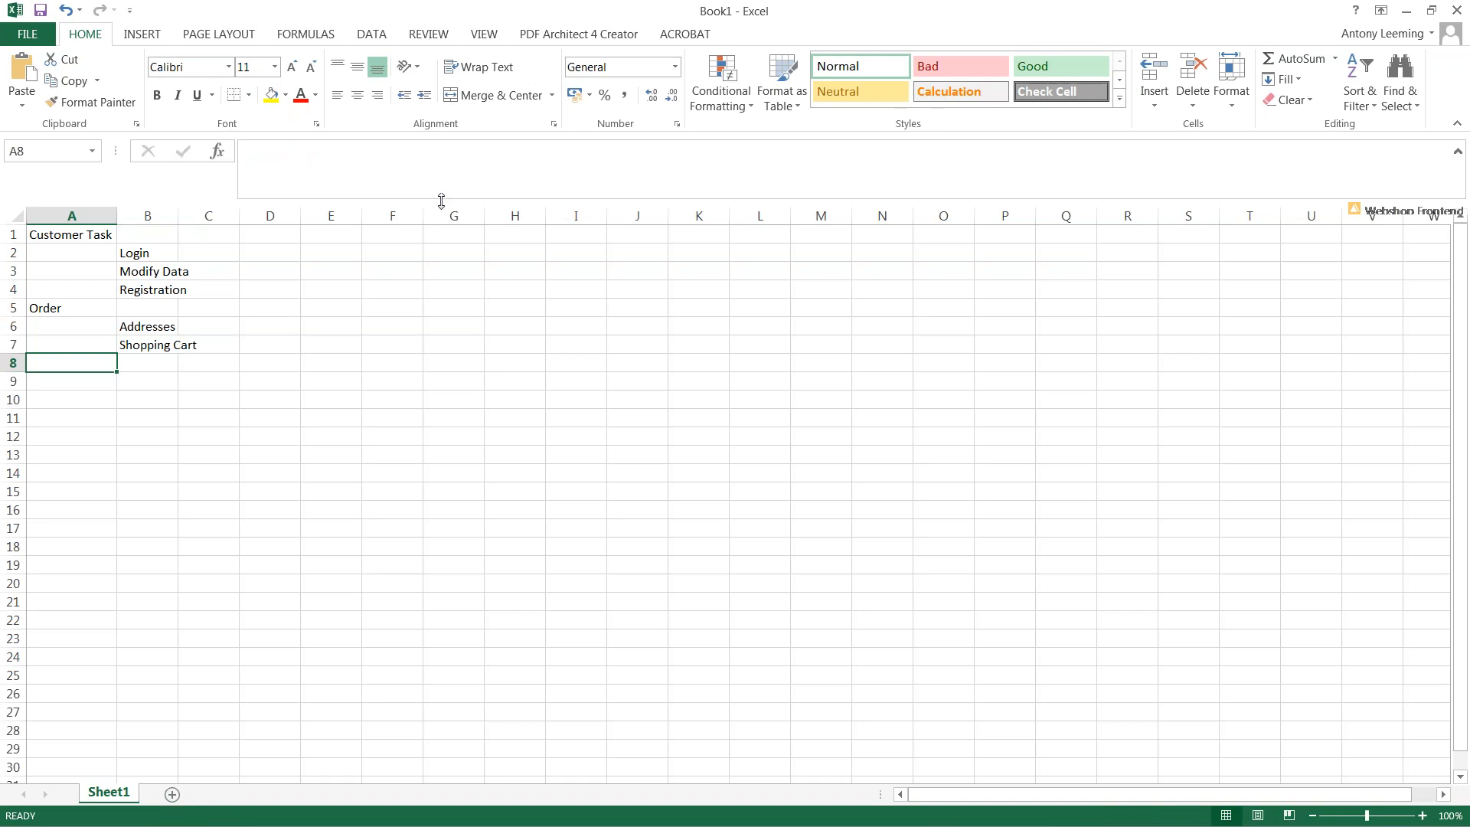
Step: Copy the requirement outline in cells A1:B7 and switch back to Tosca Commander
drag(44, 236, 161, 345)
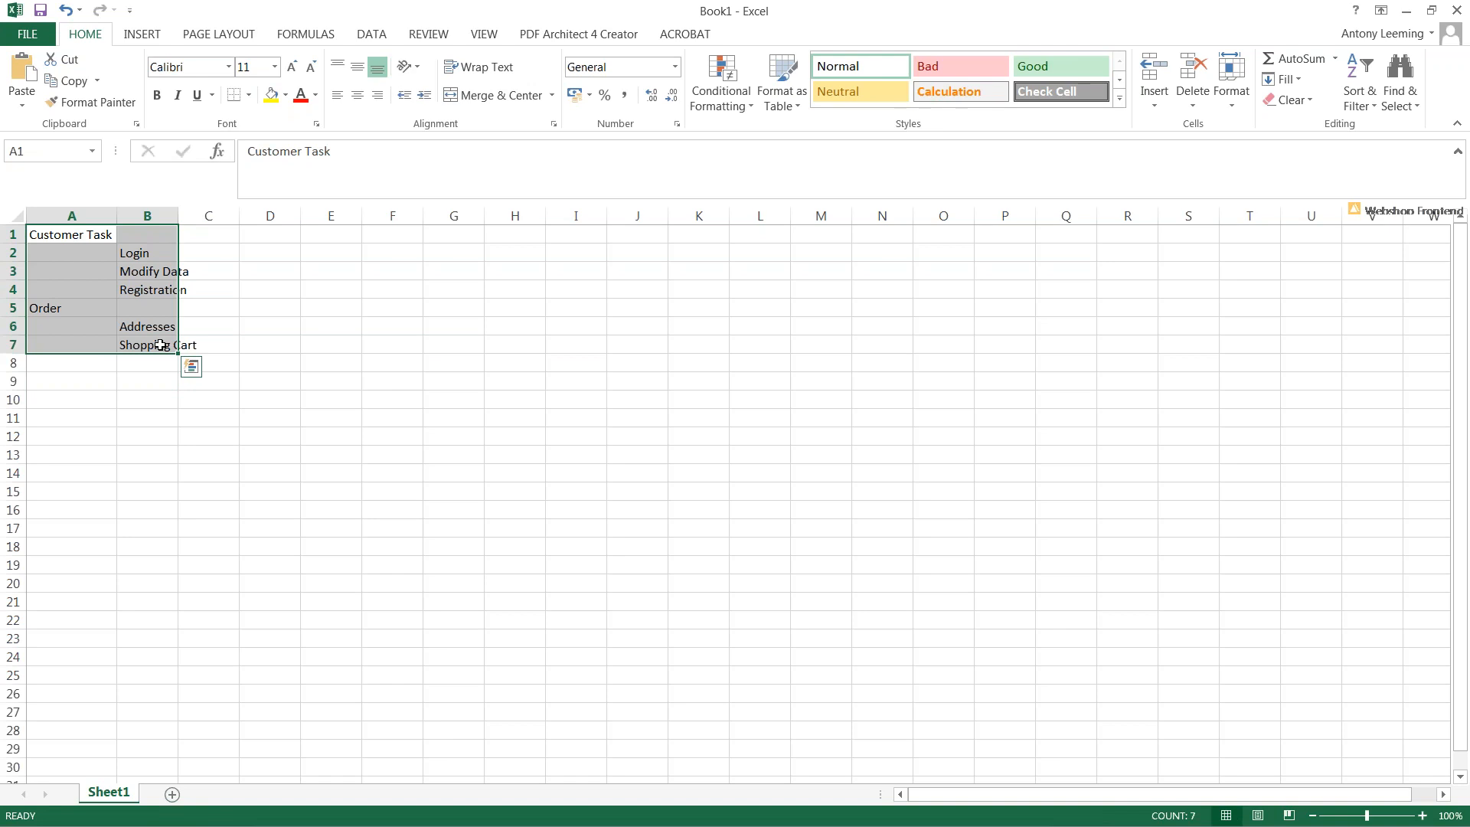
key(ctrl+c)
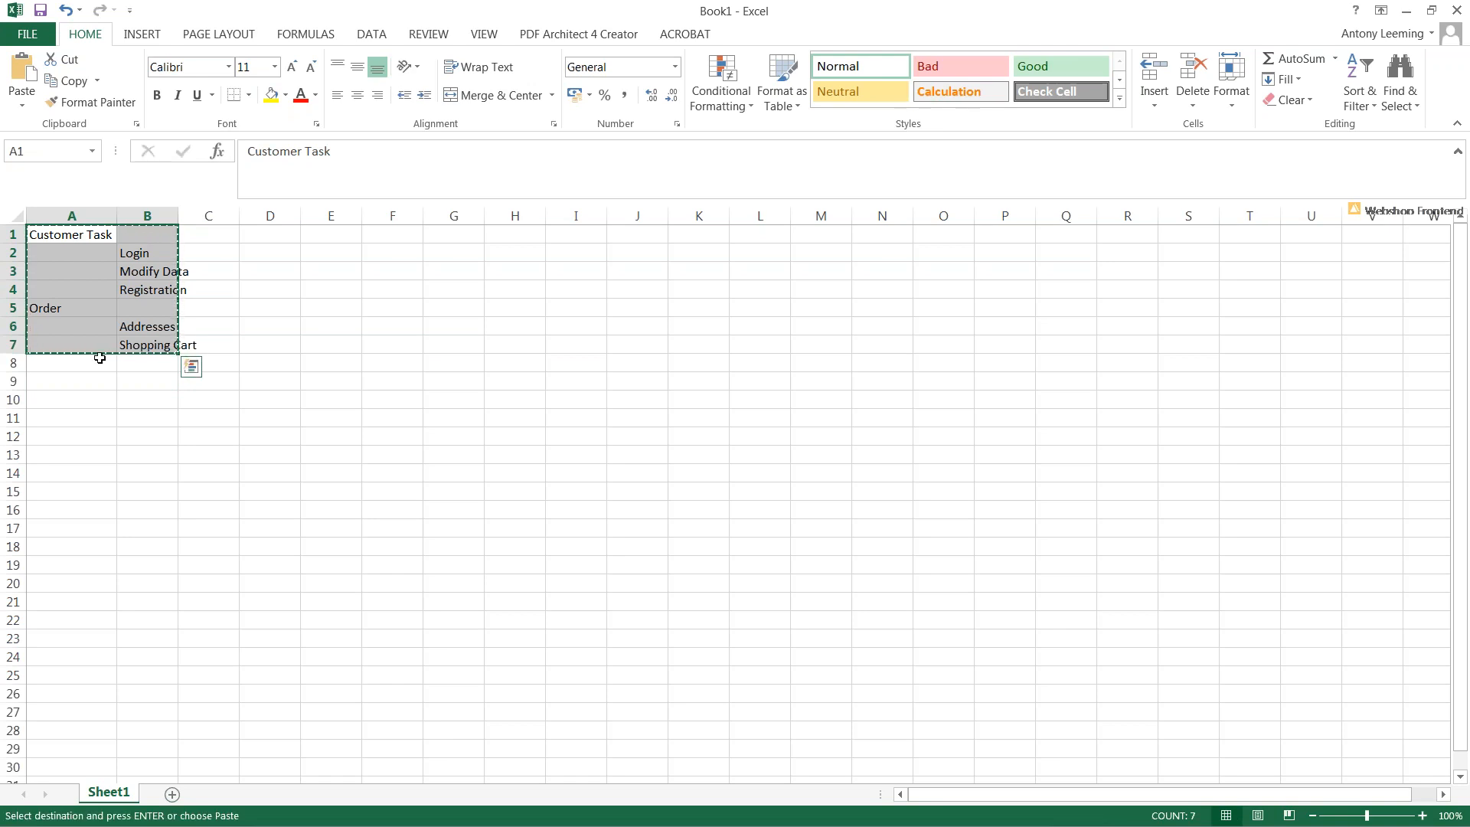
click(1405, 11)
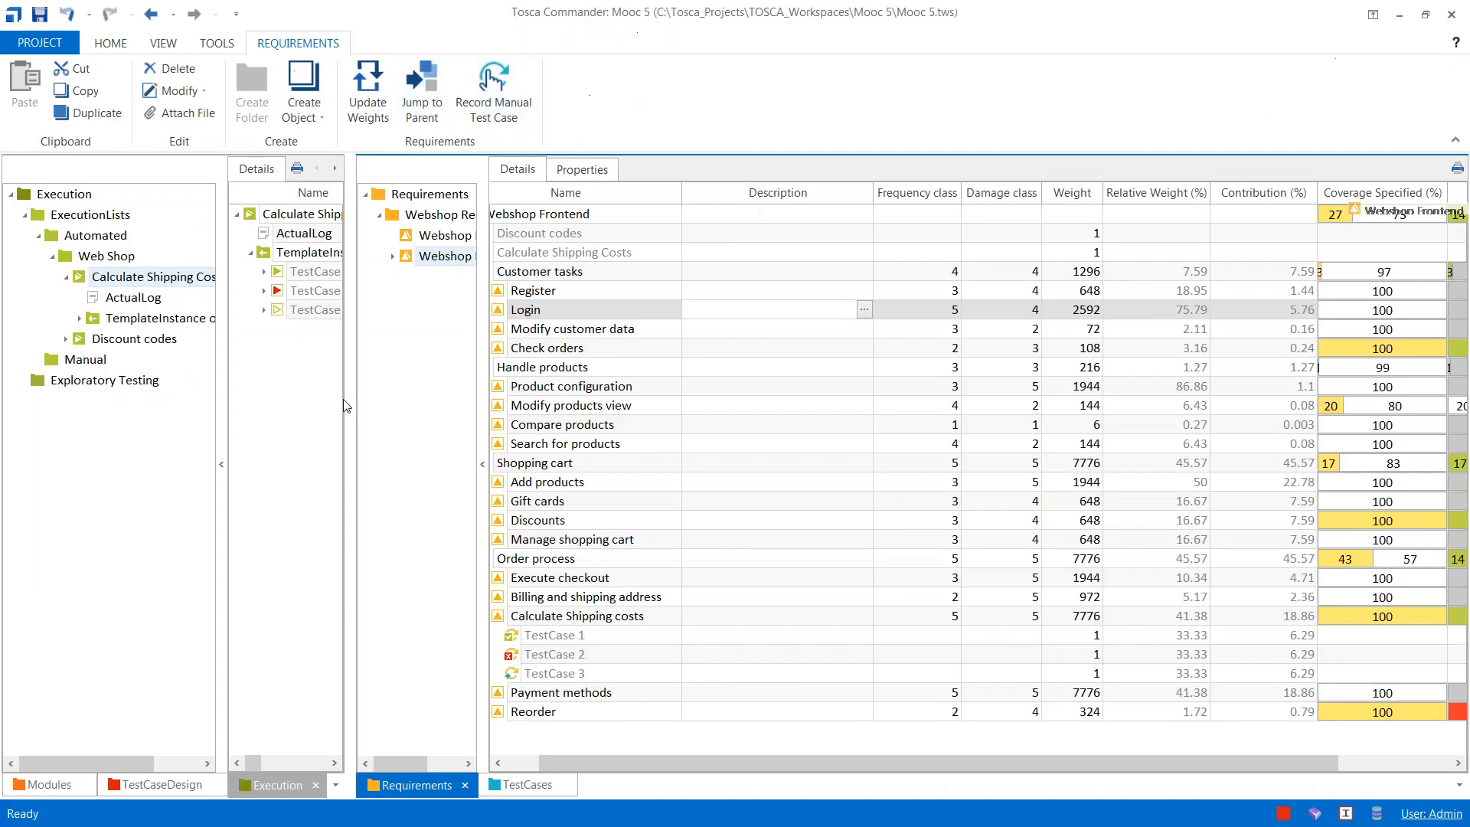
Step: Create a new requirement set in the Webshop Requirements folder
click(410, 216)
right_click(409, 220)
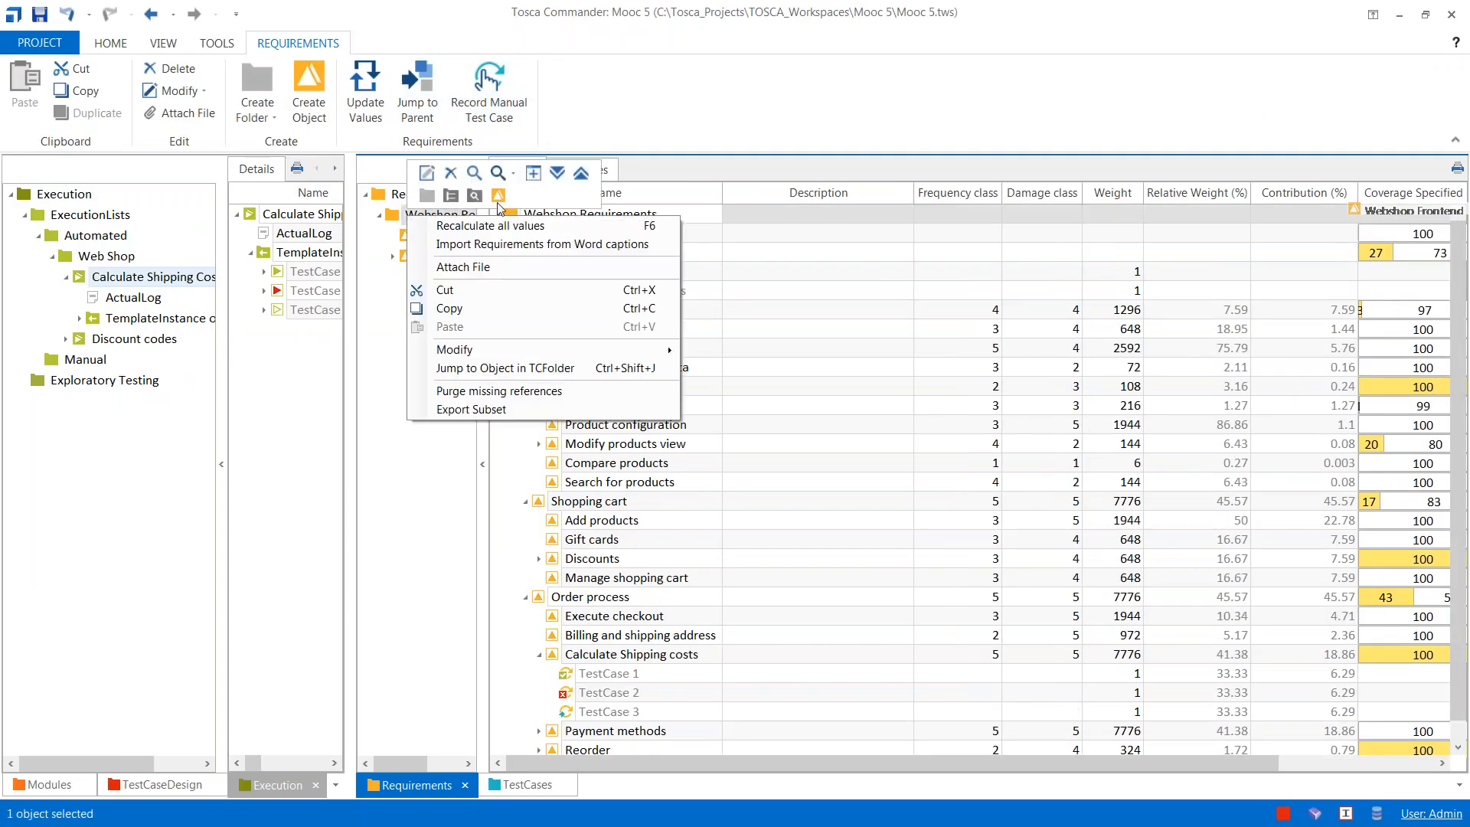
click(497, 218)
click(415, 314)
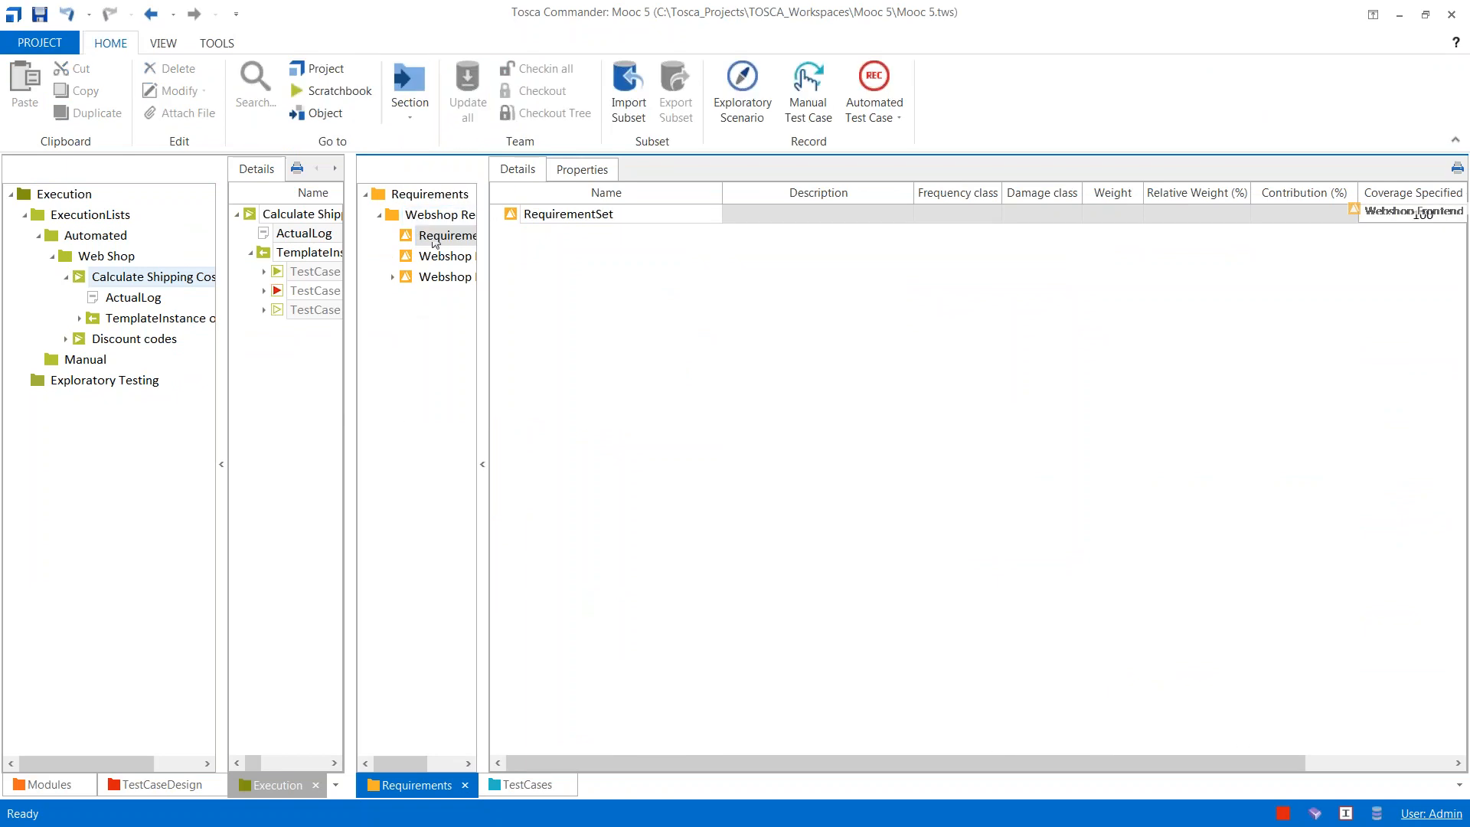
Step: Create the requirement structure from the clipboard in the new requirement set and expand its Customer Task and Order branches
right_click(444, 236)
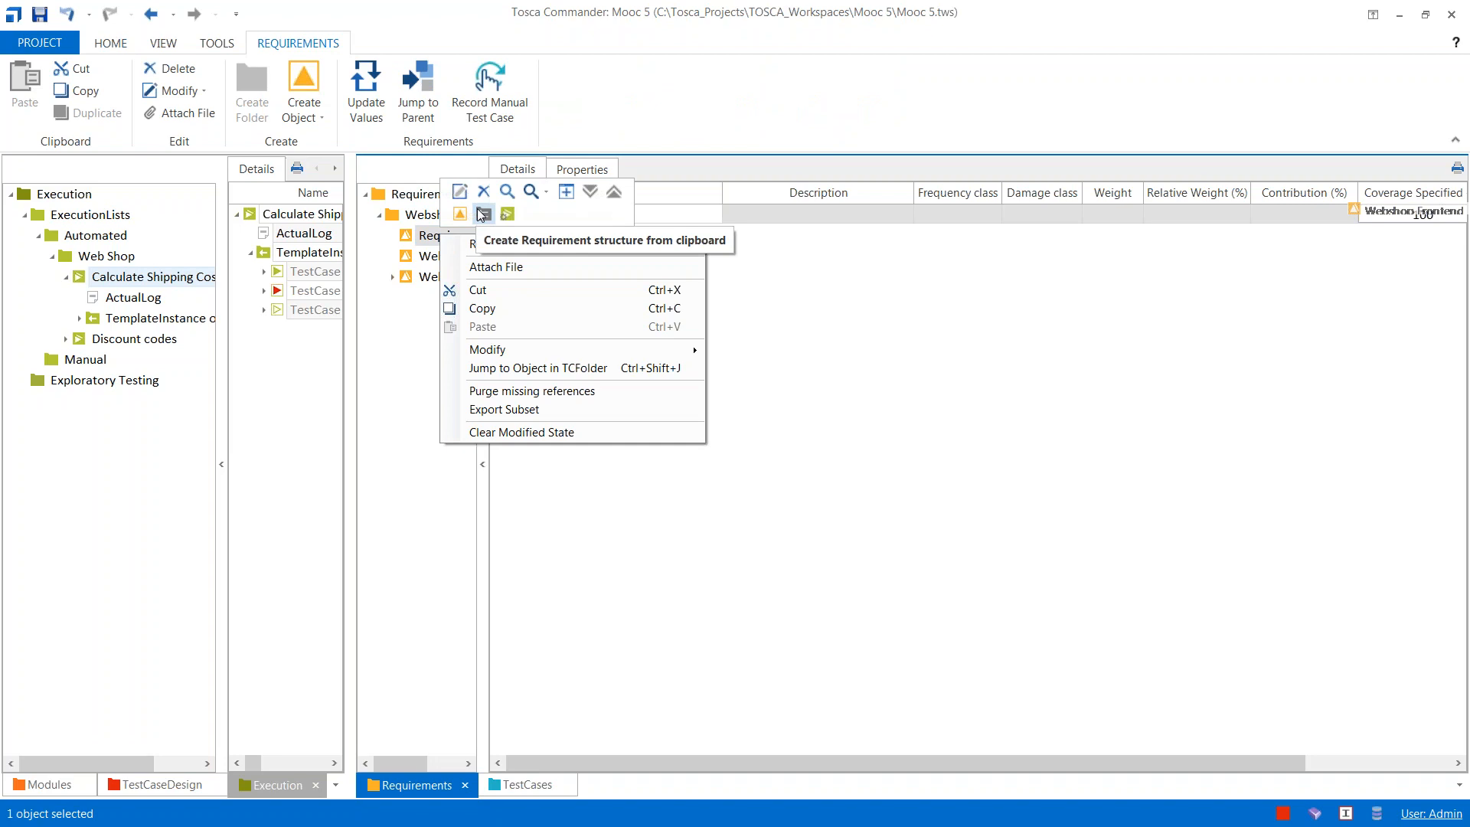
click(483, 214)
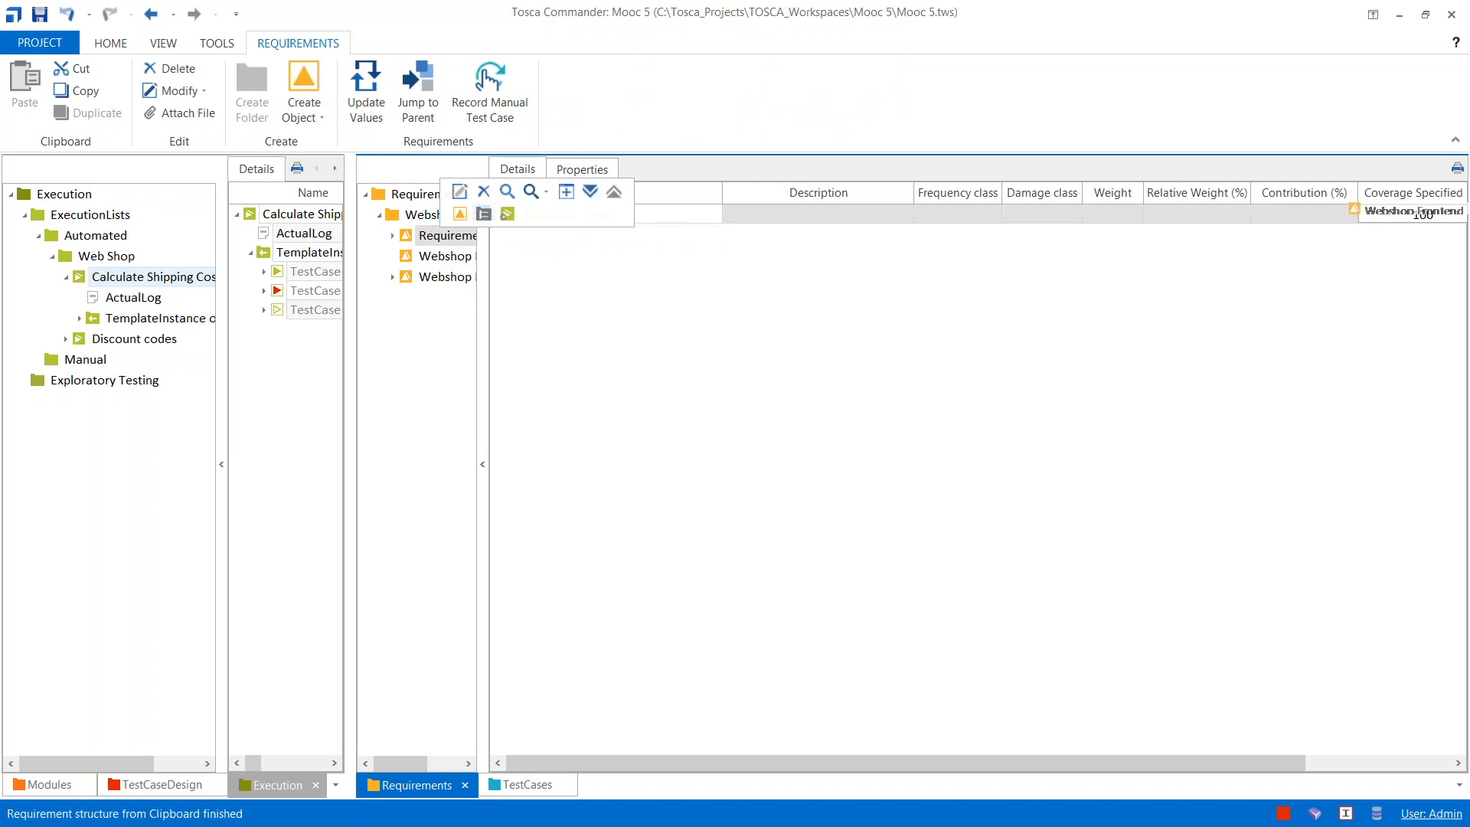
click(393, 236)
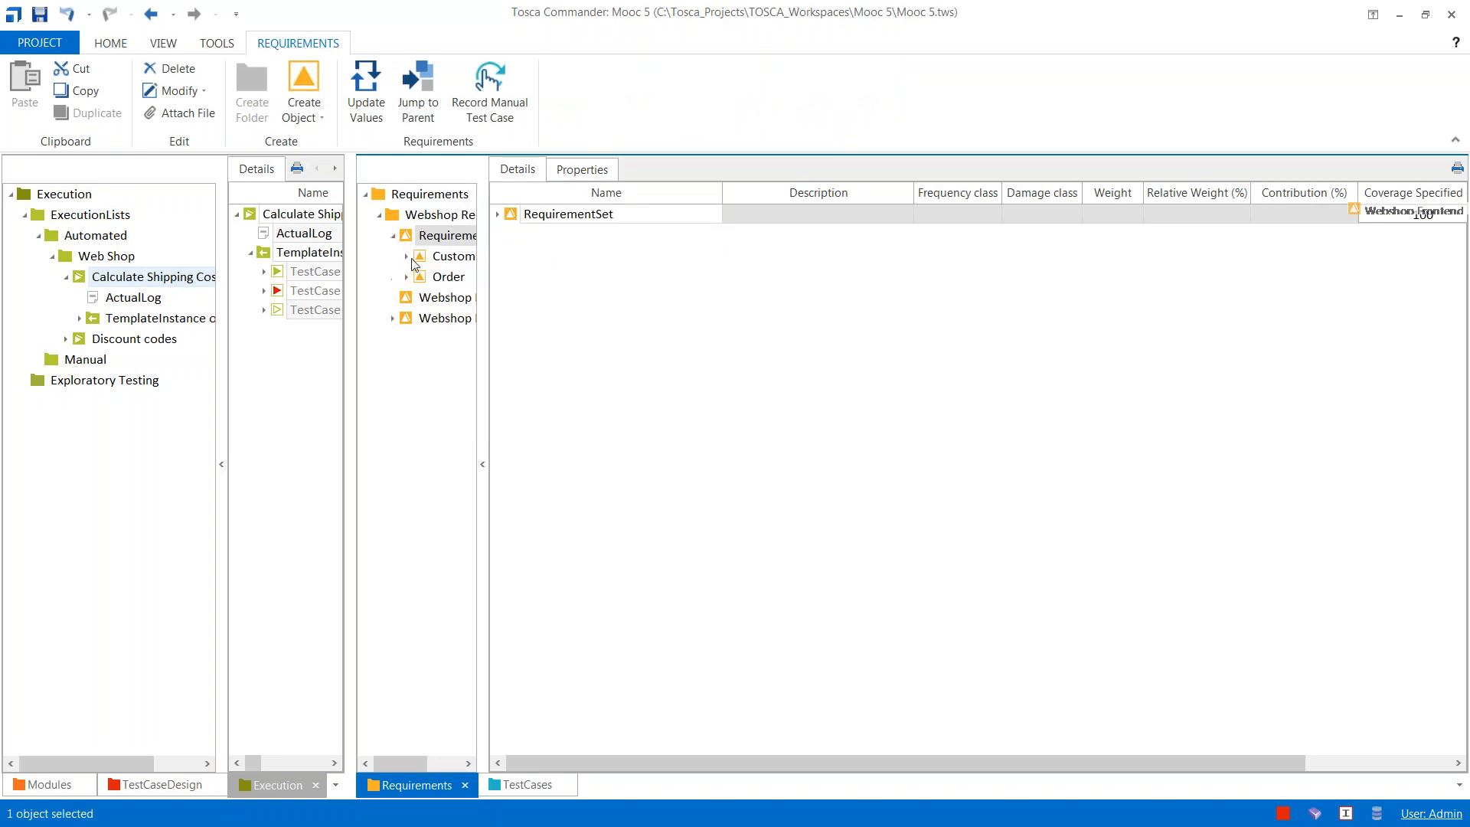
click(416, 218)
click(429, 237)
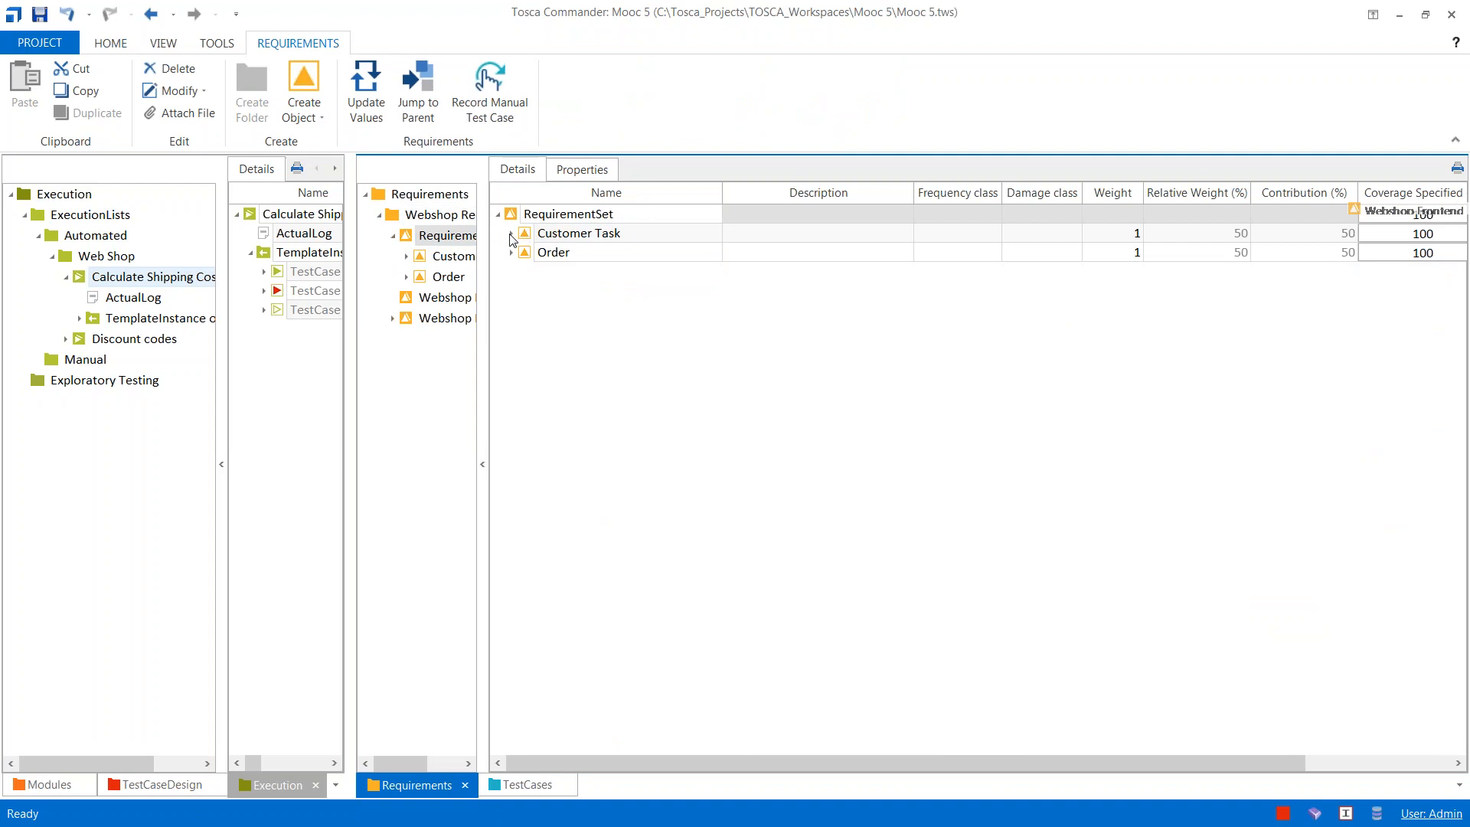
click(512, 233)
click(512, 309)
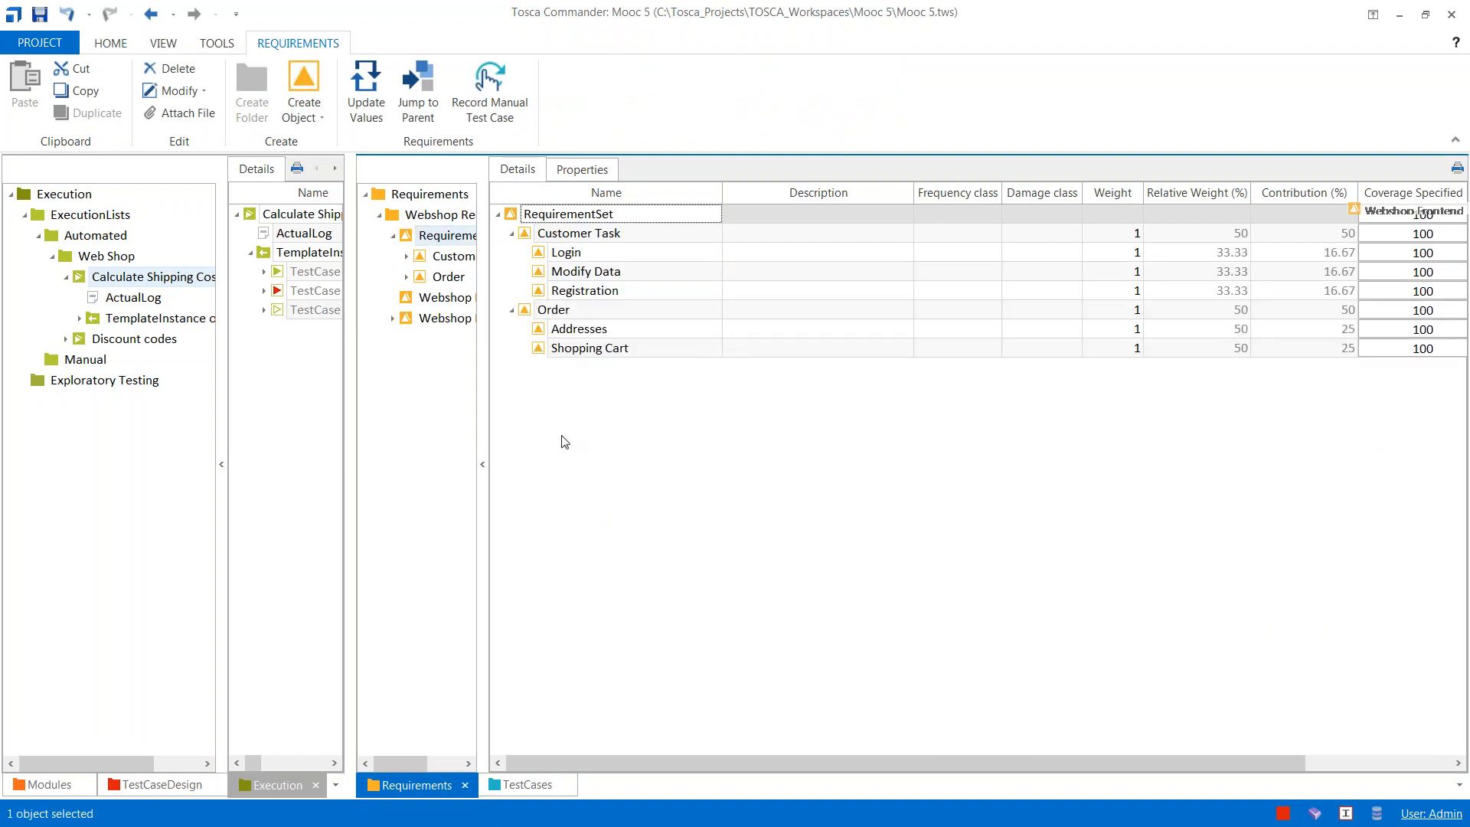
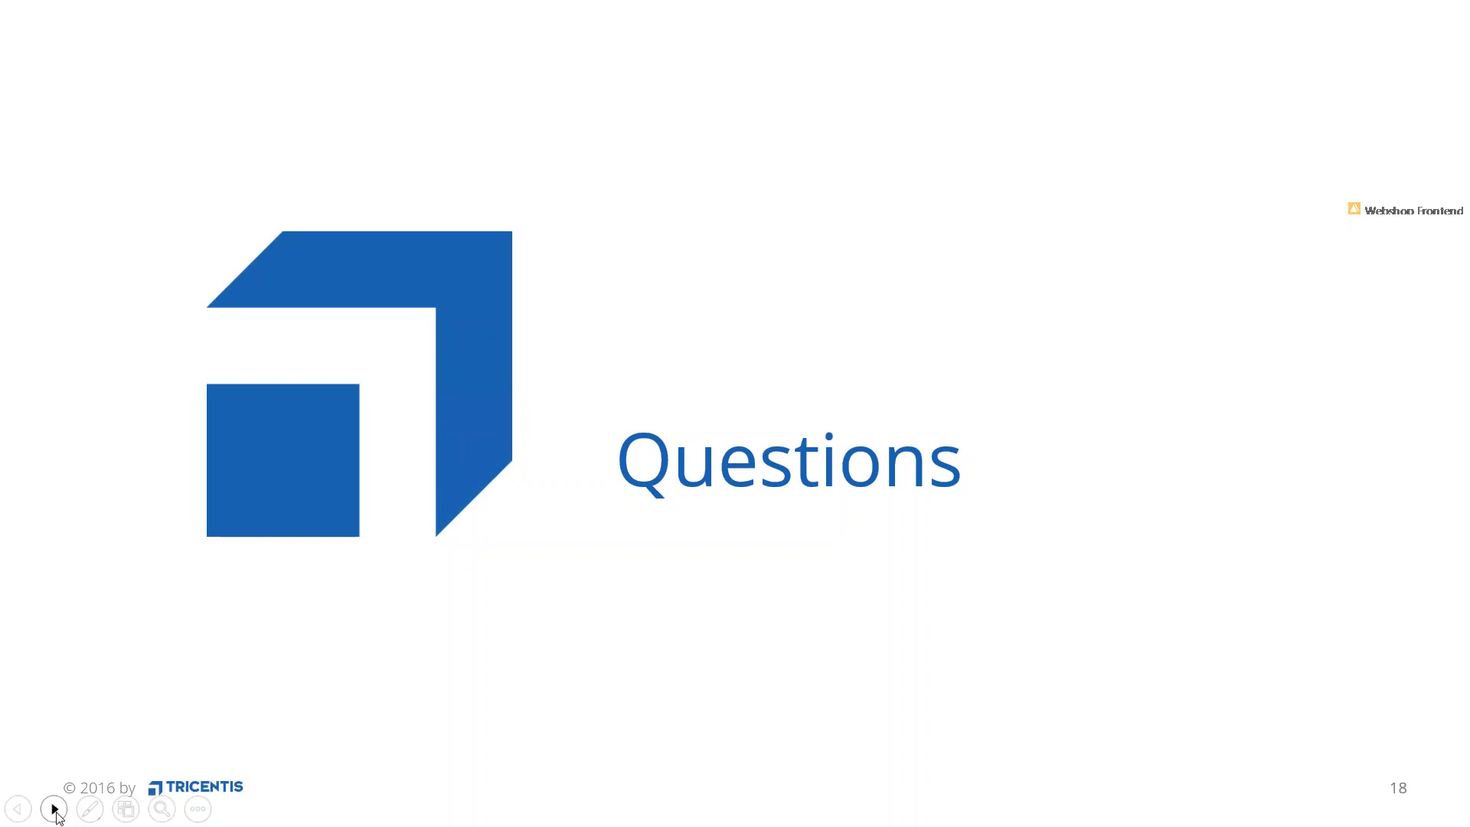
click(56, 810)
click(14, 810)
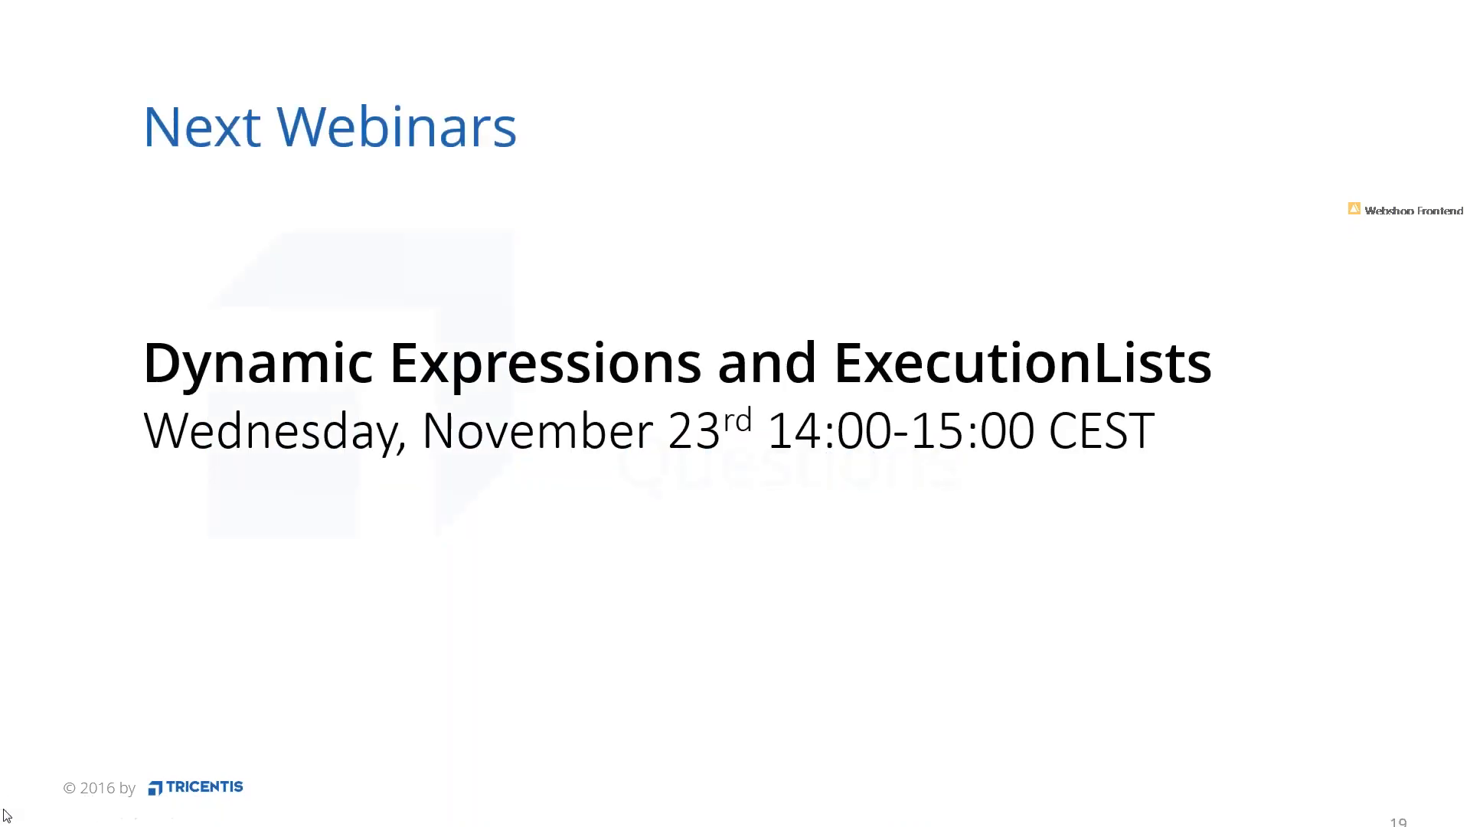